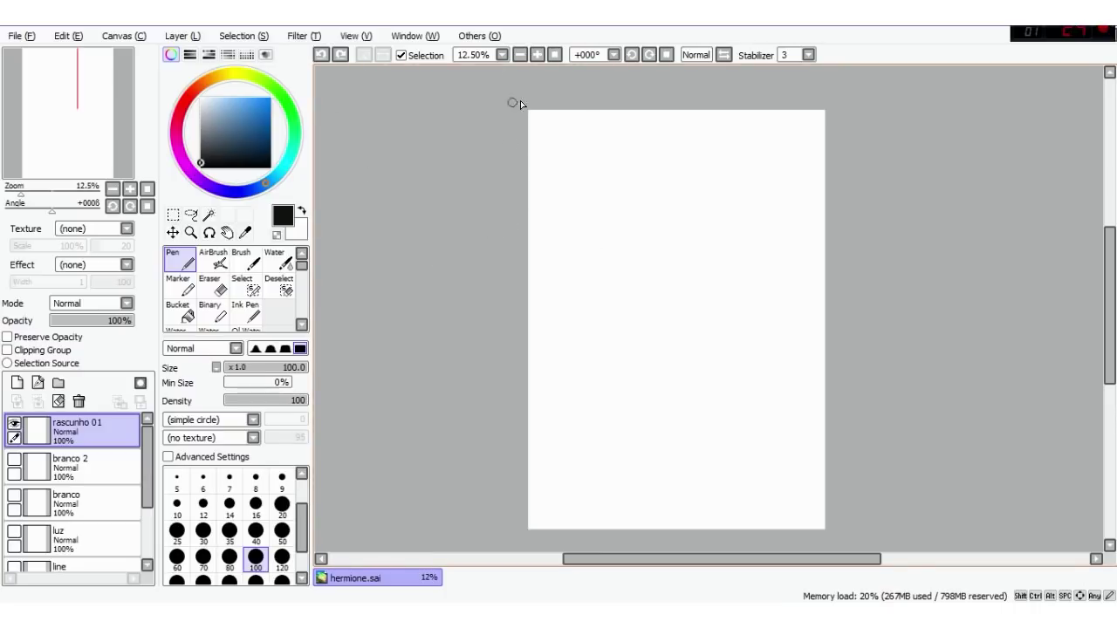
# Step: Change the workspace layout to show the layer panel on the right
pyautogui.click(416, 36)
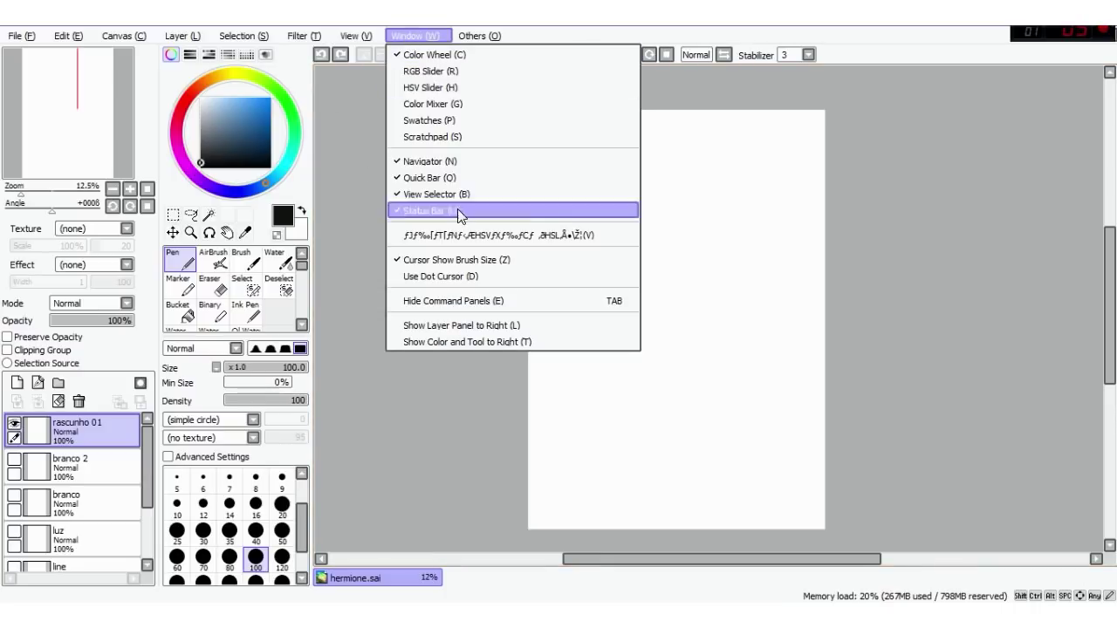
pyautogui.click(467, 328)
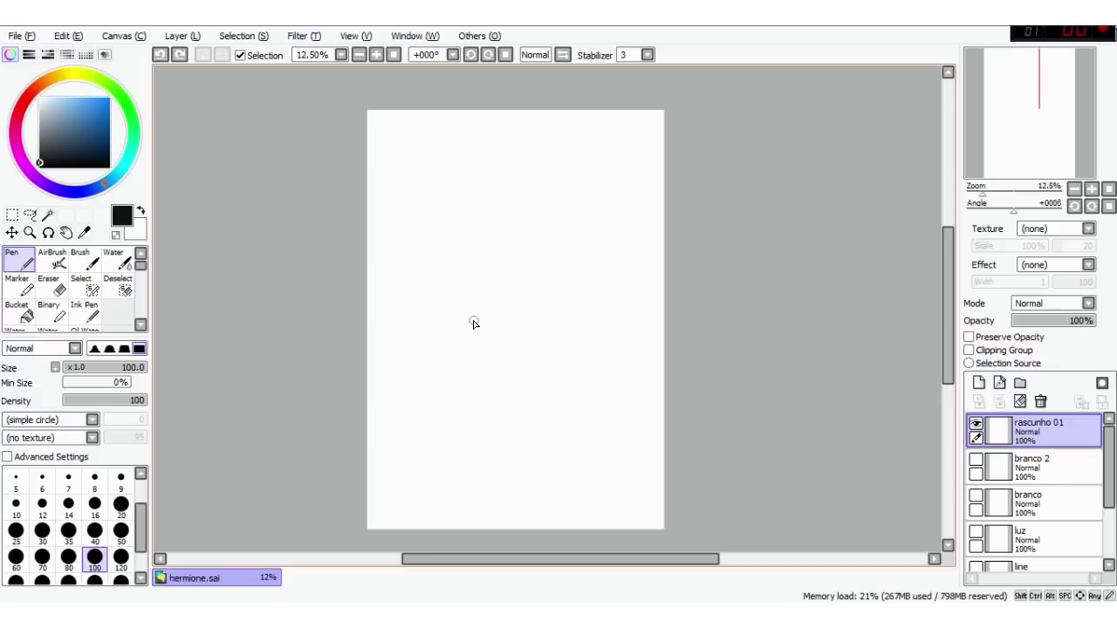
# Step: Create a new canvas from the A4 - 350dpi preset
pyautogui.click(24, 37)
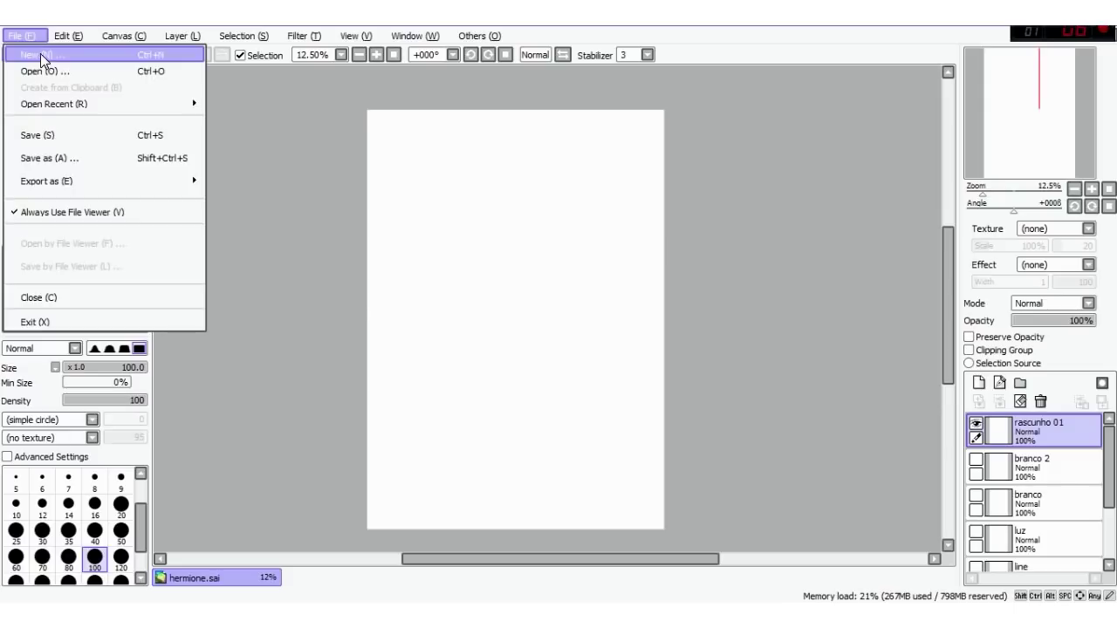
pyautogui.click(41, 55)
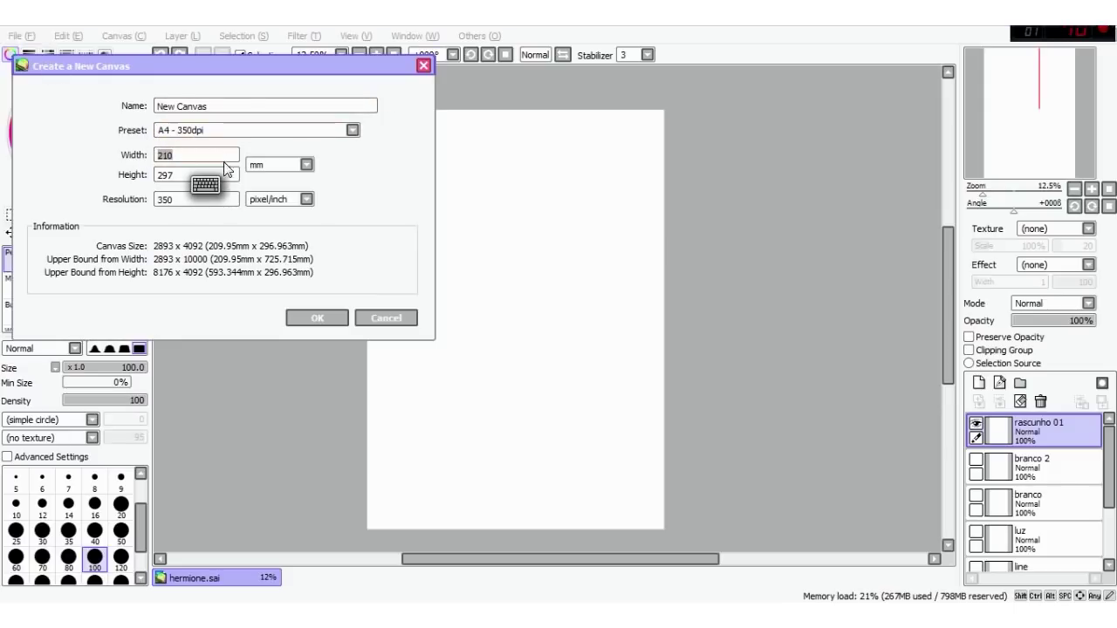
pyautogui.click(218, 130)
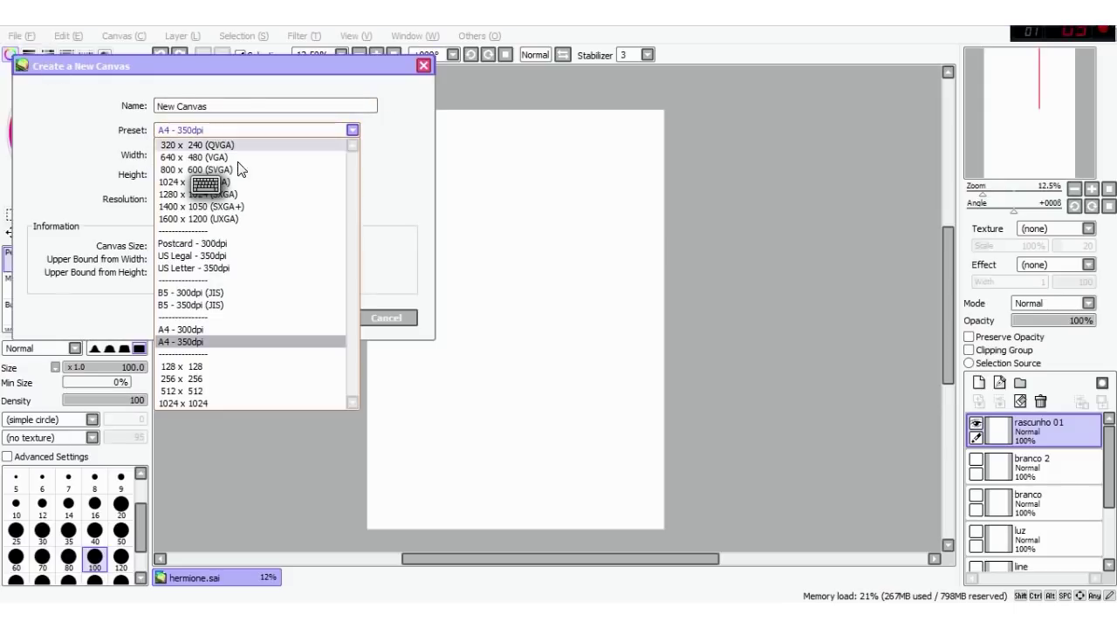
pyautogui.click(188, 342)
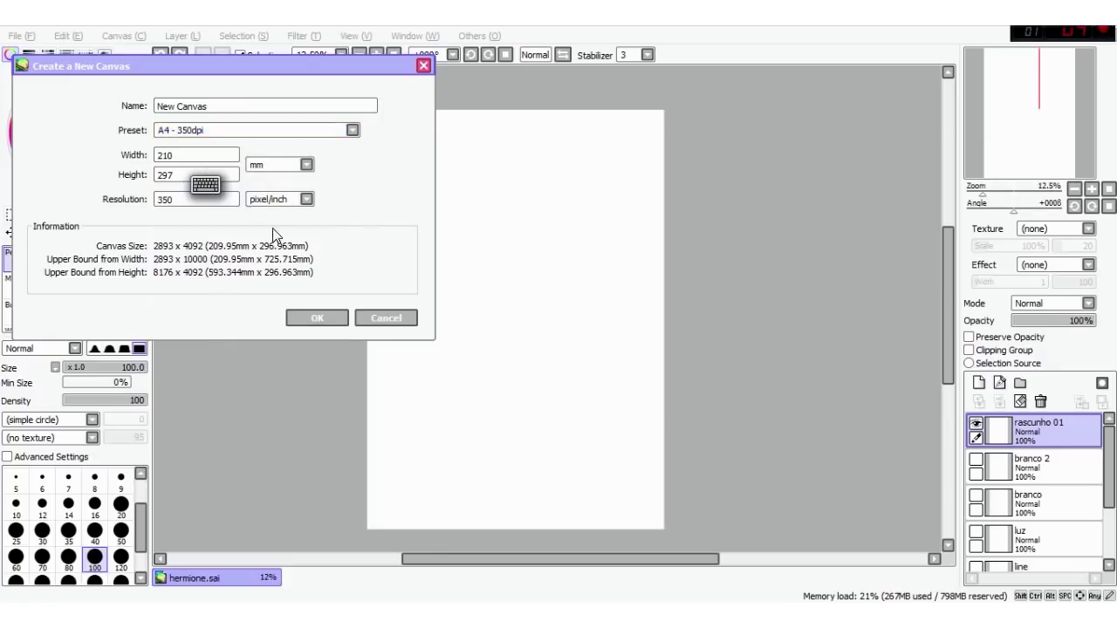
pyautogui.click(310, 320)
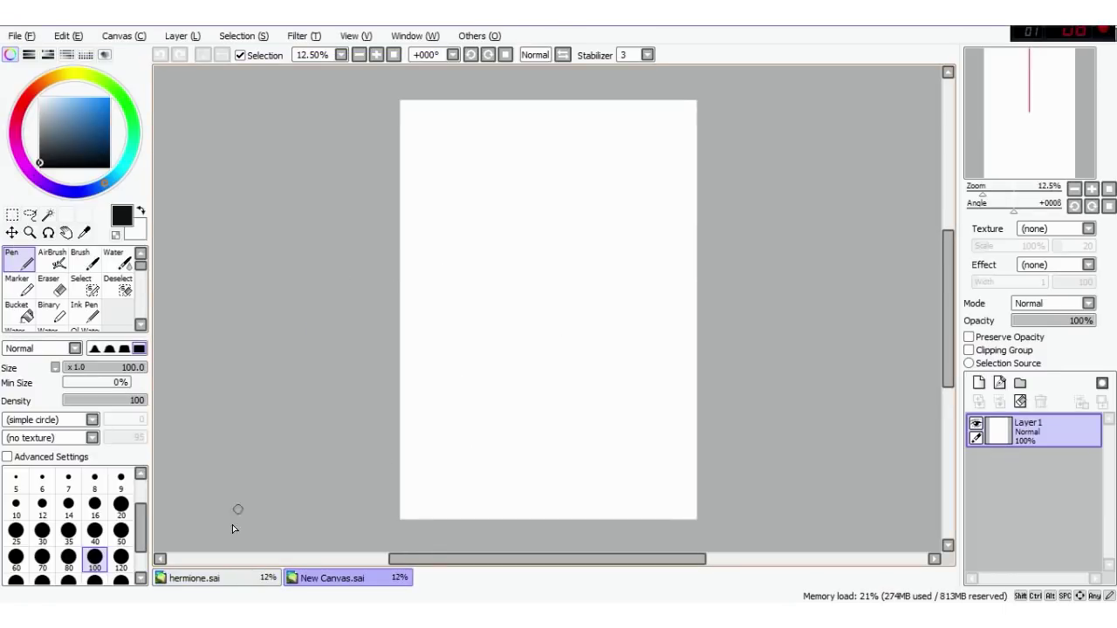
# Step: Return to the hermione.sai canvas and set its view zoom to 16.66%
pyautogui.click(223, 579)
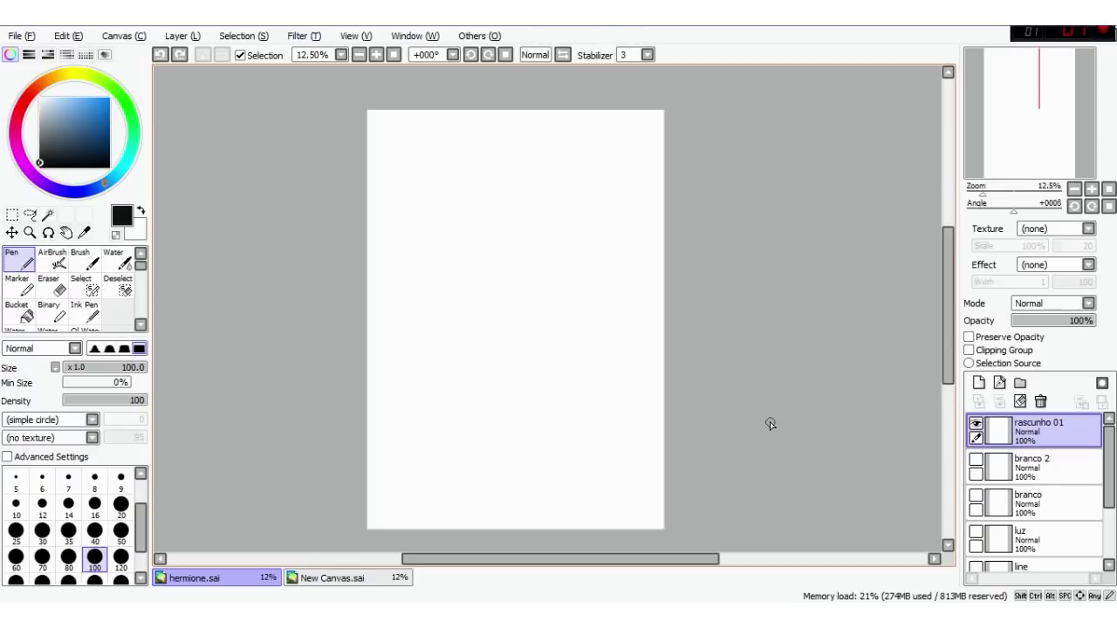
pyautogui.scroll(2, 503, 376)
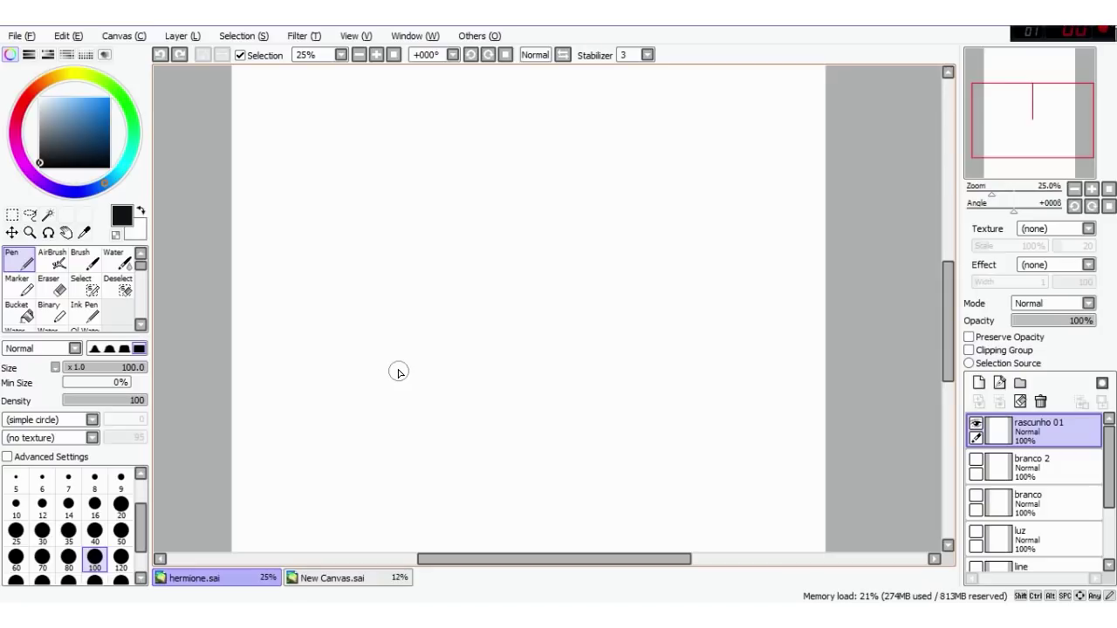
pyautogui.scroll(-2, 398, 372)
pyautogui.scroll(1, 398, 373)
pyautogui.scroll(-2, 398, 373)
pyautogui.scroll(2, 398, 373)
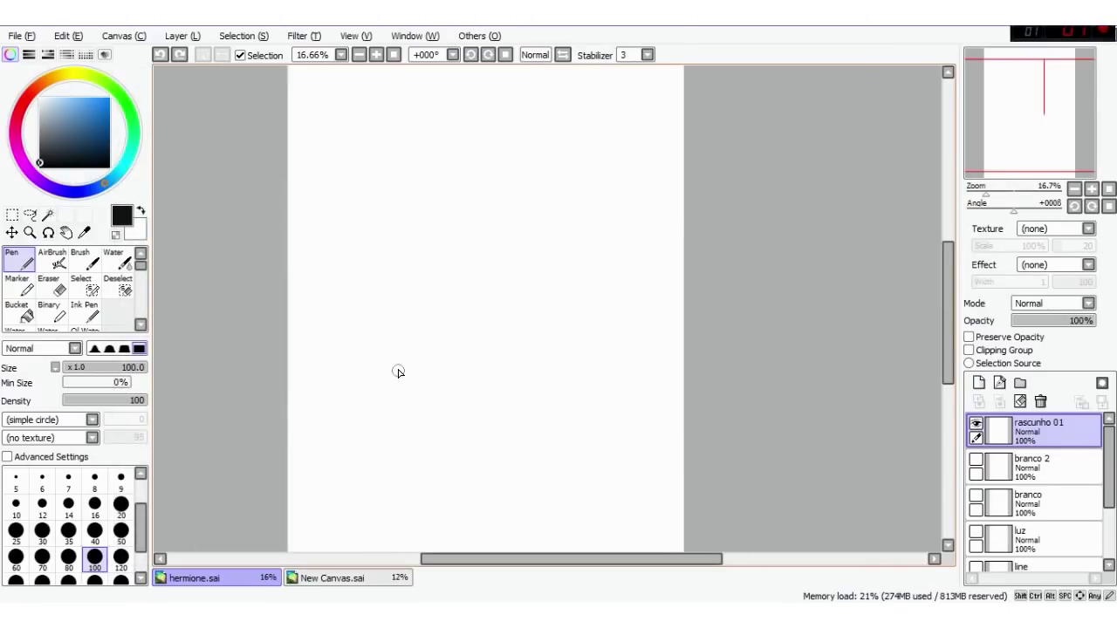
# Step: Try rotating the canvas view in both directions and bring it back to 0 degrees
pyautogui.press('End')
pyautogui.press('End')
pyautogui.press('End')
pyautogui.press('End')
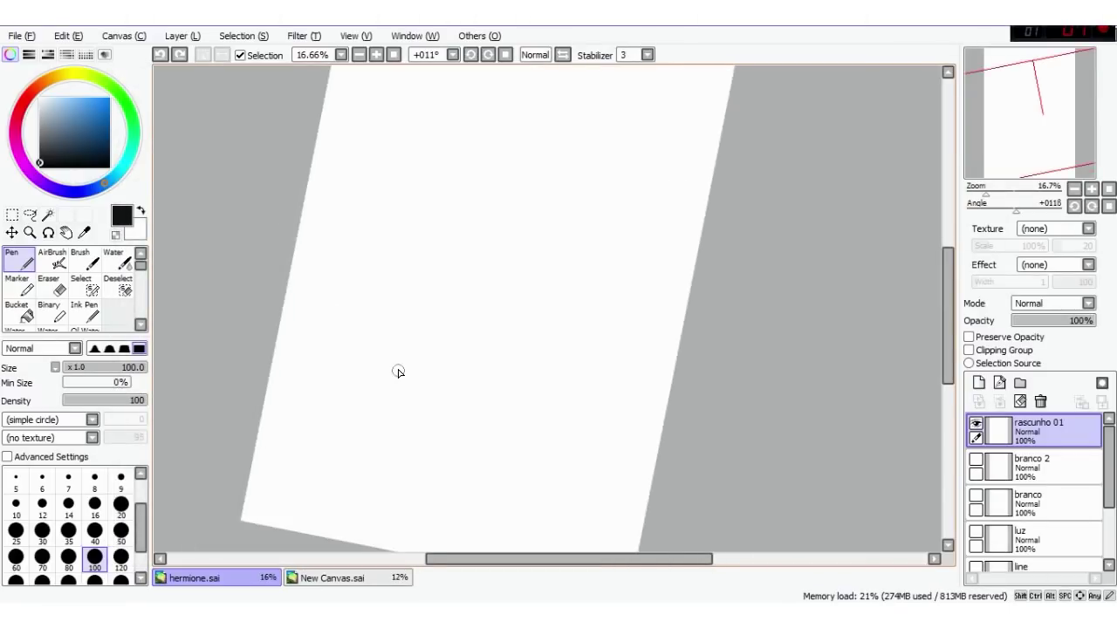
pyautogui.press('Delete')
pyautogui.press('Delete')
pyautogui.press('Delete')
pyautogui.press('Delete')
pyautogui.press('Delete')
pyautogui.press('Delete')
pyautogui.press('Delete')
pyautogui.press('Delete')
pyautogui.press('End')
pyautogui.press('End')
pyautogui.press('End')
pyautogui.press('End')
pyautogui.press('End')
pyautogui.press('End')
pyautogui.press('End')
pyautogui.press('Delete')
pyautogui.press('Delete')
pyautogui.press('Delete')
pyautogui.press('Delete')
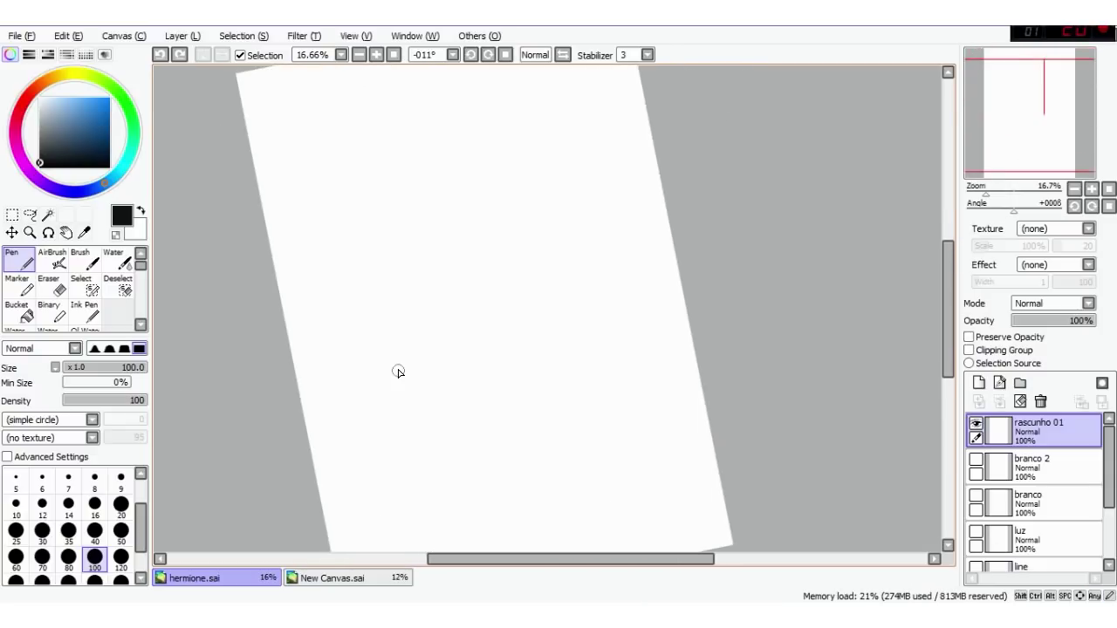
pyautogui.press('End')
pyautogui.press('End')
pyautogui.press('Delete')
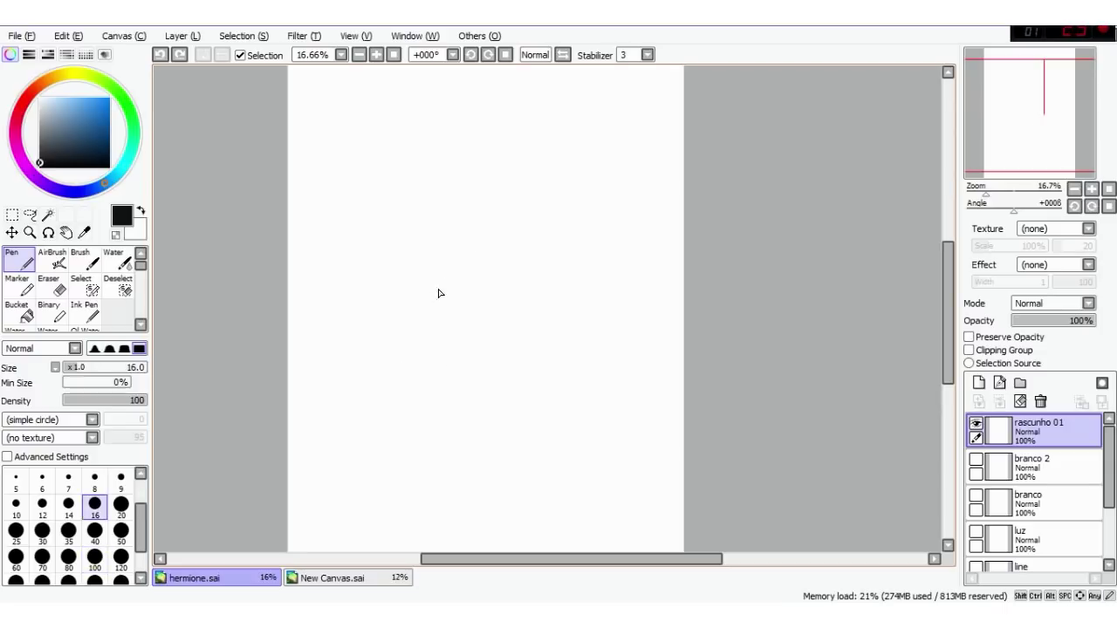
# Step: Draw freehand looping test lines across the page on the rascunho 01 layer with the Pen at size 16
pyautogui.moveTo(439, 293)
pyautogui.mouseDown()
pyautogui.moveTo(479, 172)
pyautogui.moveTo(378, 184)
pyautogui.moveTo(364, 411)
pyautogui.moveTo(640, 267)
pyautogui.moveTo(404, 216)
pyautogui.mouseUp()
pyautogui.moveTo(333, 286)
pyautogui.mouseDown()
pyautogui.moveTo(405, 305)
pyautogui.moveTo(466, 307)
pyautogui.mouseUp()
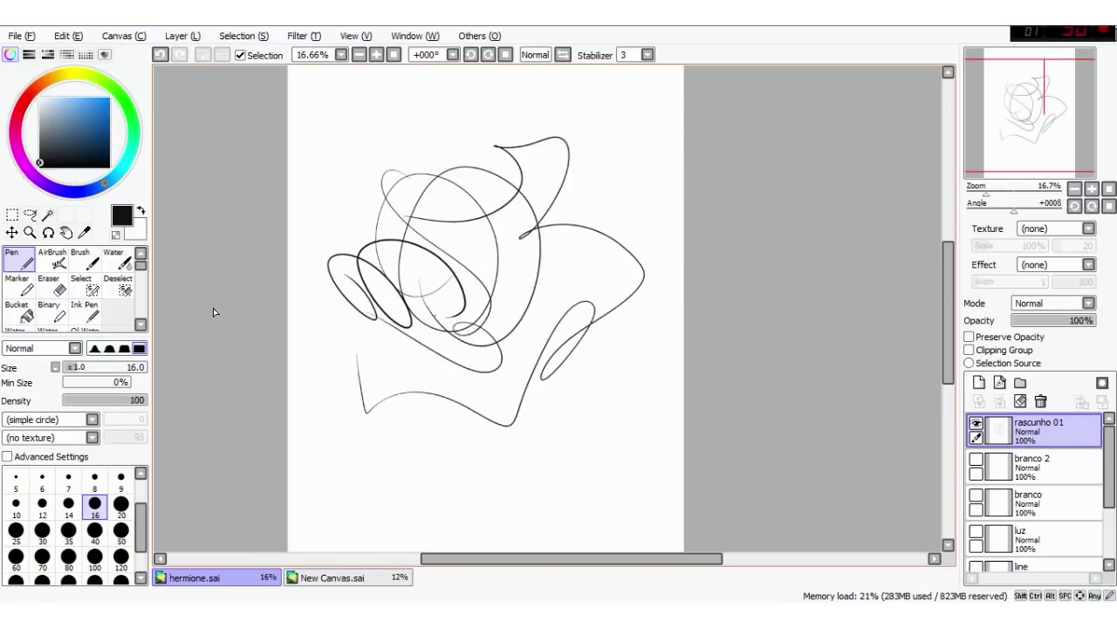
# Step: Erase all the looping test lines with the Eraser enlarged to size 450
pyautogui.click(59, 293)
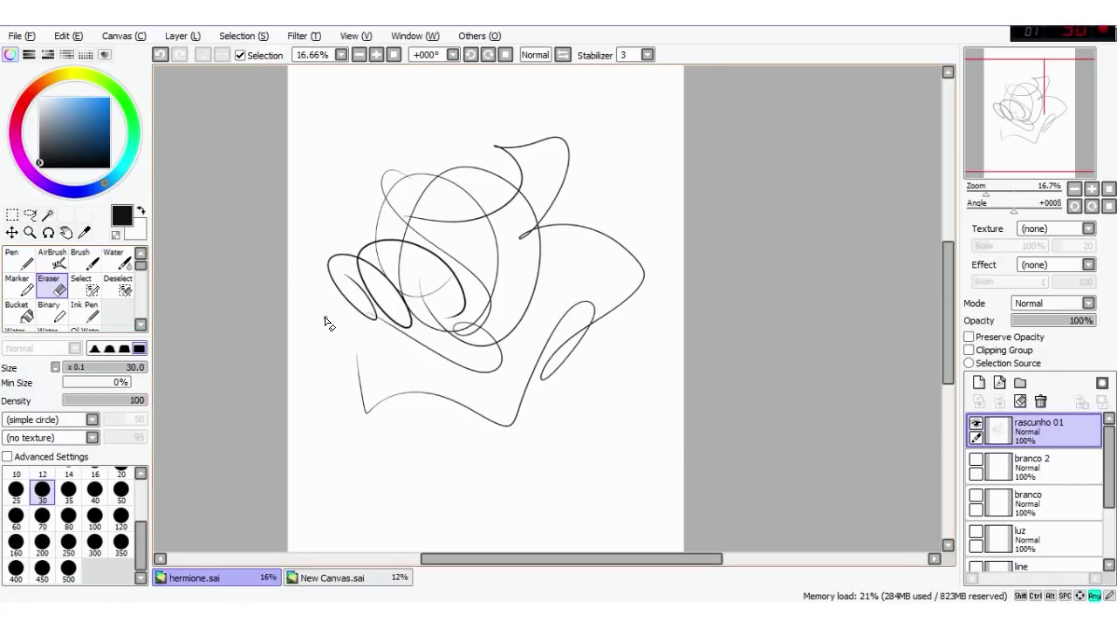
pyautogui.press(']')
pyautogui.press(']')
pyautogui.press(']')
pyautogui.press(']')
pyautogui.press(']')
pyautogui.press(']')
pyautogui.press(']')
pyautogui.press(']')
pyautogui.press(']')
pyautogui.press(']')
pyautogui.press(']')
pyautogui.press(']')
pyautogui.press(']')
pyautogui.press(']')
pyautogui.press(']')
pyautogui.moveTo(330, 311)
pyautogui.mouseDown()
pyautogui.moveTo(328, 223)
pyautogui.moveTo(385, 175)
pyautogui.moveTo(640, 297)
pyautogui.moveTo(654, 364)
pyautogui.mouseUp()
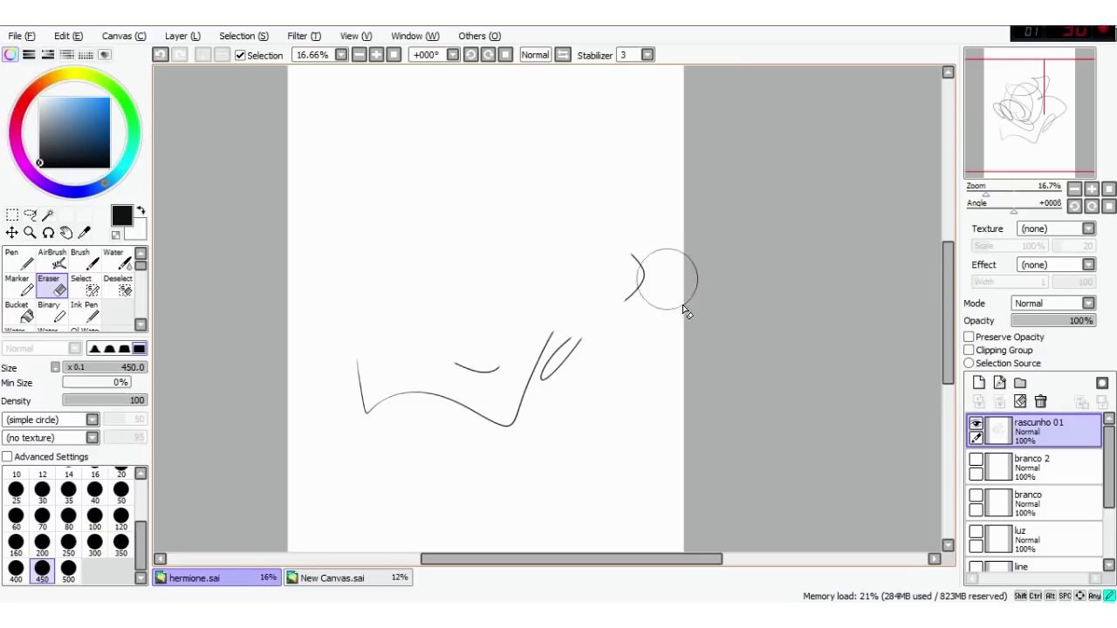
pyautogui.moveTo(685, 311); pyautogui.dragTo(600, 219)
pyautogui.moveTo(453, 379)
pyautogui.mouseDown()
pyautogui.moveTo(324, 352)
pyautogui.moveTo(364, 396)
pyautogui.moveTo(349, 373)
pyautogui.mouseUp()
# Step: Try a freehand stroke with the Brush tool at size 16 and undo it
pyautogui.click(84, 265)
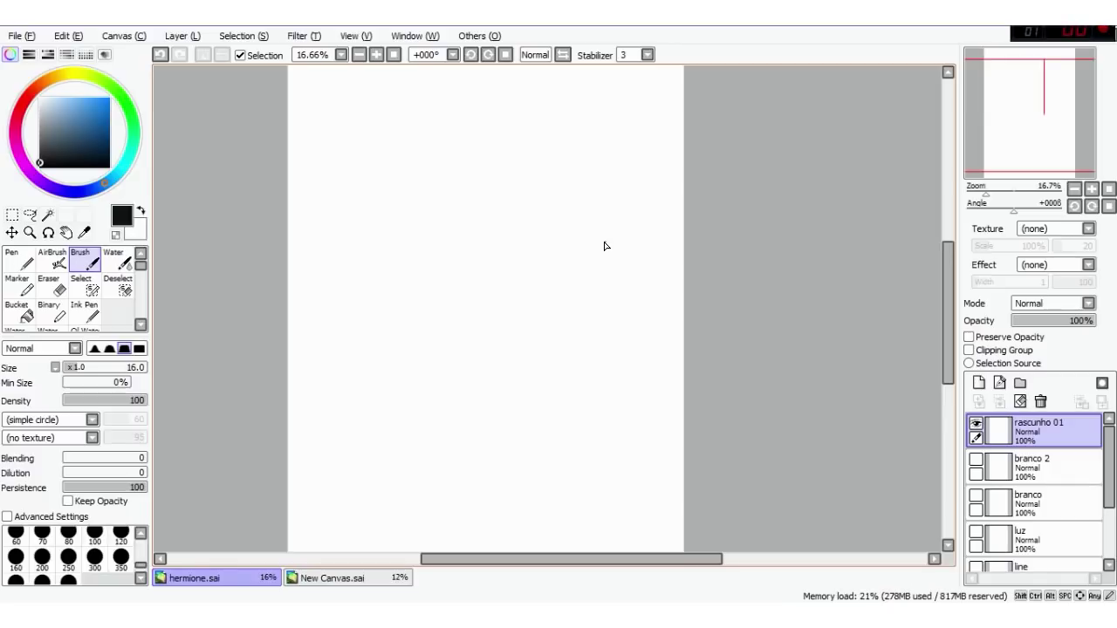
pyautogui.moveTo(457, 147)
pyautogui.mouseDown()
pyautogui.moveTo(377, 199)
pyautogui.moveTo(584, 293)
pyautogui.moveTo(426, 360)
pyautogui.mouseUp()
pyautogui.hotkey('ctrl', 'z')
# Step: Try a greyish-blue zigzag with the Marker enlarged to size 350, and undo it
pyautogui.press('m')
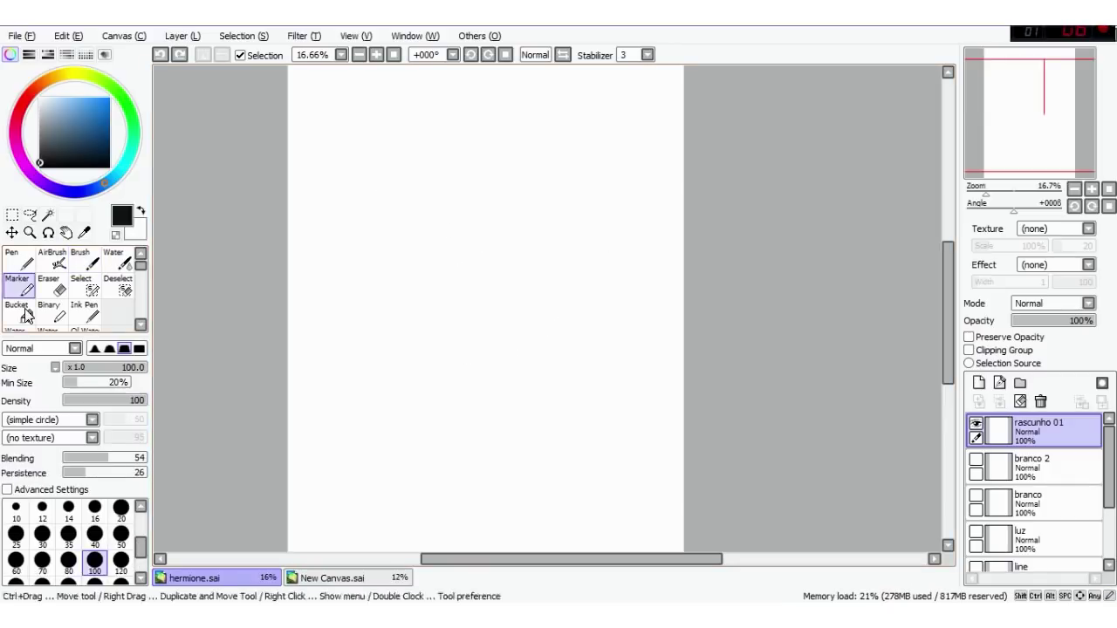
pyautogui.press(']')
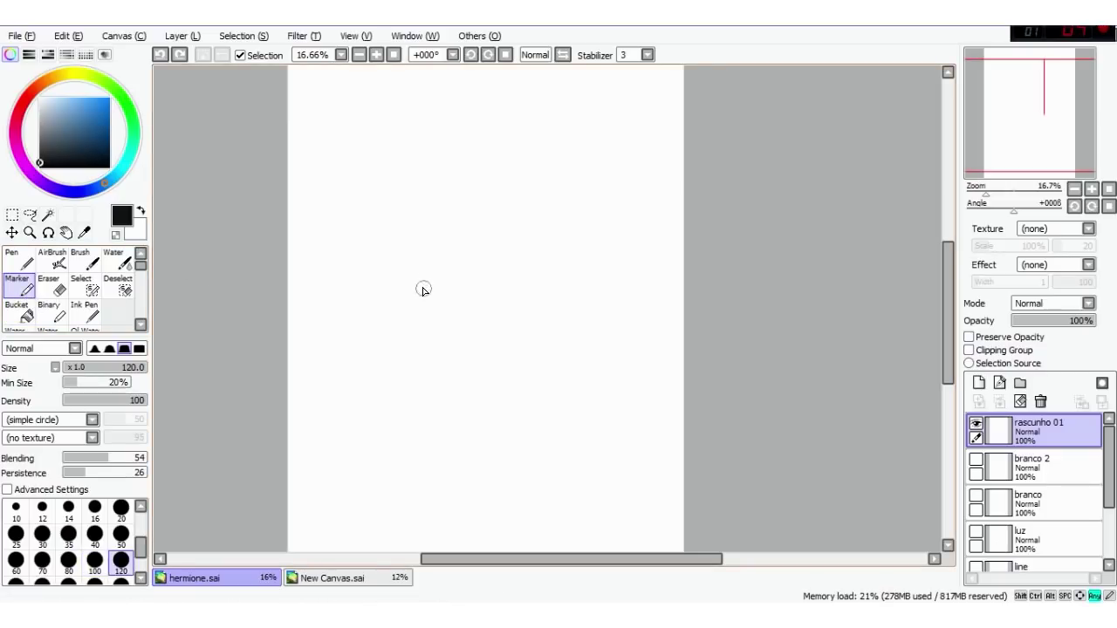
pyautogui.press('[')
pyautogui.press('[')
pyautogui.press('[')
pyautogui.press('[')
pyautogui.press('[')
pyautogui.press('[')
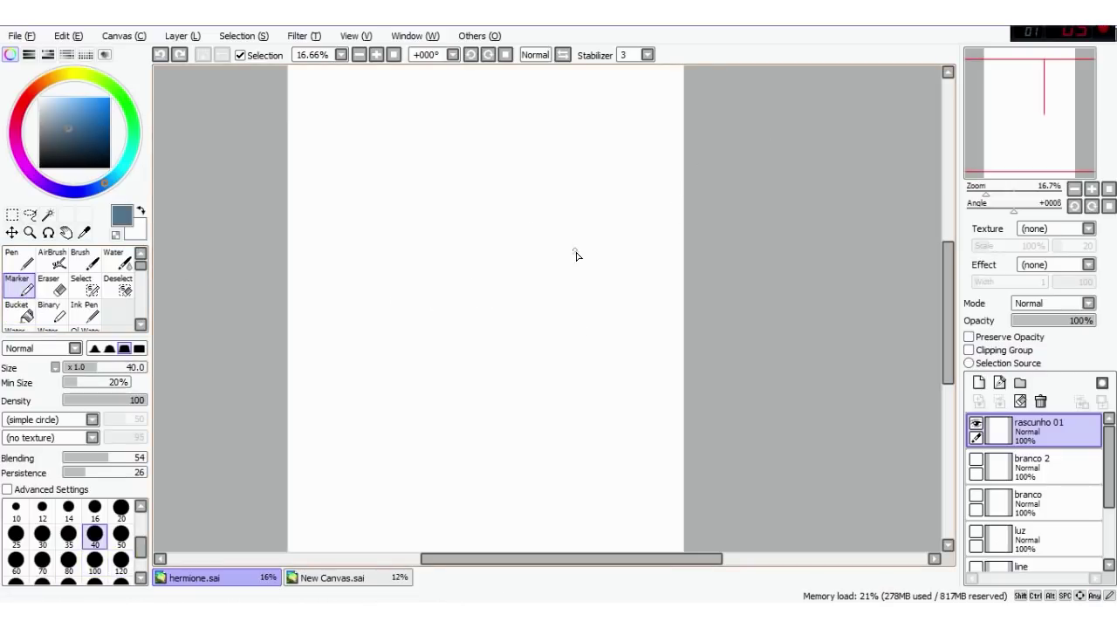
pyautogui.press(']')
pyautogui.press(']')
pyautogui.press(']')
pyautogui.press(']')
pyautogui.press(']')
pyautogui.press(']')
pyautogui.press(']')
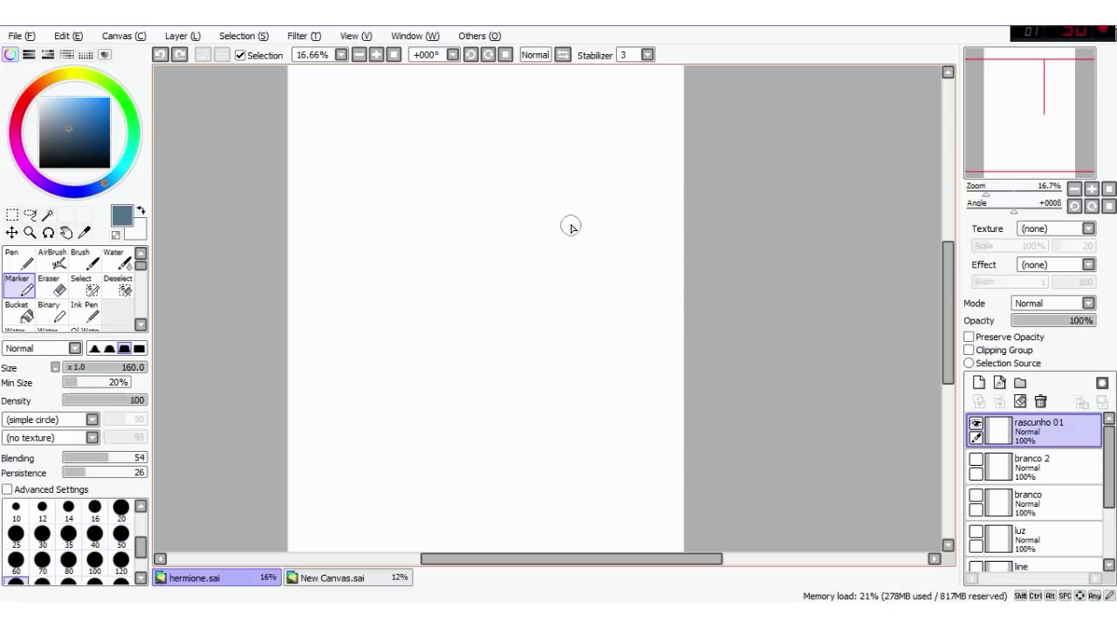
pyautogui.press(']')
pyautogui.press(']')
pyautogui.press(']')
pyautogui.press(']')
pyautogui.moveTo(627, 196)
pyautogui.mouseDown()
pyautogui.moveTo(390, 249)
pyautogui.moveTo(533, 254)
pyautogui.moveTo(560, 279)
pyautogui.moveTo(439, 353)
pyautogui.mouseUp()
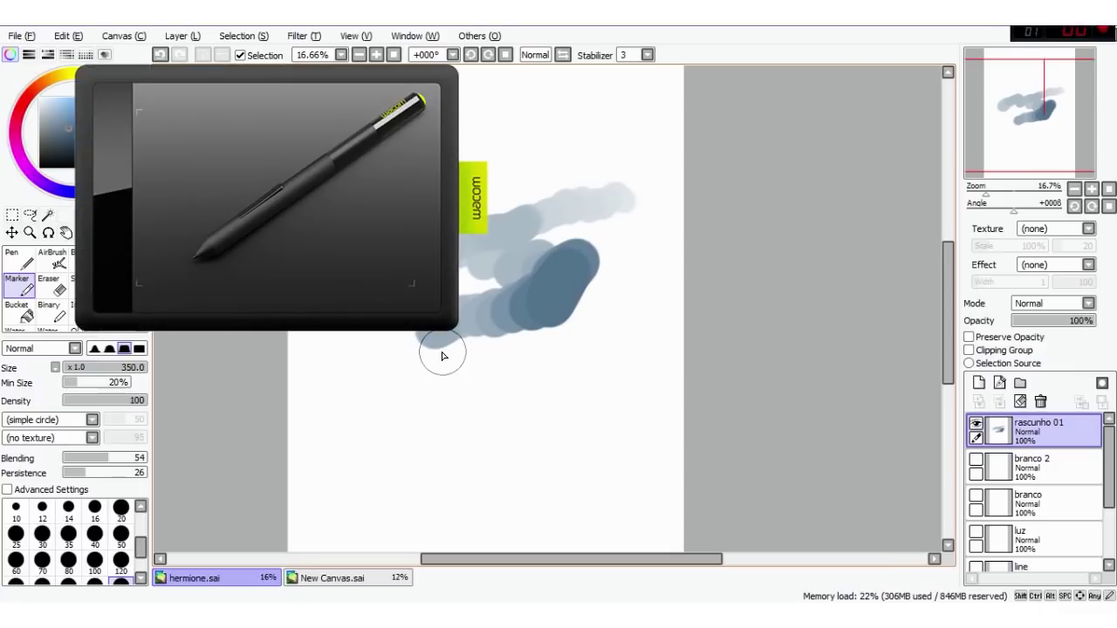
pyautogui.hotkey('ctrl', 'z')
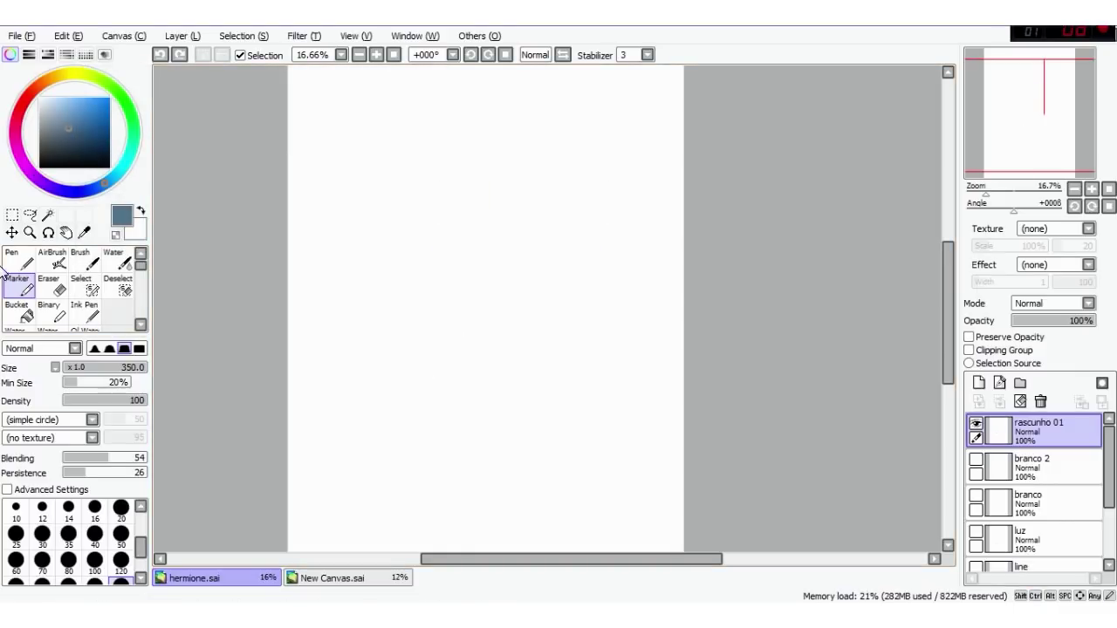
# Step: Draw winding greyish-blue test curves across the page with the Pen at size 120
pyautogui.click(29, 261)
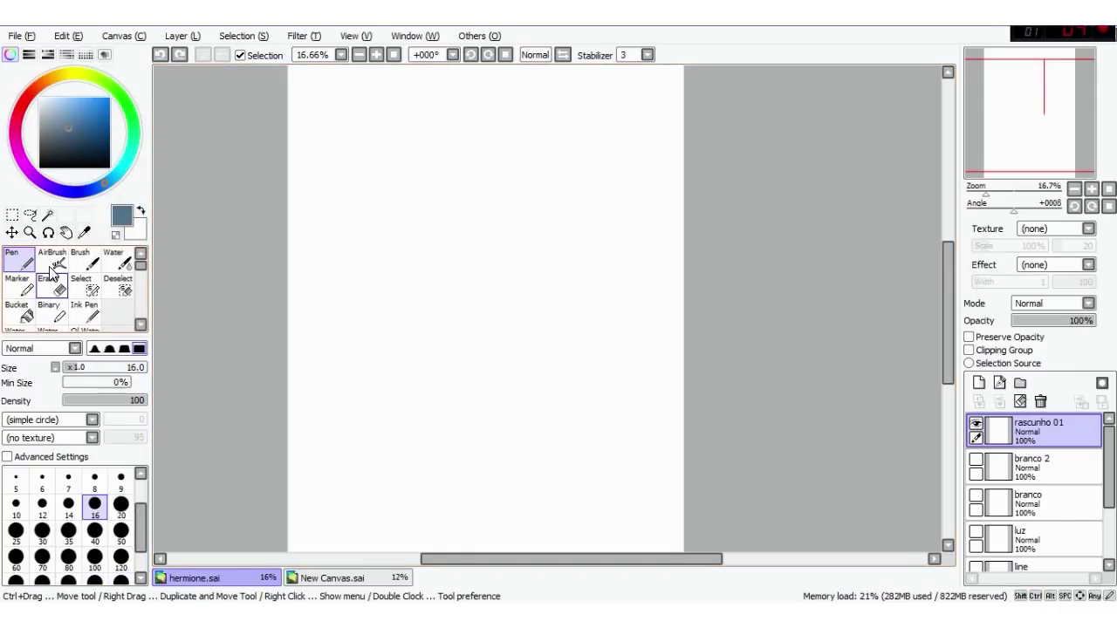
pyautogui.click(94, 558)
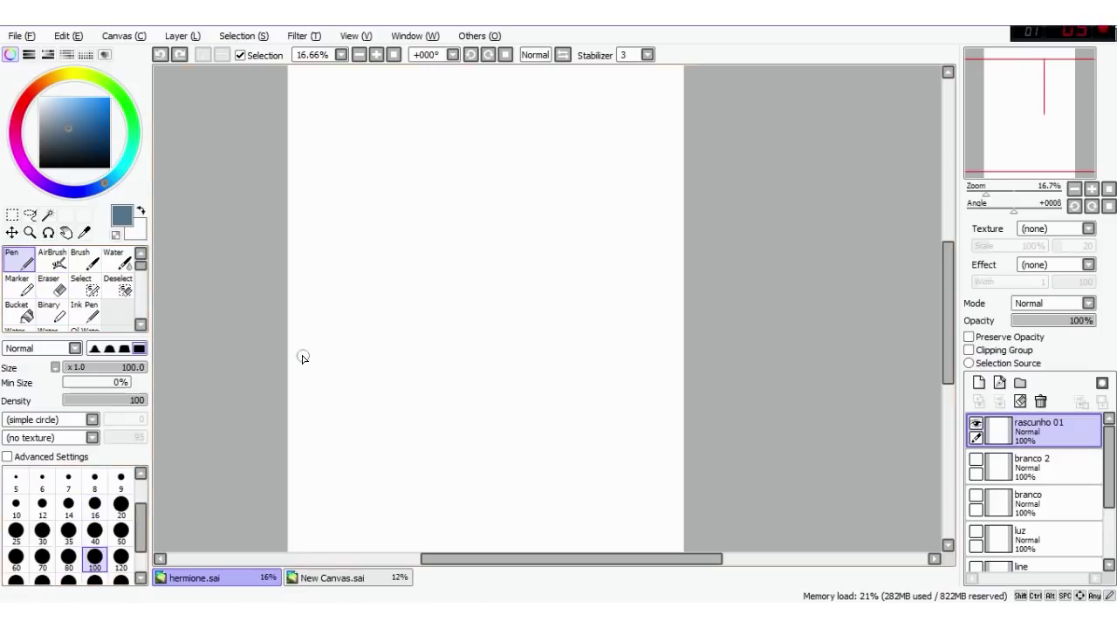
pyautogui.press(']')
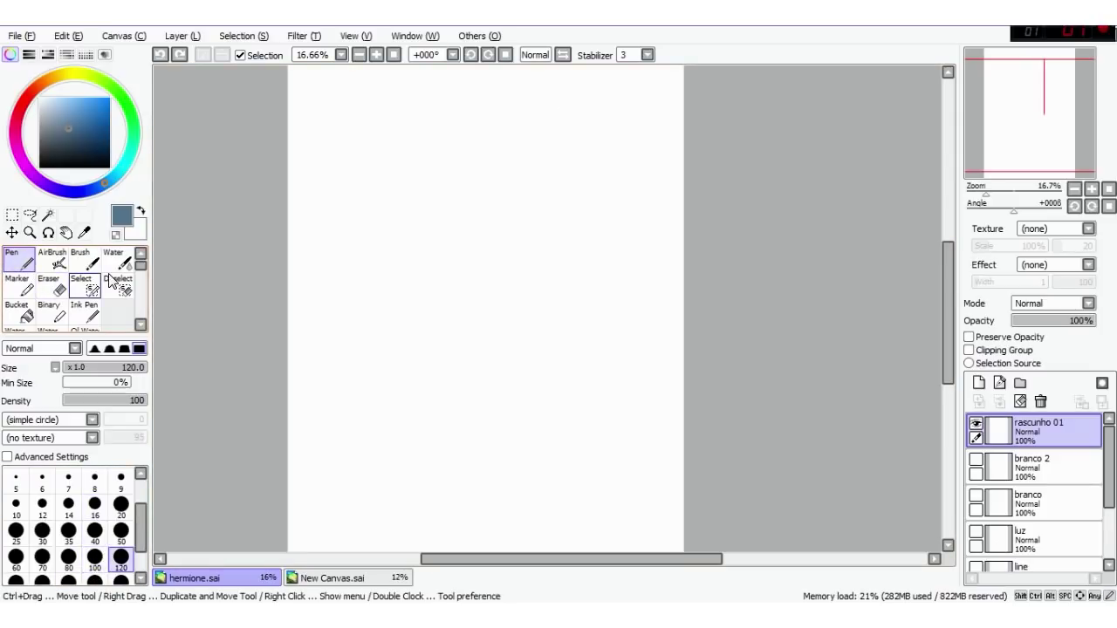
pyautogui.moveTo(353, 143)
pyautogui.mouseDown()
pyautogui.moveTo(451, 161)
pyautogui.moveTo(608, 238)
pyautogui.moveTo(590, 300)
pyautogui.moveTo(419, 227)
pyautogui.moveTo(396, 298)
pyautogui.moveTo(534, 318)
pyautogui.moveTo(419, 381)
pyautogui.mouseUp()
pyautogui.moveTo(326, 174)
pyautogui.mouseDown()
pyautogui.moveTo(367, 139)
pyautogui.moveTo(470, 133)
pyautogui.moveTo(579, 156)
pyautogui.moveTo(616, 210)
pyautogui.moveTo(456, 159)
pyautogui.moveTo(413, 179)
pyautogui.moveTo(345, 137)
pyautogui.mouseUp()
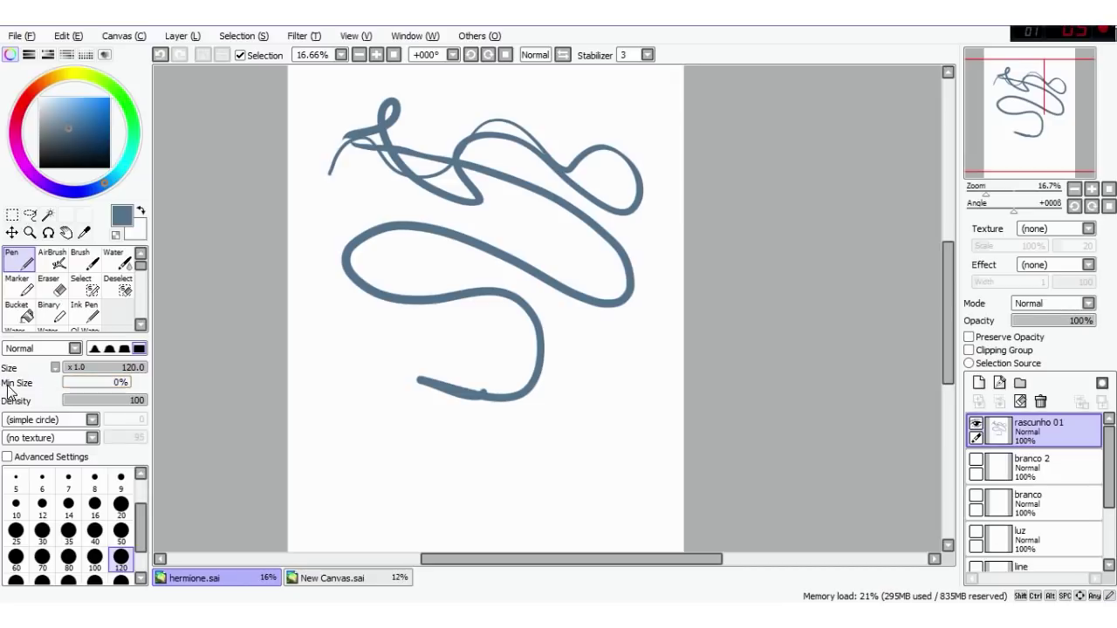
# Step: Try the Pen with a raised minimum size, drawing a zigzag and then a long curve at 48%
pyautogui.moveTo(64, 382); pyautogui.dragTo(110, 379)
pyautogui.moveTo(569, 400)
pyautogui.mouseDown()
pyautogui.moveTo(582, 392)
pyautogui.moveTo(482, 452)
pyautogui.mouseUp()
pyautogui.moveTo(63, 383); pyautogui.dragTo(97, 381)
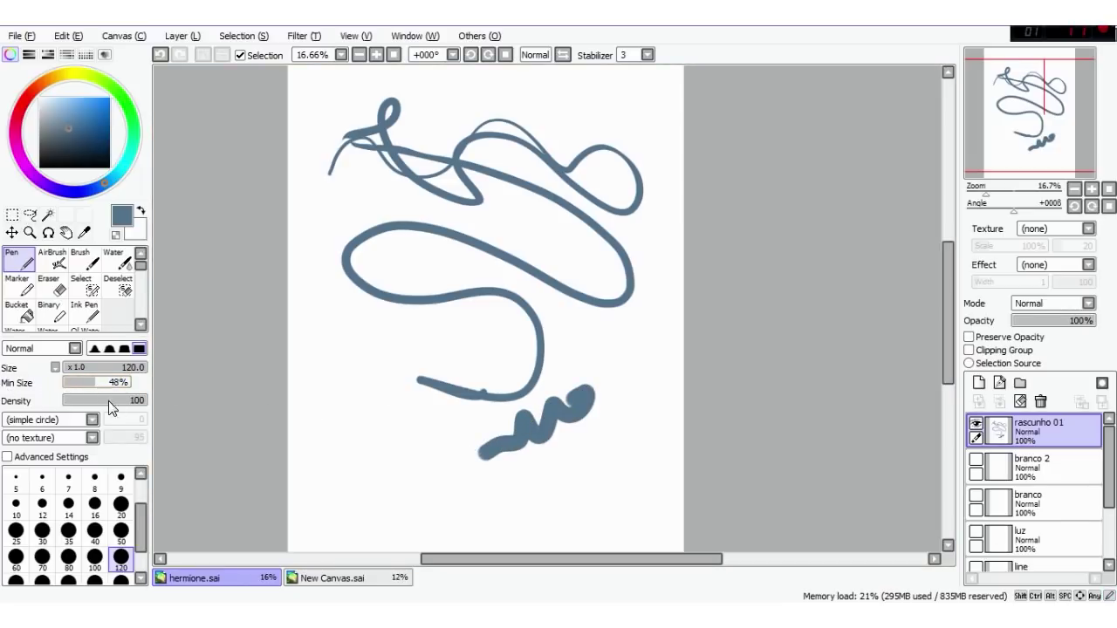
pyautogui.moveTo(324, 409)
pyautogui.mouseDown()
pyautogui.moveTo(366, 376)
pyautogui.moveTo(546, 313)
pyautogui.moveTo(644, 334)
pyautogui.moveTo(637, 378)
pyautogui.moveTo(668, 411)
pyautogui.mouseUp()
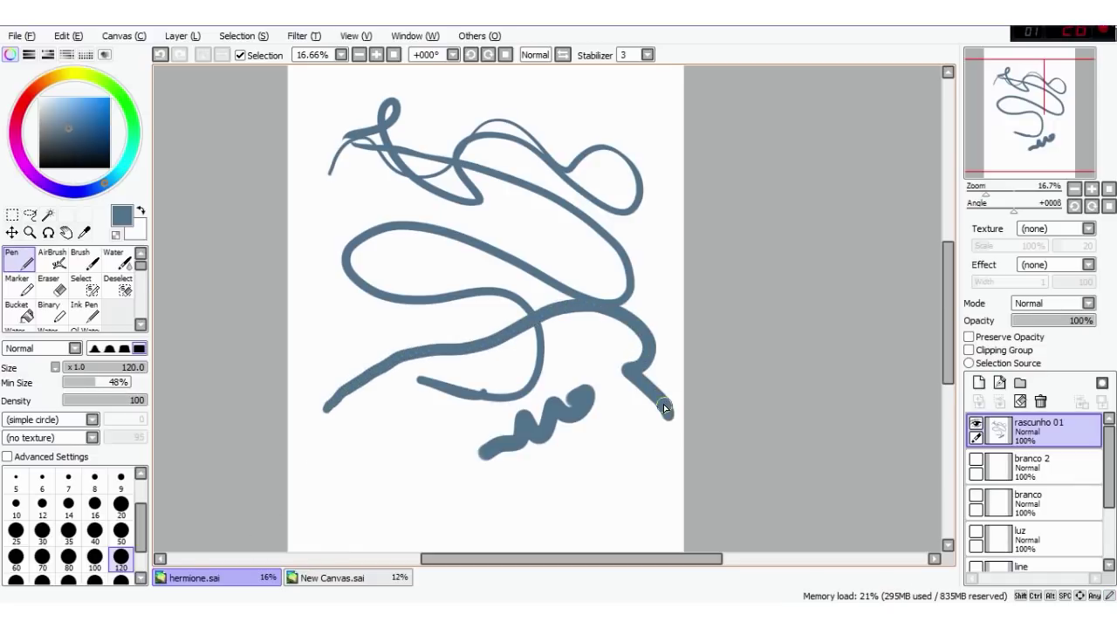
# Step: Undo all the Pen test strokes and reset the minimum size to 0%
pyautogui.hotkey('ctrl', 'z')
pyautogui.hotkey('ctrl', 'z')
pyautogui.hotkey('ctrl', 'z')
pyautogui.hotkey('ctrl', 'z')
pyautogui.hotkey('ctrl', 'z')
pyautogui.hotkey('ctrl', 'z')
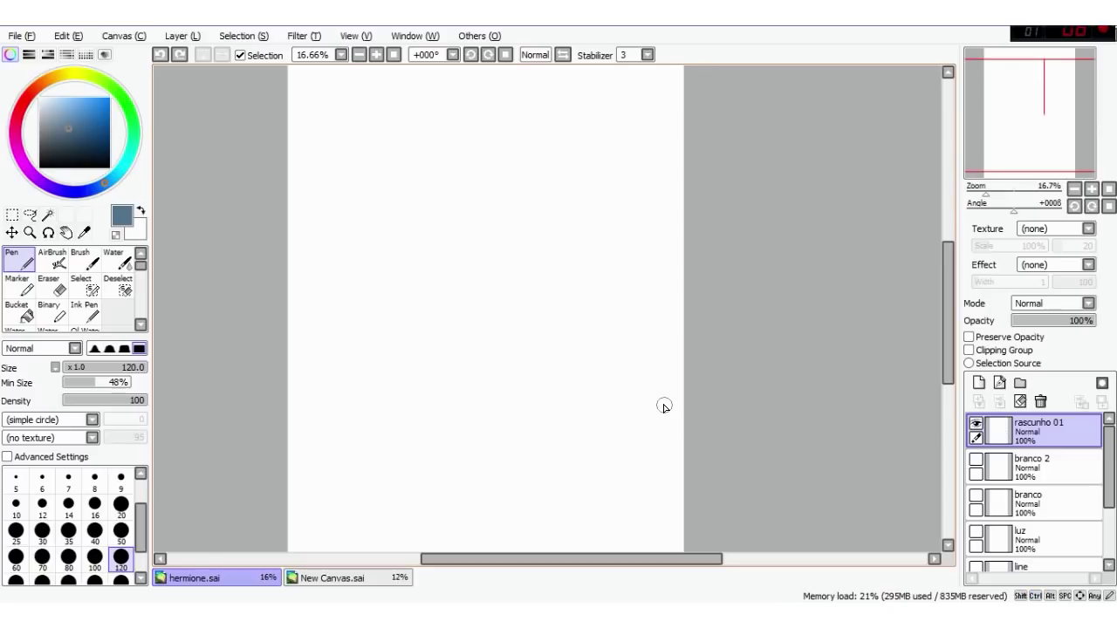
pyautogui.moveTo(64, 382); pyautogui.dragTo(31, 404)
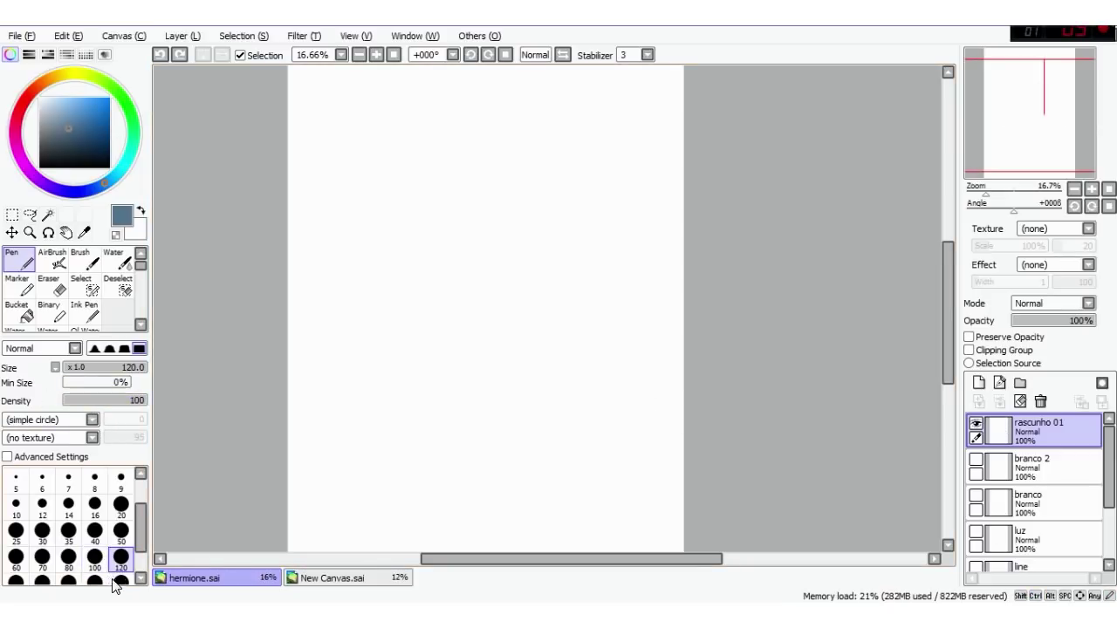
# Step: Compare Pen strokes at size 350 with reduced density and with density 100, and undo them
pyautogui.click(120, 580)
pyautogui.click(100, 401)
pyautogui.moveTo(394, 292)
pyautogui.mouseDown()
pyautogui.moveTo(497, 256)
pyautogui.moveTo(534, 177)
pyautogui.moveTo(377, 206)
pyautogui.mouseUp()
pyautogui.click(144, 401)
pyautogui.moveTo(407, 255); pyautogui.dragTo(412, 269)
pyautogui.moveTo(565, 259); pyautogui.dragTo(615, 270)
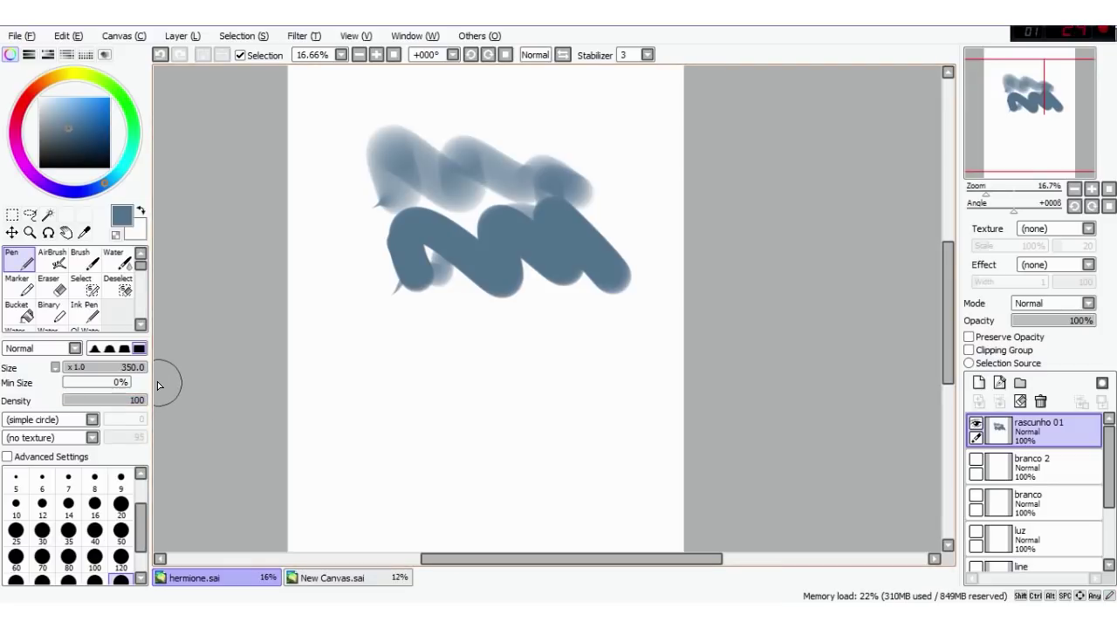
pyautogui.hotkey('ctrl', 'z')
pyautogui.hotkey('ctrl', 'z')
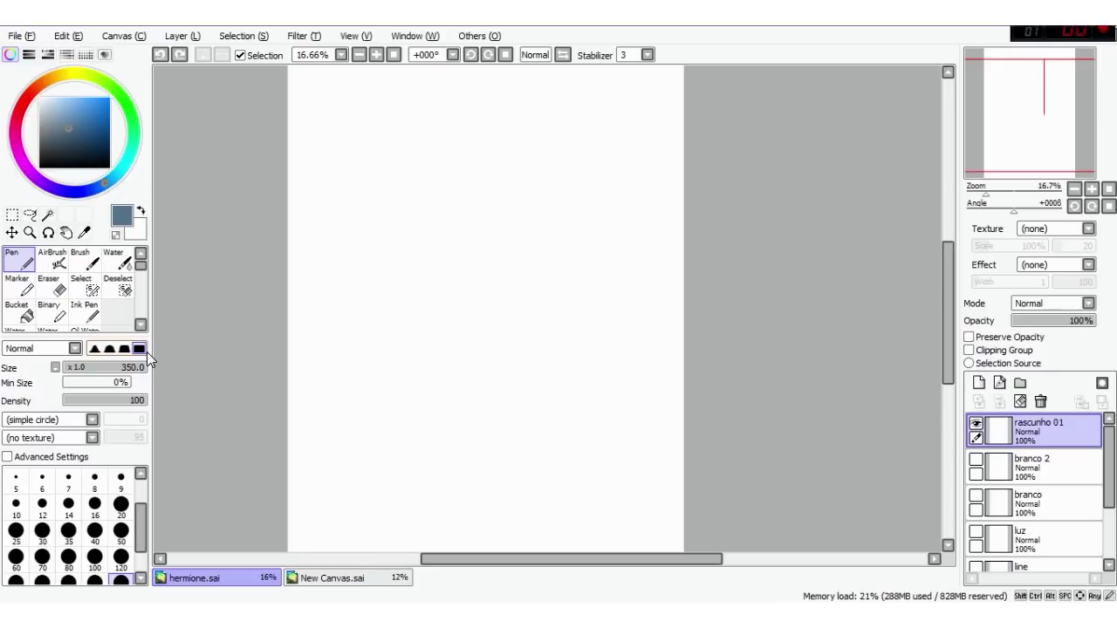
# Step: Set the Pen to a lighter blue and size 7, and try a thin stroke with the canvas at 25% zoom
pyautogui.click(69, 107)
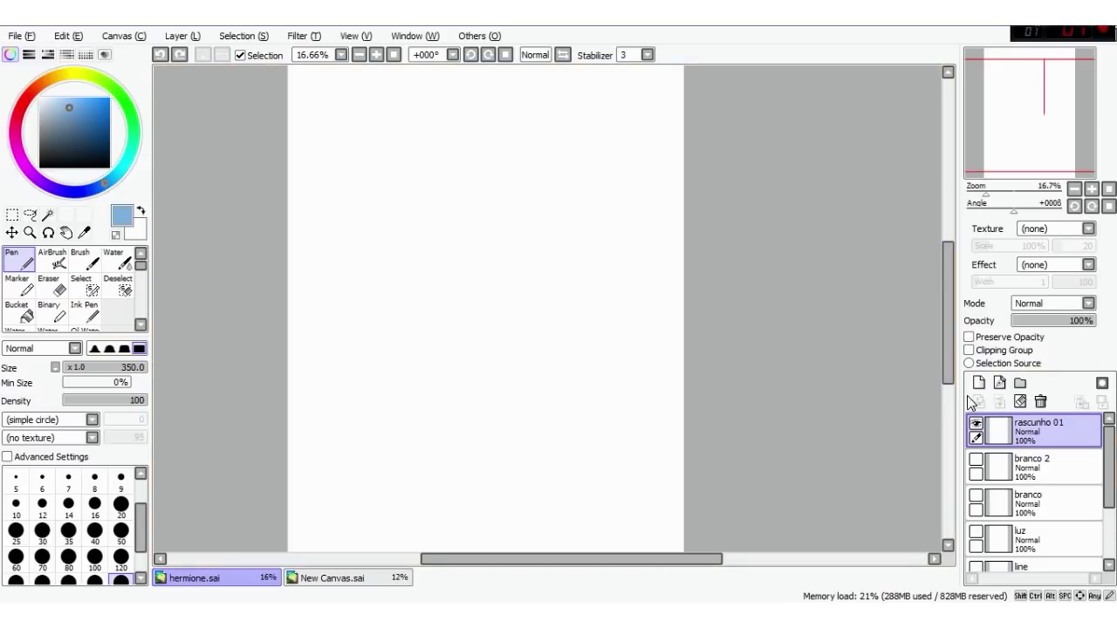
pyautogui.scroll(1, 637, 347)
pyautogui.click(68, 478)
pyautogui.moveTo(341, 340); pyautogui.dragTo(449, 316)
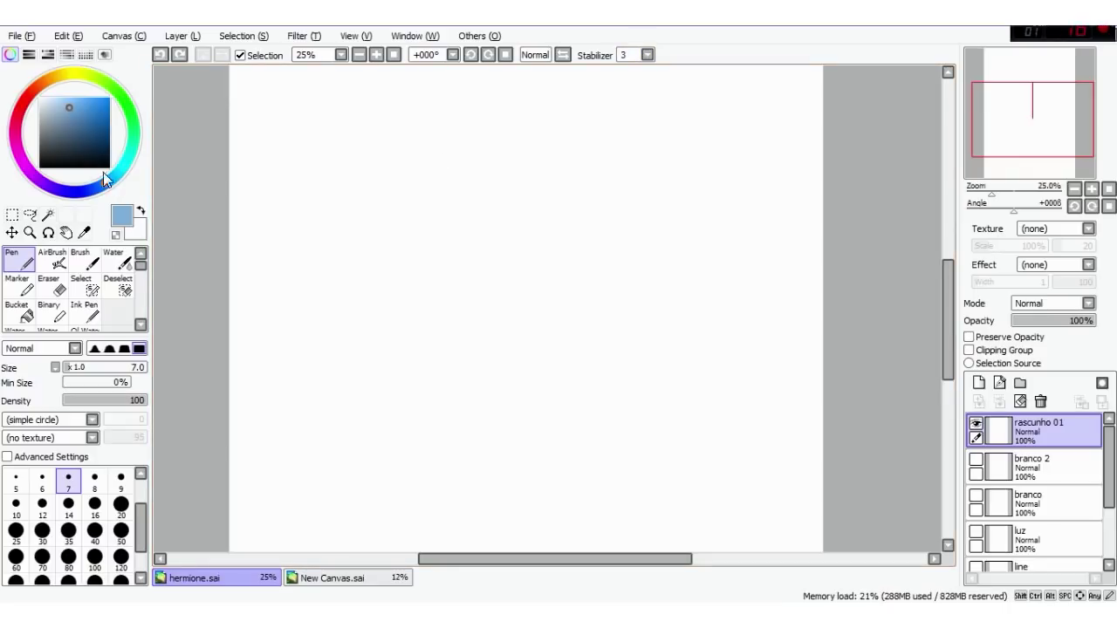
# Step: Set the Brush to black at size 100 with Stabilizer 3, and test it with a zigzag and a long line
pyautogui.click(39, 167)
pyautogui.click(80, 259)
pyautogui.click(95, 536)
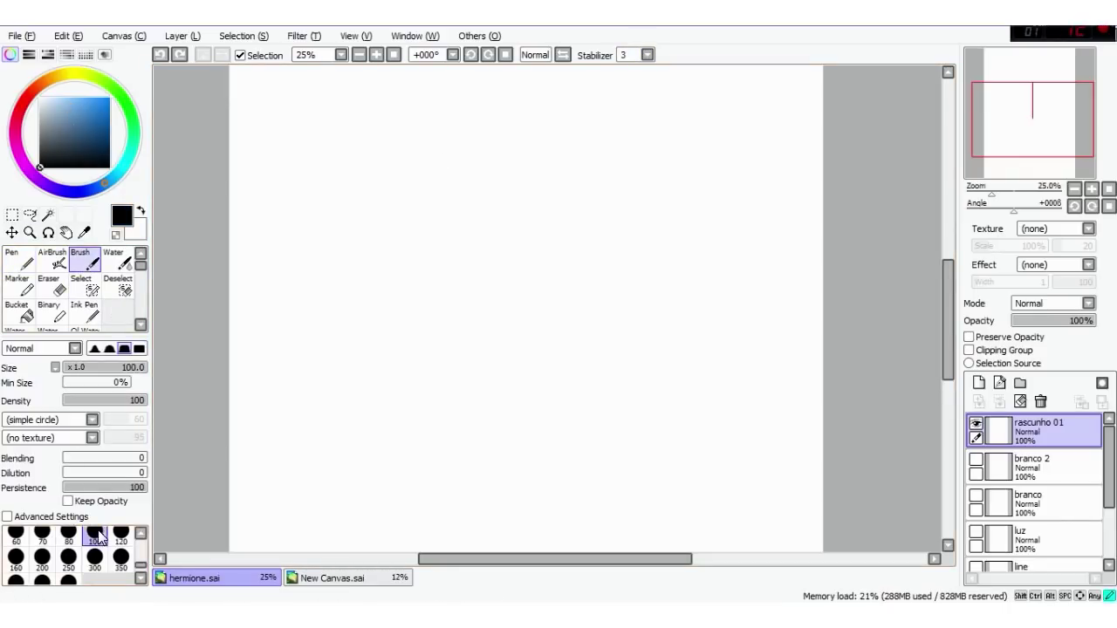
pyautogui.click(647, 54)
pyautogui.click(644, 112)
pyautogui.moveTo(698, 141)
pyautogui.mouseDown()
pyautogui.moveTo(672, 161)
pyautogui.moveTo(457, 125)
pyautogui.moveTo(337, 162)
pyautogui.moveTo(349, 179)
pyautogui.moveTo(486, 190)
pyautogui.moveTo(717, 181)
pyautogui.mouseUp()
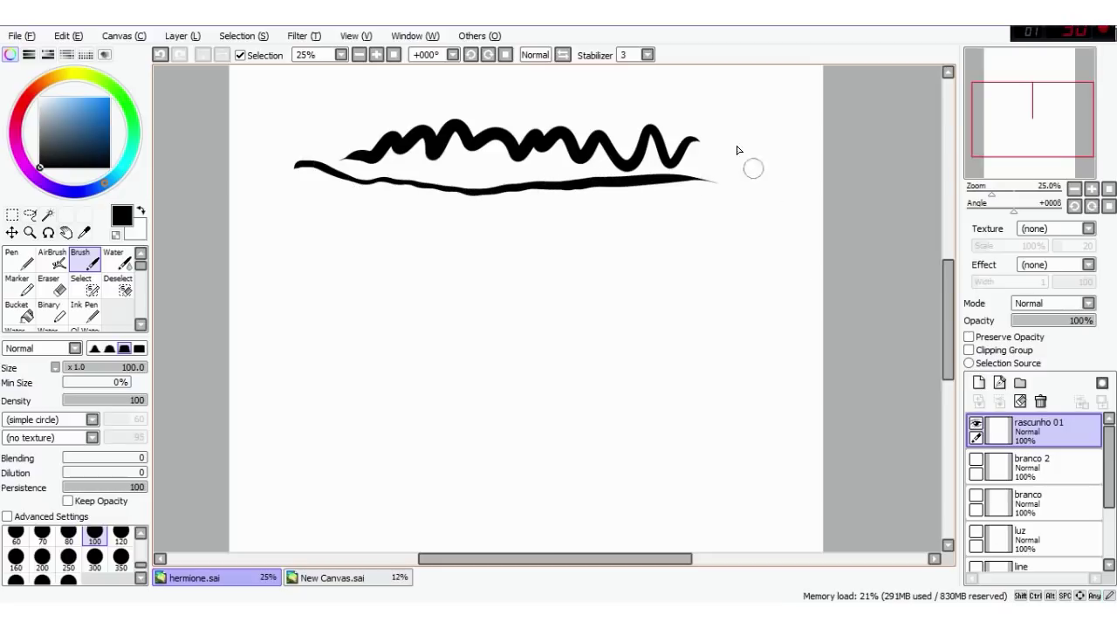
# Step: Set the Stabilizer to 9 and test it with a wavy stroke and a long line below the previous ones
pyautogui.click(628, 55)
pyautogui.click(626, 182)
pyautogui.moveTo(697, 249)
pyautogui.mouseDown()
pyautogui.moveTo(675, 225)
pyautogui.moveTo(643, 256)
pyautogui.moveTo(621, 232)
pyautogui.moveTo(586, 257)
pyautogui.moveTo(554, 223)
pyautogui.moveTo(473, 237)
pyautogui.moveTo(433, 225)
pyautogui.moveTo(397, 249)
pyautogui.moveTo(351, 223)
pyautogui.moveTo(316, 249)
pyautogui.moveTo(266, 231)
pyautogui.moveTo(308, 286)
pyautogui.moveTo(733, 275)
pyautogui.mouseUp()
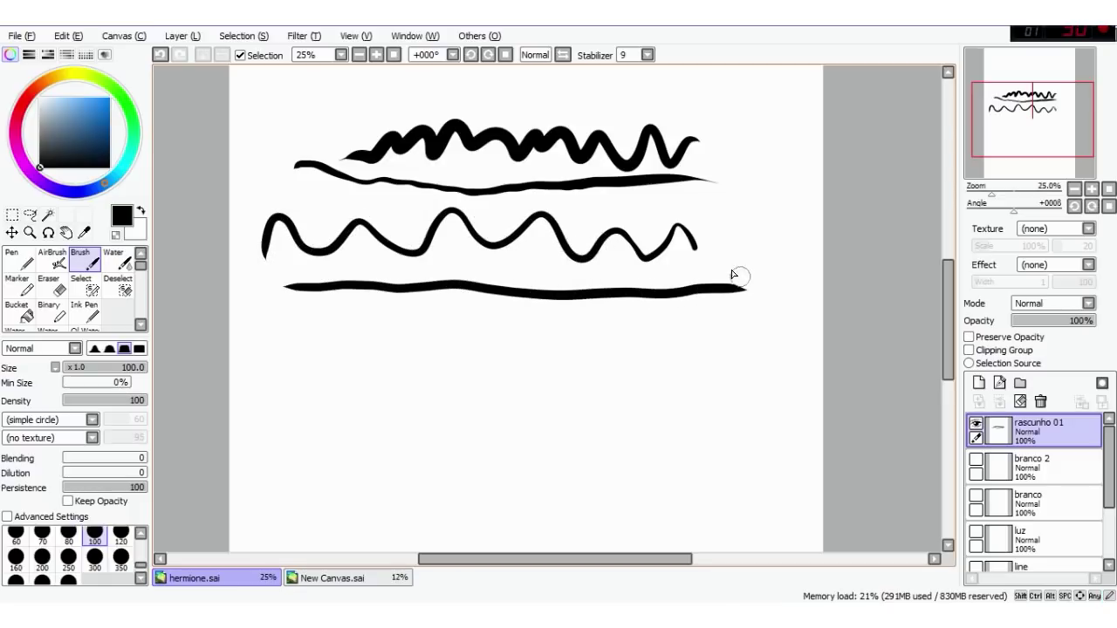
# Step: Set the Stabilizer to S-7, test it with a wave, a long line and loose loops, and undo the loops
pyautogui.click(624, 56)
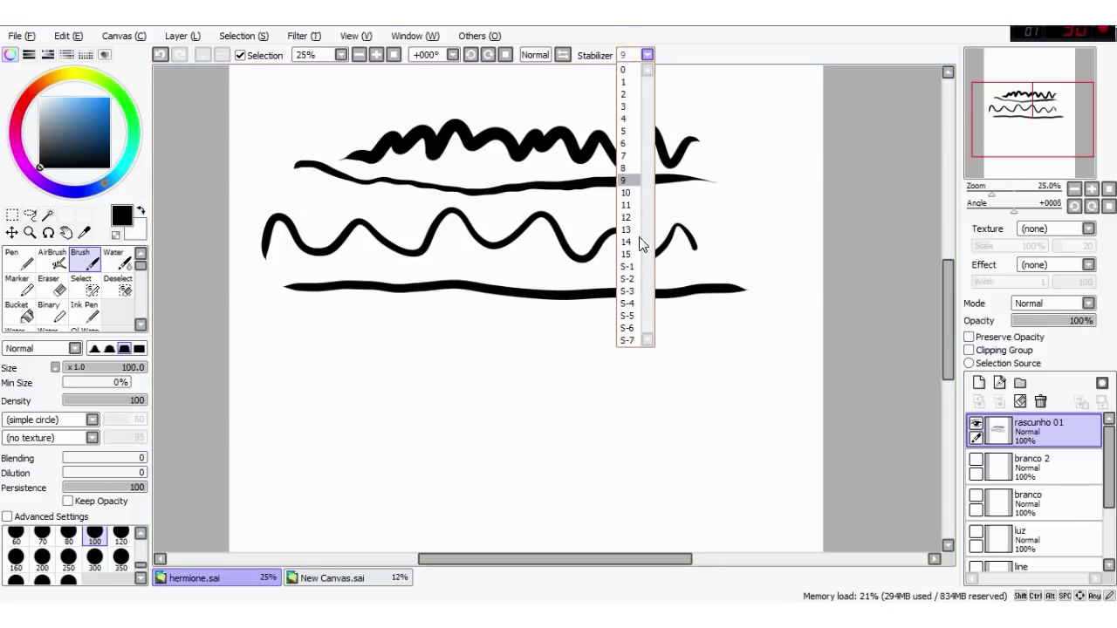
pyautogui.click(627, 340)
pyautogui.moveTo(740, 369)
pyautogui.mouseDown()
pyautogui.moveTo(711, 327)
pyautogui.moveTo(646, 391)
pyautogui.moveTo(598, 320)
pyautogui.moveTo(550, 387)
pyautogui.moveTo(479, 322)
pyautogui.moveTo(416, 352)
pyautogui.moveTo(329, 330)
pyautogui.moveTo(297, 386)
pyautogui.moveTo(242, 317)
pyautogui.moveTo(255, 380)
pyautogui.mouseUp()
pyautogui.moveTo(278, 451)
pyautogui.mouseDown()
pyautogui.moveTo(666, 447)
pyautogui.moveTo(767, 459)
pyautogui.moveTo(794, 464)
pyautogui.mouseUp()
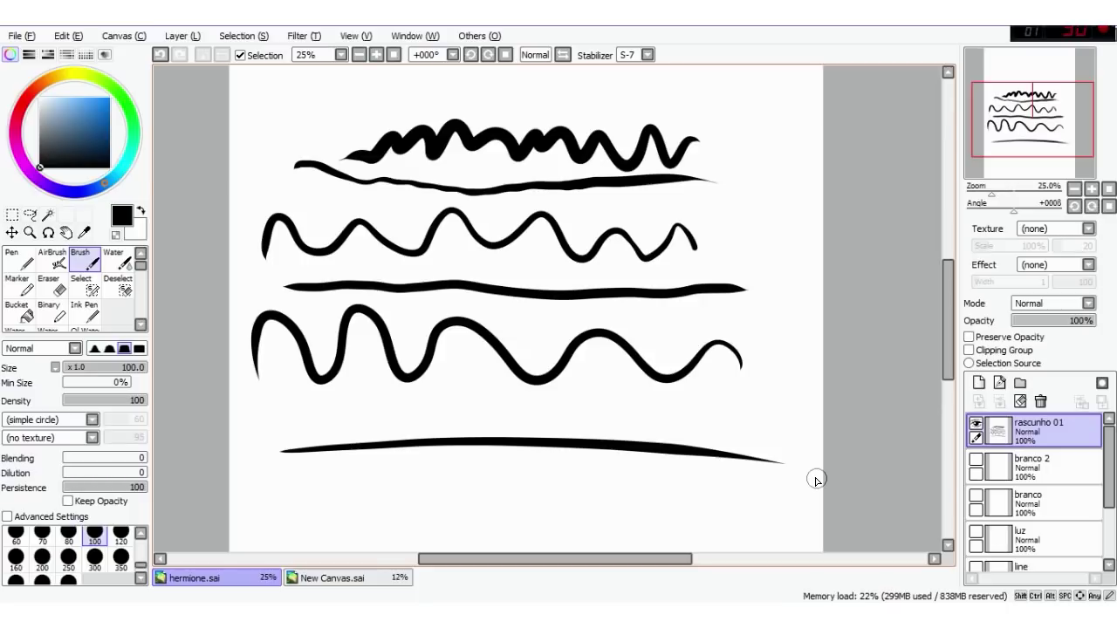
pyautogui.moveTo(790, 143)
pyautogui.mouseDown()
pyautogui.moveTo(675, 206)
pyautogui.moveTo(813, 104)
pyautogui.mouseUp()
pyautogui.moveTo(649, 279)
pyautogui.mouseDown()
pyautogui.moveTo(768, 238)
pyautogui.moveTo(698, 262)
pyautogui.moveTo(820, 433)
pyautogui.mouseUp()
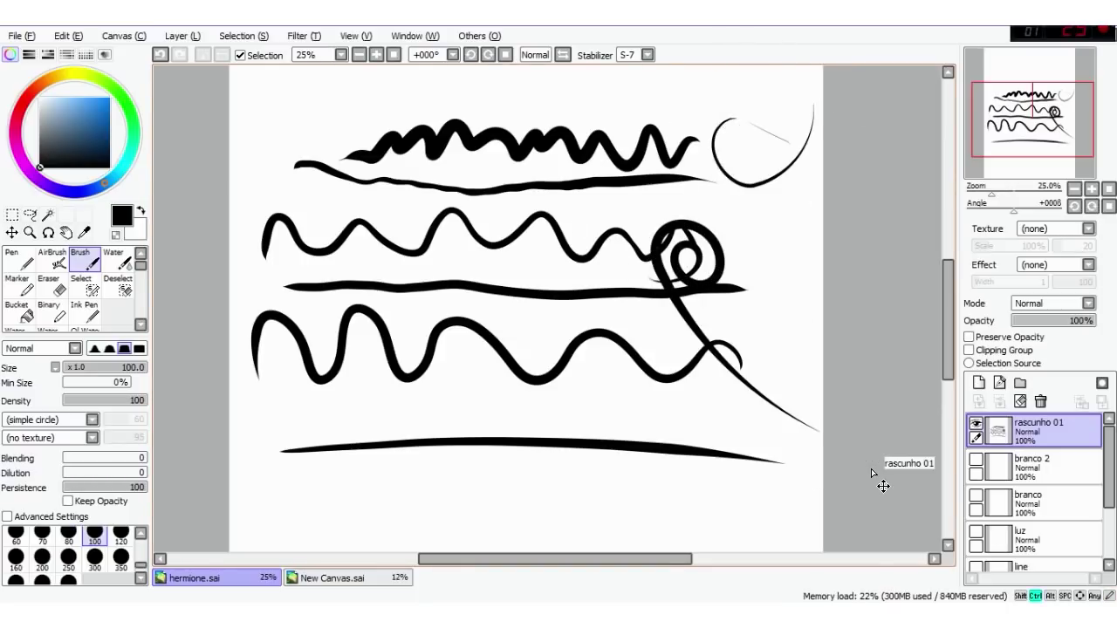
pyautogui.hotkey('ctrl', 'z')
pyautogui.hotkey('ctrl', 'z')
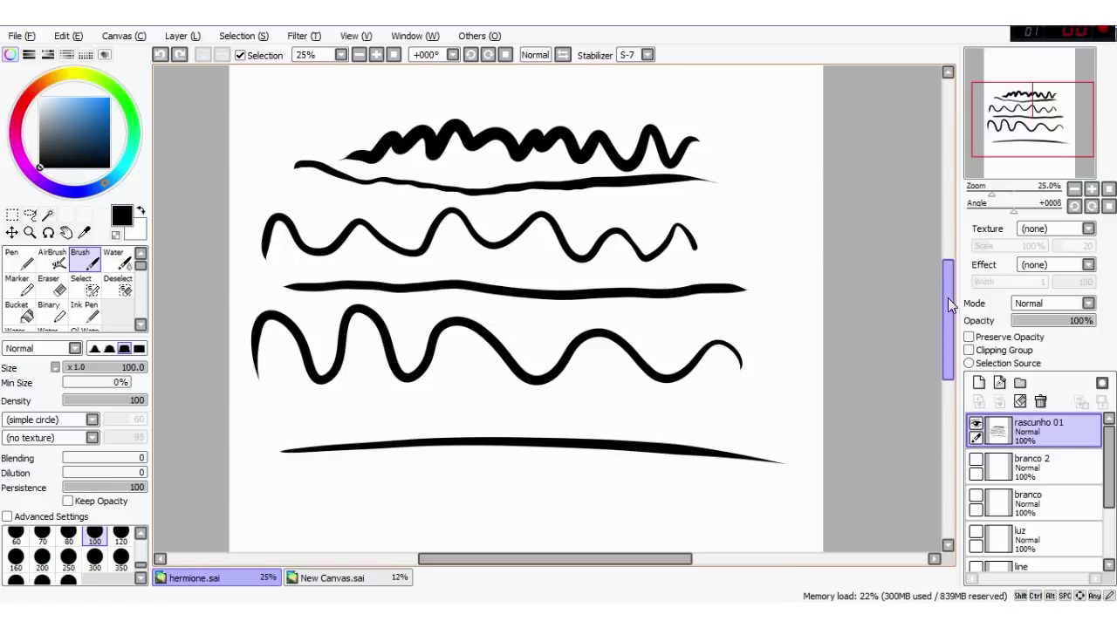
# Step: Delete the rascunho 01 layer, add a new empty layer in its place, and set the Stabilizer to 9
pyautogui.click(1038, 402)
pyautogui.click(978, 382)
pyautogui.click(647, 54)
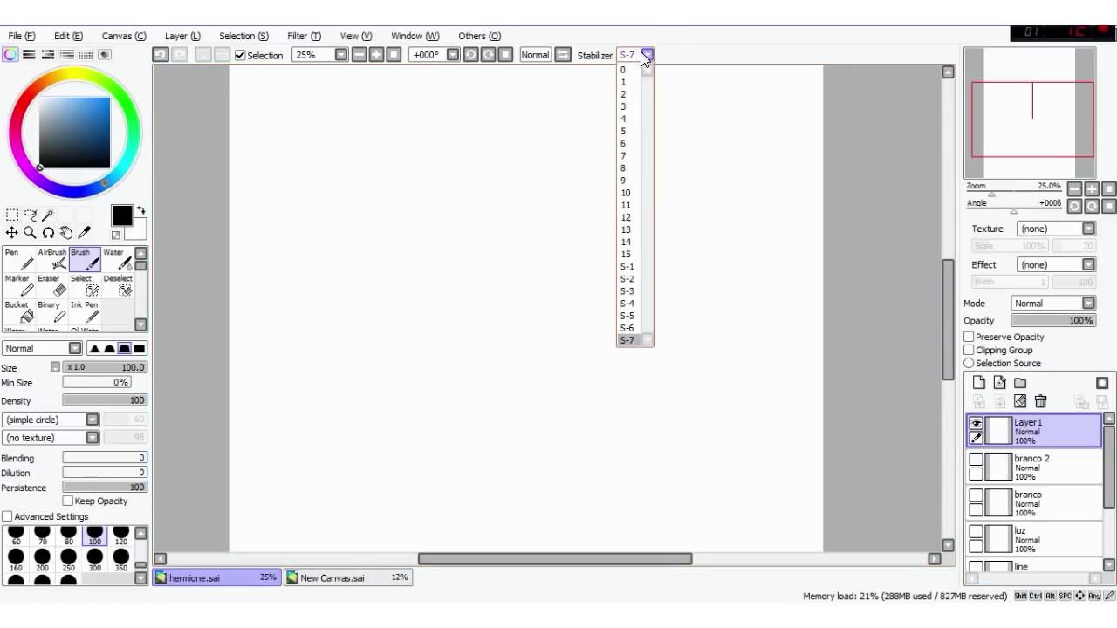
pyautogui.click(626, 184)
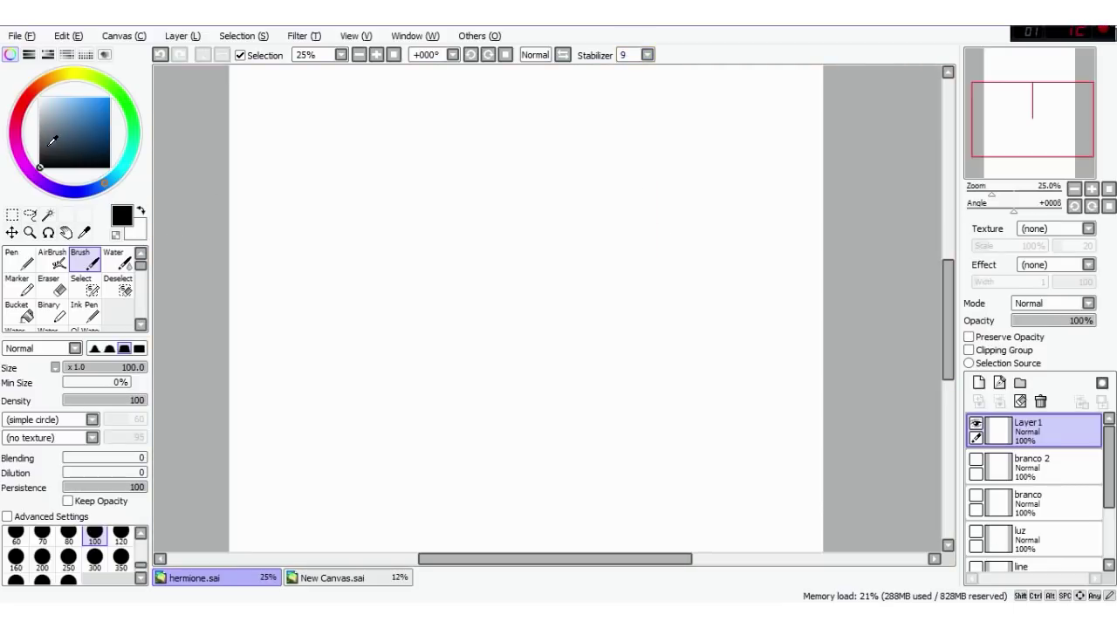
# Step: With the Pen in medium blue at size 7, sketch a head circle with a vertical centre line and curved horizontal face guides
pyautogui.click(42, 100)
pyautogui.click(18, 257)
pyautogui.click(86, 106)
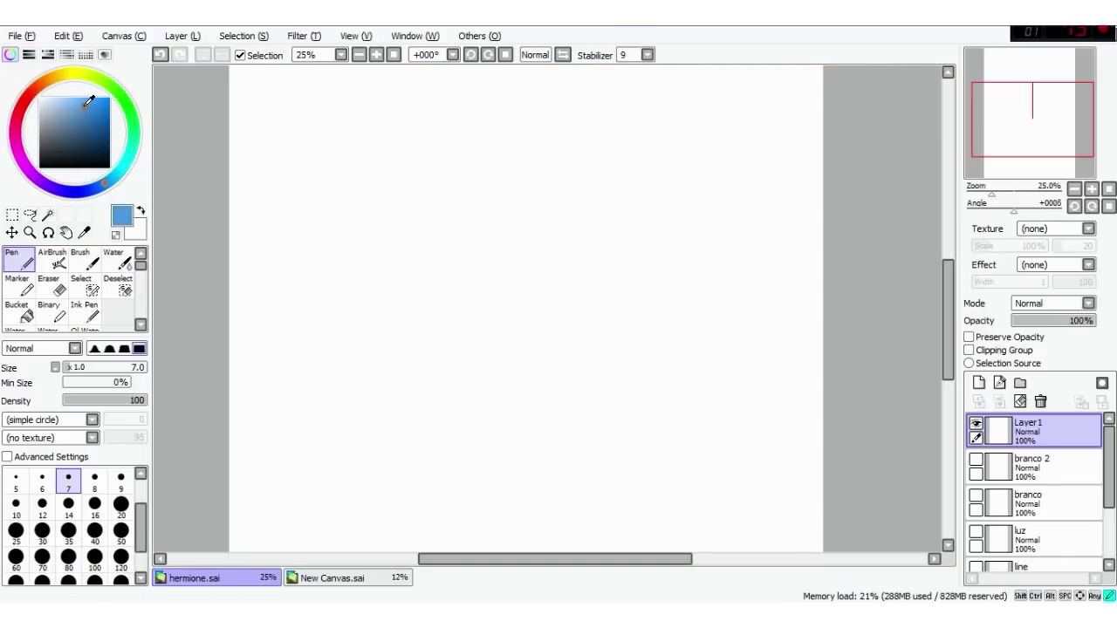
pyautogui.hotkey('ctrl', '+')
pyautogui.moveTo(362, 299); pyautogui.dragTo(392, 314)
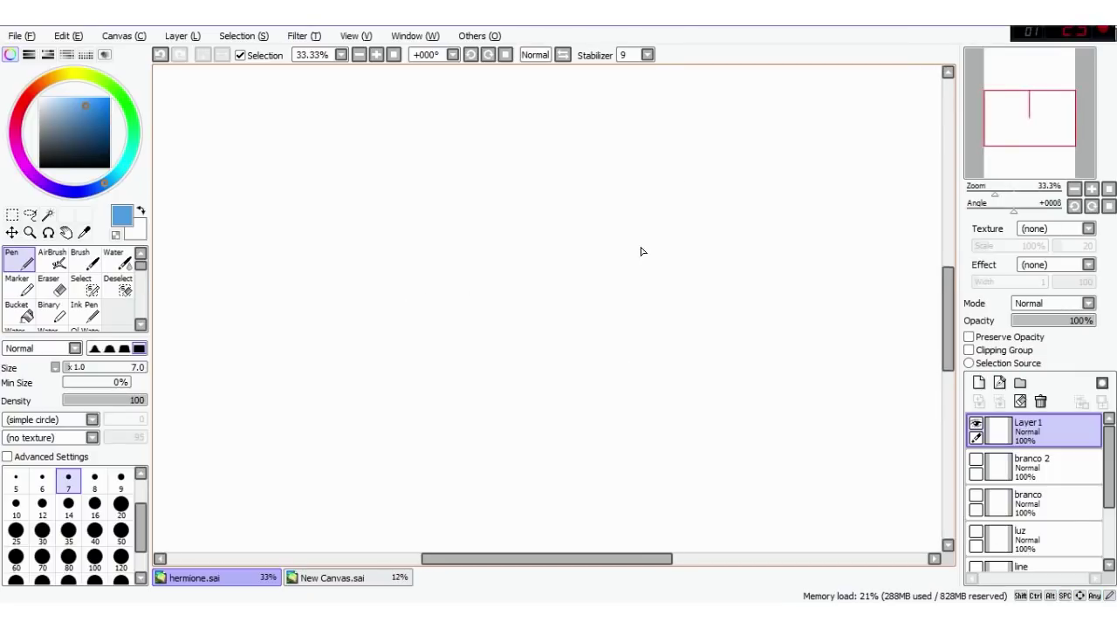
pyautogui.moveTo(506, 156)
pyautogui.mouseDown()
pyautogui.moveTo(556, 374)
pyautogui.moveTo(449, 354)
pyautogui.moveTo(521, 169)
pyautogui.moveTo(532, 433)
pyautogui.moveTo(515, 170)
pyautogui.mouseUp()
pyautogui.moveTo(583, 269)
pyautogui.mouseDown()
pyautogui.moveTo(376, 304)
pyautogui.moveTo(336, 350)
pyautogui.mouseUp()
pyautogui.moveTo(384, 362)
pyautogui.mouseDown()
pyautogui.moveTo(712, 426)
pyautogui.moveTo(344, 431)
pyautogui.mouseUp()
# Step: Sketch the jaw tapering to the chin and an ear on each side of the head
pyautogui.moveTo(420, 295)
pyautogui.mouseDown()
pyautogui.moveTo(447, 369)
pyautogui.moveTo(443, 350)
pyautogui.moveTo(502, 412)
pyautogui.moveTo(465, 393)
pyautogui.moveTo(543, 428)
pyautogui.mouseUp()
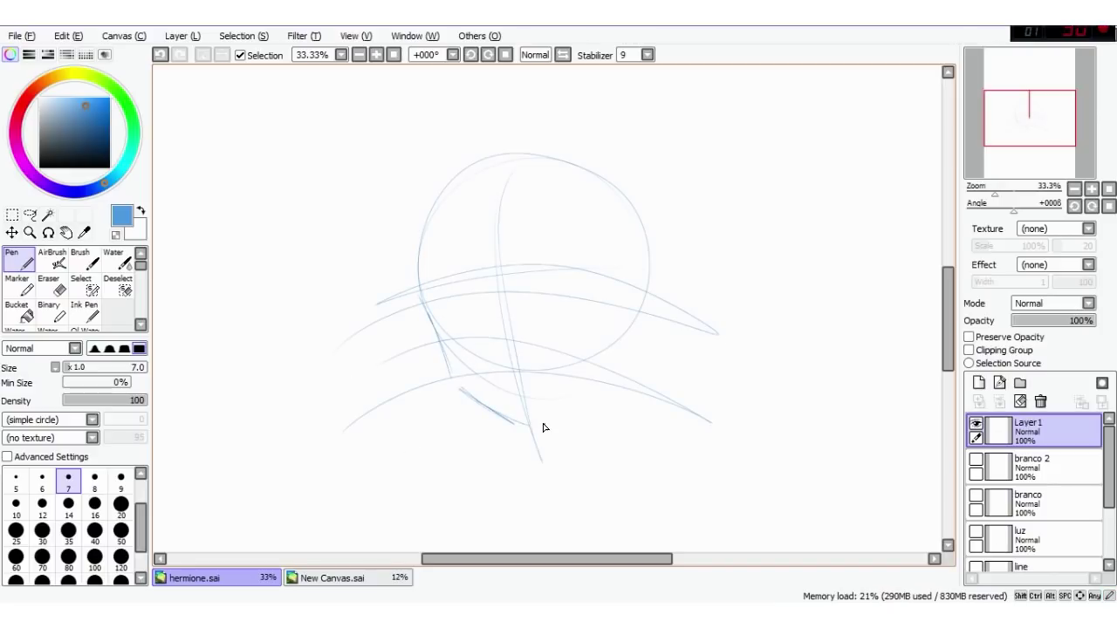
pyautogui.moveTo(639, 288)
pyautogui.mouseDown()
pyautogui.moveTo(599, 401)
pyautogui.moveTo(521, 424)
pyautogui.mouseUp()
pyautogui.moveTo(407, 324); pyautogui.dragTo(443, 384)
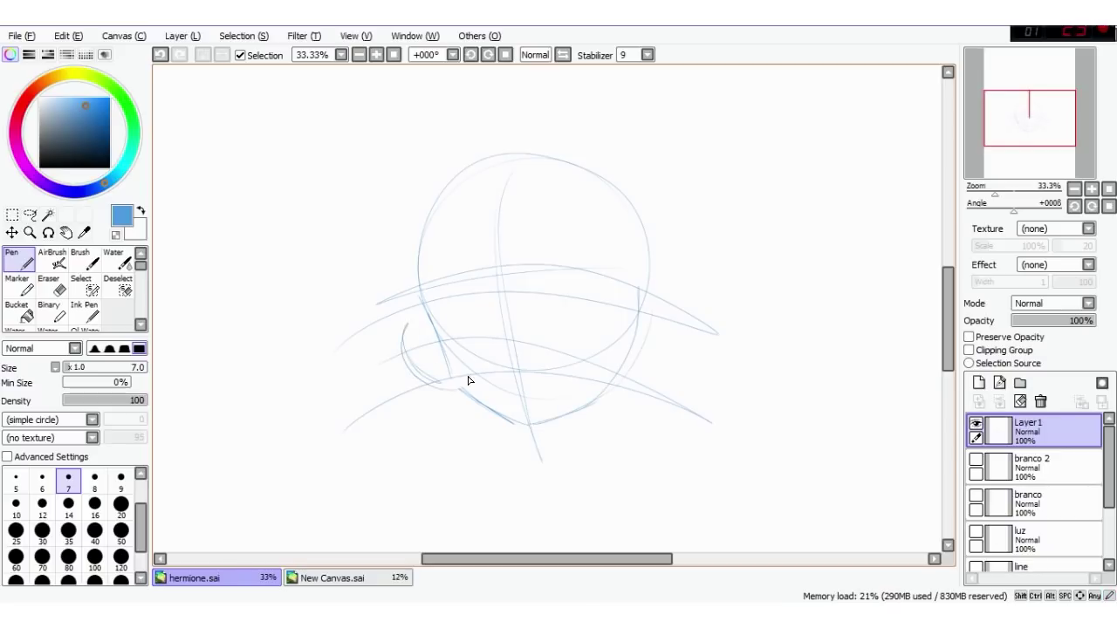
pyautogui.moveTo(624, 386)
pyautogui.mouseDown()
pyautogui.moveTo(684, 376)
pyautogui.moveTo(653, 310)
pyautogui.moveTo(651, 396)
pyautogui.moveTo(631, 317)
pyautogui.mouseUp()
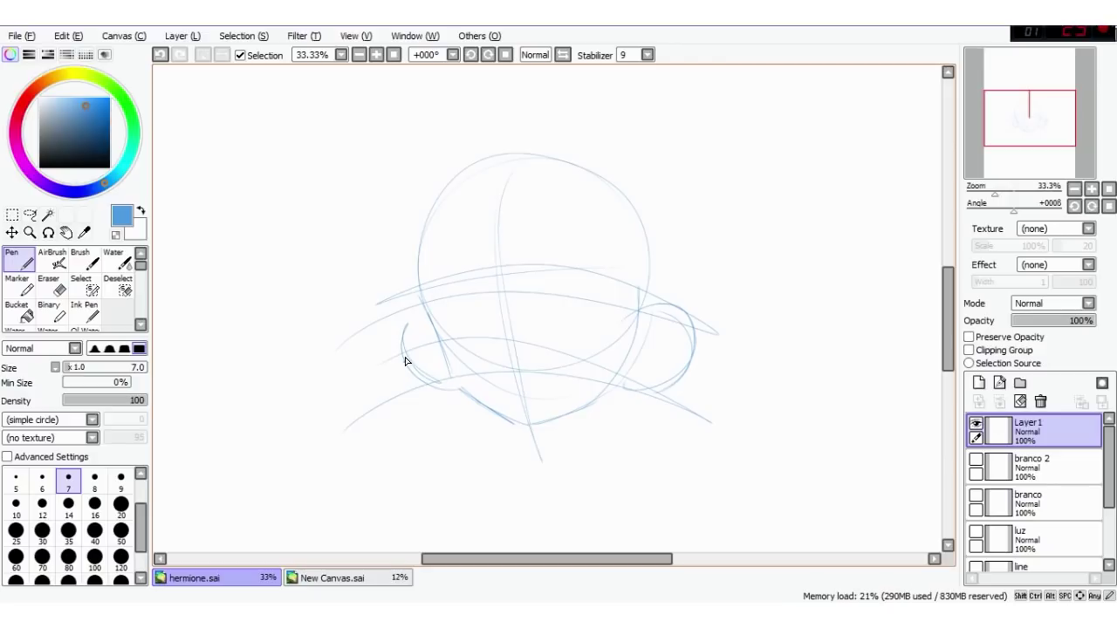
# Step: Sketch the small curved nose and the outline of the left eye along the face guides
pyautogui.scroll(1, 538, 359)
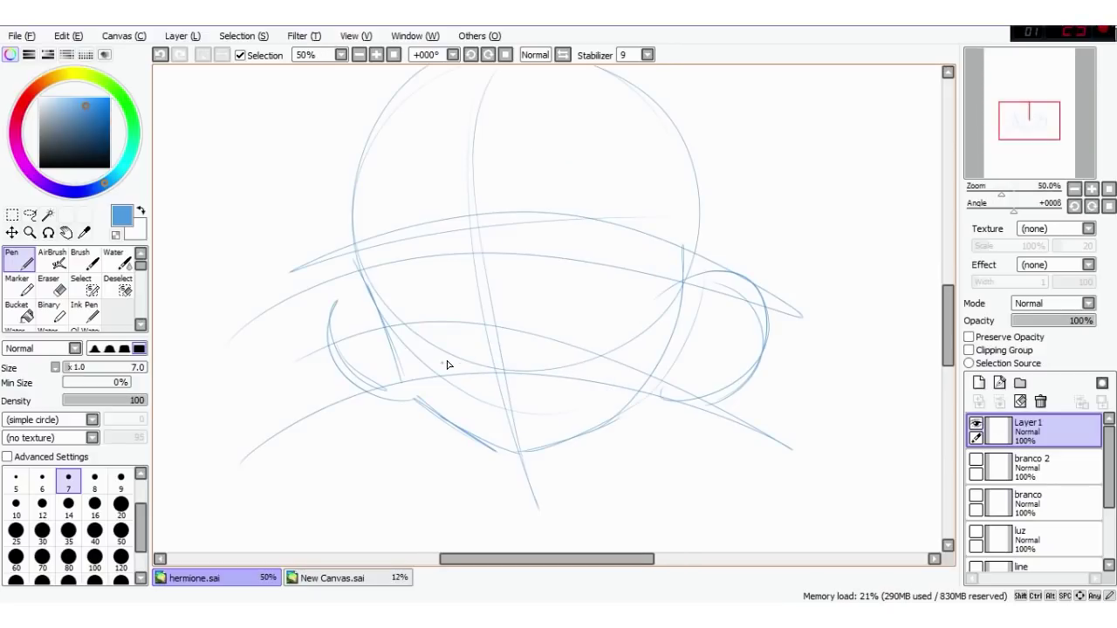
pyautogui.moveTo(464, 360); pyautogui.dragTo(512, 357)
pyautogui.moveTo(443, 282)
pyautogui.mouseDown()
pyautogui.moveTo(415, 352)
pyautogui.moveTo(439, 353)
pyautogui.moveTo(409, 275)
pyautogui.moveTo(445, 287)
pyautogui.moveTo(444, 322)
pyautogui.mouseUp()
pyautogui.moveTo(537, 284)
pyautogui.mouseDown()
pyautogui.moveTo(566, 258)
pyautogui.moveTo(640, 281)
pyautogui.mouseUp()
pyautogui.moveTo(604, 255)
pyautogui.mouseDown()
pyautogui.moveTo(536, 320)
pyautogui.moveTo(587, 346)
pyautogui.mouseUp()
pyautogui.moveTo(624, 307); pyautogui.dragTo(557, 341)
pyautogui.moveTo(610, 276); pyautogui.dragTo(570, 337)
pyautogui.hotkey('ctrl', 'z')
pyautogui.hotkey('ctrl', 'z')
pyautogui.hotkey('ctrl', 'z')
pyautogui.hotkey('ctrl', 'z')
pyautogui.hotkey('ctrl', 'z')
pyautogui.hotkey('ctrl', 'z')
pyautogui.hotkey('ctrl', 'z')
# Step: Sketch the left eye's oval pupil and a large round right eye with its own oval pupil
pyautogui.moveTo(441, 321); pyautogui.dragTo(437, 305)
pyautogui.moveTo(607, 257)
pyautogui.mouseDown()
pyautogui.moveTo(580, 251)
pyautogui.moveTo(576, 336)
pyautogui.moveTo(571, 234)
pyautogui.mouseUp()
pyautogui.moveTo(531, 280)
pyautogui.mouseDown()
pyautogui.moveTo(623, 305)
pyautogui.moveTo(578, 307)
pyautogui.moveTo(586, 279)
pyautogui.mouseUp()
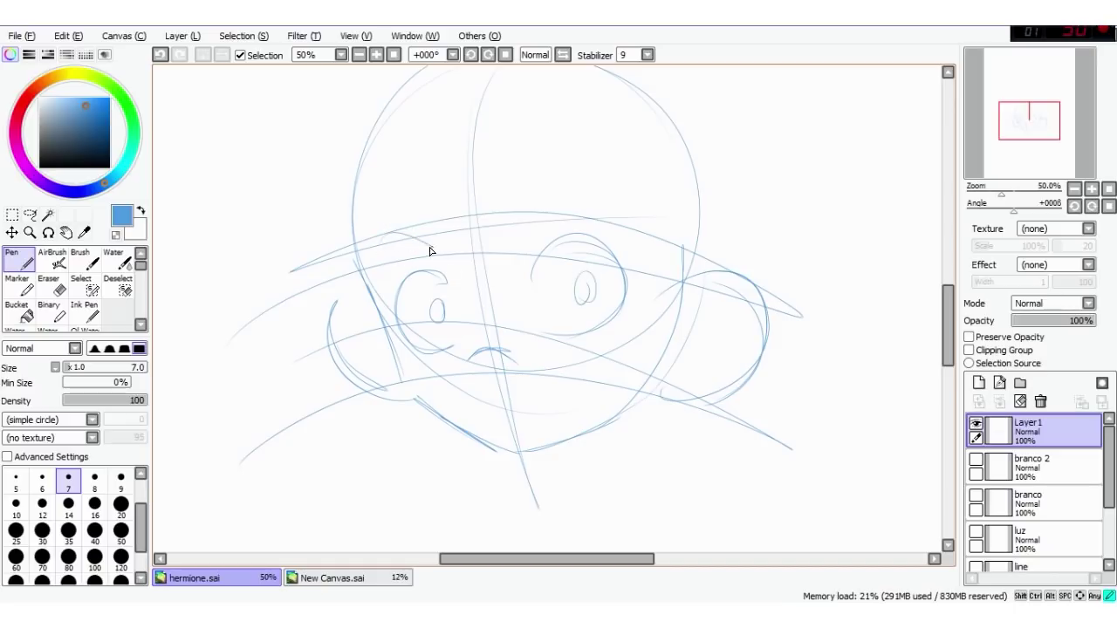
# Step: Add the facial details: raised eyebrows, a smiling mouth and a lightning-bolt scar on the forehead
pyautogui.moveTo(524, 229)
pyautogui.mouseDown()
pyautogui.moveTo(563, 181)
pyautogui.moveTo(621, 194)
pyautogui.mouseUp()
pyautogui.moveTo(520, 242)
pyautogui.mouseDown()
pyautogui.moveTo(526, 204)
pyautogui.moveTo(609, 207)
pyautogui.mouseUp()
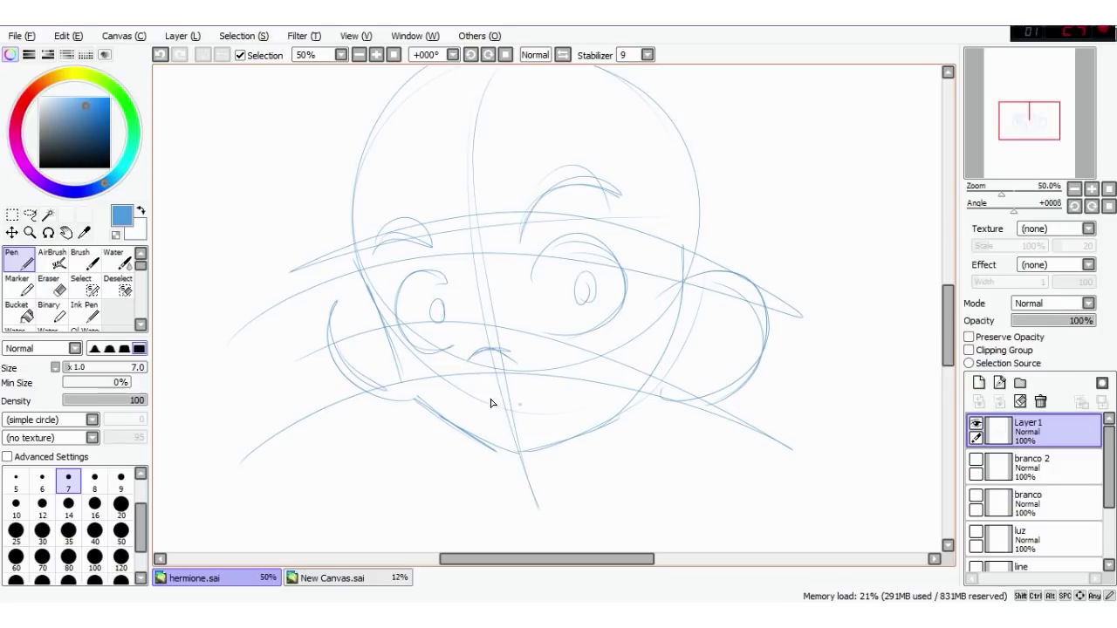
pyautogui.moveTo(451, 398); pyautogui.dragTo(570, 388)
pyautogui.moveTo(523, 122)
pyautogui.mouseDown()
pyautogui.moveTo(498, 179)
pyautogui.moveTo(526, 162)
pyautogui.moveTo(508, 220)
pyautogui.mouseUp()
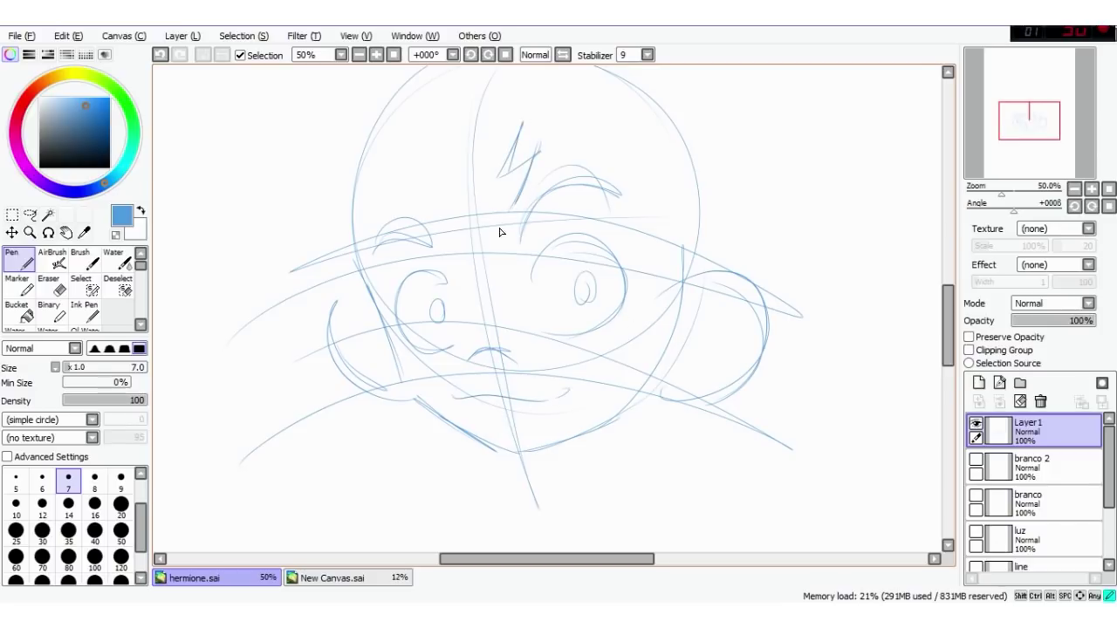
# Step: Sketch round glasses around both eyes, with a bridge over the nose and temples reaching the ears
pyautogui.moveTo(397, 392)
pyautogui.mouseDown()
pyautogui.moveTo(427, 254)
pyautogui.moveTo(420, 367)
pyautogui.moveTo(351, 253)
pyautogui.moveTo(468, 349)
pyautogui.moveTo(348, 296)
pyautogui.moveTo(471, 323)
pyautogui.moveTo(357, 345)
pyautogui.moveTo(541, 316)
pyautogui.mouseUp()
pyautogui.moveTo(452, 338)
pyautogui.mouseDown()
pyautogui.moveTo(513, 335)
pyautogui.moveTo(454, 357)
pyautogui.moveTo(529, 352)
pyautogui.mouseUp()
pyautogui.moveTo(499, 279)
pyautogui.mouseDown()
pyautogui.moveTo(498, 319)
pyautogui.moveTo(536, 349)
pyautogui.moveTo(660, 291)
pyautogui.moveTo(698, 295)
pyautogui.moveTo(672, 281)
pyautogui.mouseUp()
pyautogui.moveTo(339, 339); pyautogui.dragTo(330, 366)
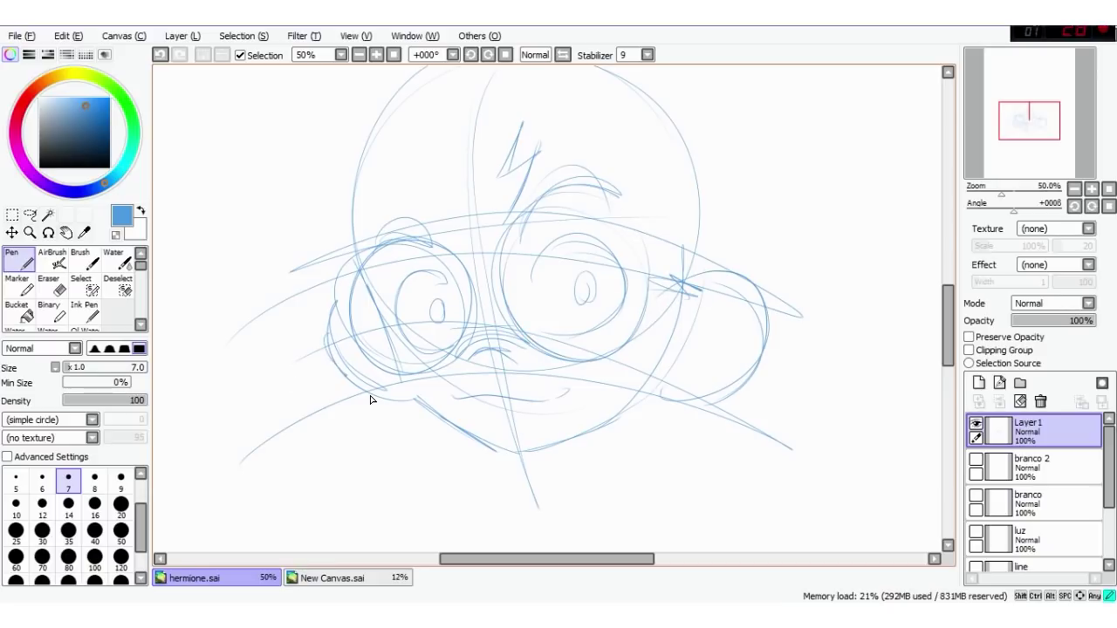
# Step: Sketch the neck below the chin and a thick scarf wrapped around it
pyautogui.moveTo(515, 463); pyautogui.dragTo(516, 499)
pyautogui.moveTo(611, 417)
pyautogui.mouseDown()
pyautogui.moveTo(599, 492)
pyautogui.moveTo(489, 537)
pyautogui.mouseUp()
pyautogui.moveTo(520, 482); pyautogui.dragTo(544, 424)
pyautogui.moveTo(648, 397)
pyautogui.mouseDown()
pyautogui.moveTo(475, 403)
pyautogui.moveTo(463, 466)
pyautogui.moveTo(555, 525)
pyautogui.moveTo(584, 521)
pyautogui.moveTo(475, 505)
pyautogui.mouseUp()
pyautogui.moveTo(471, 422)
pyautogui.mouseDown()
pyautogui.moveTo(514, 466)
pyautogui.moveTo(466, 462)
pyautogui.moveTo(473, 479)
pyautogui.moveTo(449, 512)
pyautogui.moveTo(634, 516)
pyautogui.moveTo(701, 474)
pyautogui.moveTo(707, 427)
pyautogui.mouseUp()
pyautogui.moveTo(626, 366)
pyautogui.mouseDown()
pyautogui.moveTo(699, 409)
pyautogui.moveTo(628, 455)
pyautogui.mouseUp()
pyautogui.moveTo(689, 420); pyautogui.dragTo(667, 485)
# Step: Sketch the shoulders on both sides of the scarf, and extend the scarf and upper body downward
pyautogui.moveTo(494, 448); pyautogui.dragTo(363, 494)
pyautogui.moveTo(687, 507); pyautogui.dragTo(604, 412)
pyautogui.moveTo(606, 335)
pyautogui.mouseDown()
pyautogui.moveTo(711, 404)
pyautogui.moveTo(707, 427)
pyautogui.mouseUp()
pyautogui.moveTo(478, 428); pyautogui.dragTo(446, 520)
pyautogui.moveTo(615, 391); pyautogui.dragTo(626, 520)
pyautogui.moveTo(457, 262); pyautogui.dragTo(519, 360)
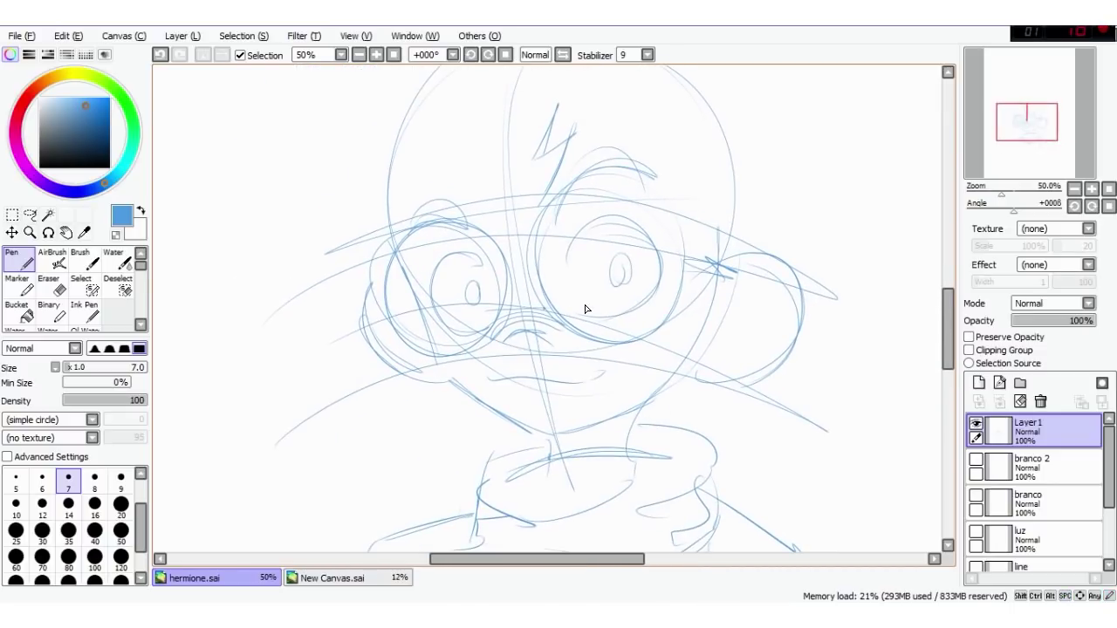
pyautogui.scroll(-1, 586, 305)
pyautogui.moveTo(518, 436)
pyautogui.mouseDown()
pyautogui.moveTo(436, 488)
pyautogui.moveTo(420, 521)
pyautogui.mouseUp()
pyautogui.moveTo(679, 434); pyautogui.dragTo(742, 499)
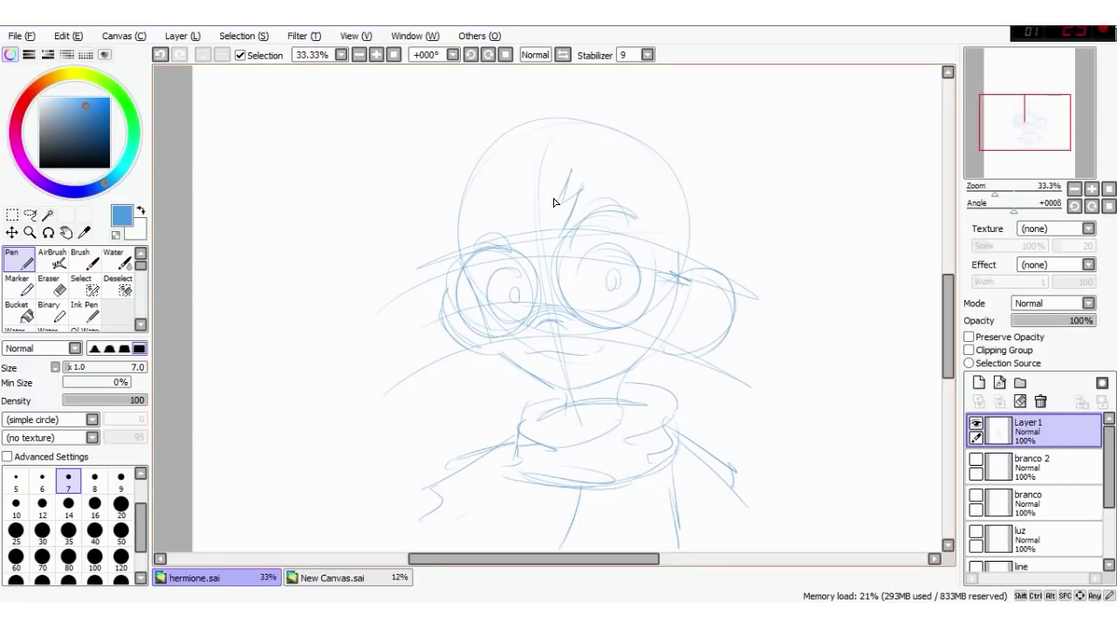
# Step: Sketch a spiky fringe across the forehead, with locks falling along both sides of the face
pyautogui.moveTo(542, 173); pyautogui.dragTo(524, 214)
pyautogui.moveTo(536, 175); pyautogui.dragTo(485, 232)
pyautogui.moveTo(498, 192)
pyautogui.mouseDown()
pyautogui.moveTo(479, 262)
pyautogui.moveTo(443, 293)
pyautogui.mouseUp()
pyautogui.moveTo(572, 171)
pyautogui.mouseDown()
pyautogui.moveTo(604, 206)
pyautogui.moveTo(660, 234)
pyautogui.mouseUp()
pyautogui.moveTo(631, 199); pyautogui.dragTo(707, 262)
pyautogui.moveTo(658, 220)
pyautogui.mouseDown()
pyautogui.moveTo(698, 254)
pyautogui.moveTo(673, 312)
pyautogui.mouseUp()
# Step: Sketch the spiky outer contour of the hair over the top and sides of the head
pyautogui.moveTo(546, 90); pyautogui.dragTo(509, 112)
pyautogui.moveTo(478, 140); pyautogui.dragTo(399, 229)
pyautogui.moveTo(623, 88)
pyautogui.mouseDown()
pyautogui.moveTo(571, 113)
pyautogui.moveTo(677, 96)
pyautogui.mouseUp()
pyautogui.moveTo(677, 96)
pyautogui.mouseDown()
pyautogui.moveTo(640, 114)
pyautogui.moveTo(729, 197)
pyautogui.moveTo(740, 232)
pyautogui.moveTo(692, 206)
pyautogui.mouseUp()
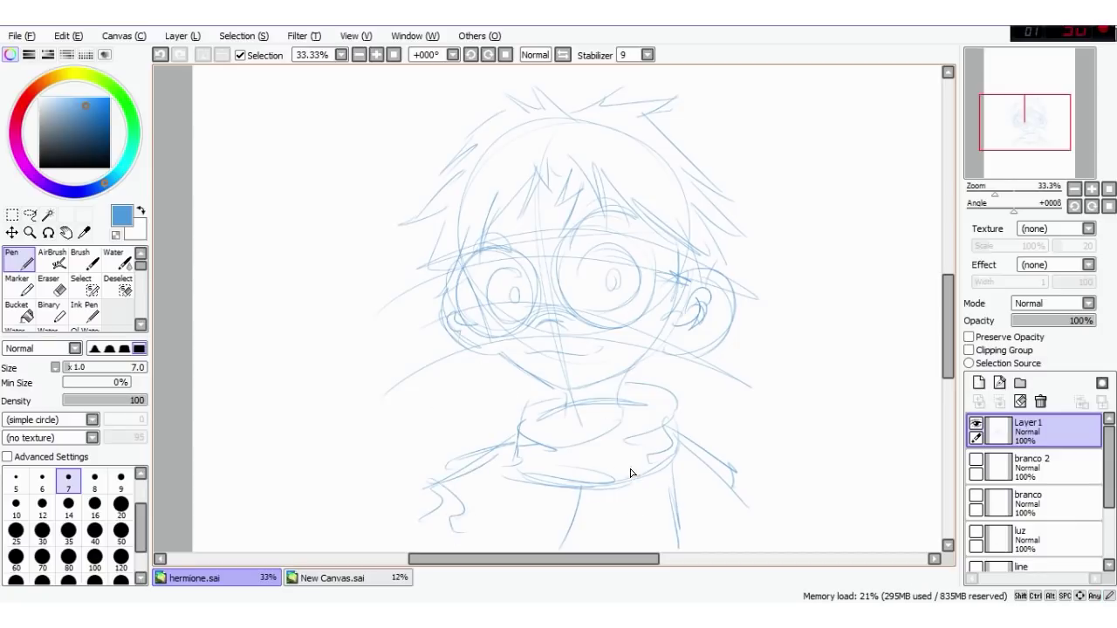
# Step: Add curved stripes across the hanging end of the scarf
pyautogui.moveTo(671, 501); pyautogui.dragTo(569, 512)
pyautogui.moveTo(672, 508)
pyautogui.mouseDown()
pyautogui.moveTo(604, 526)
pyautogui.moveTo(543, 518)
pyautogui.mouseUp()
pyautogui.click(573, 504)
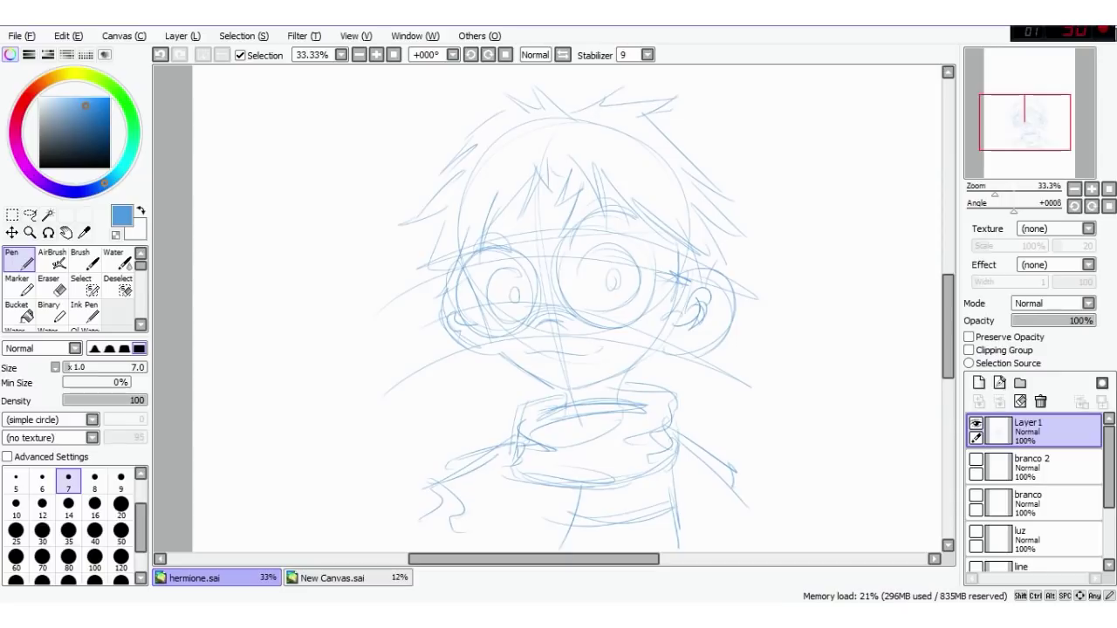
# Step: Add a new layer above the sketch and prepare the Brush for inking in black with Stabilizer S-7
pyautogui.scroll(1, 686, 389)
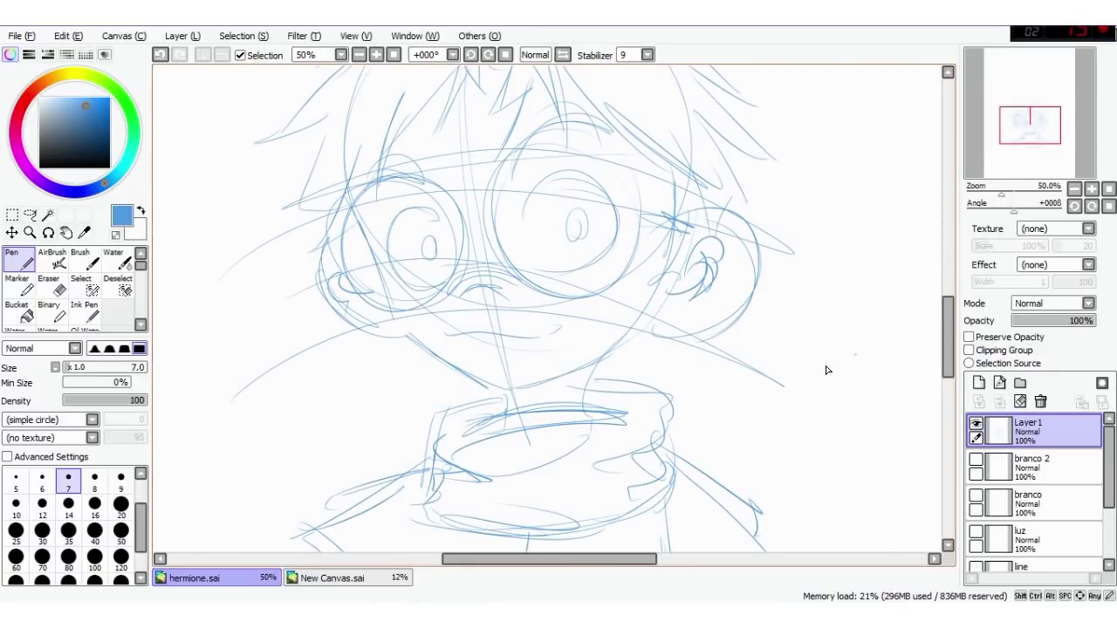
pyautogui.moveTo(358, 273); pyautogui.dragTo(381, 312)
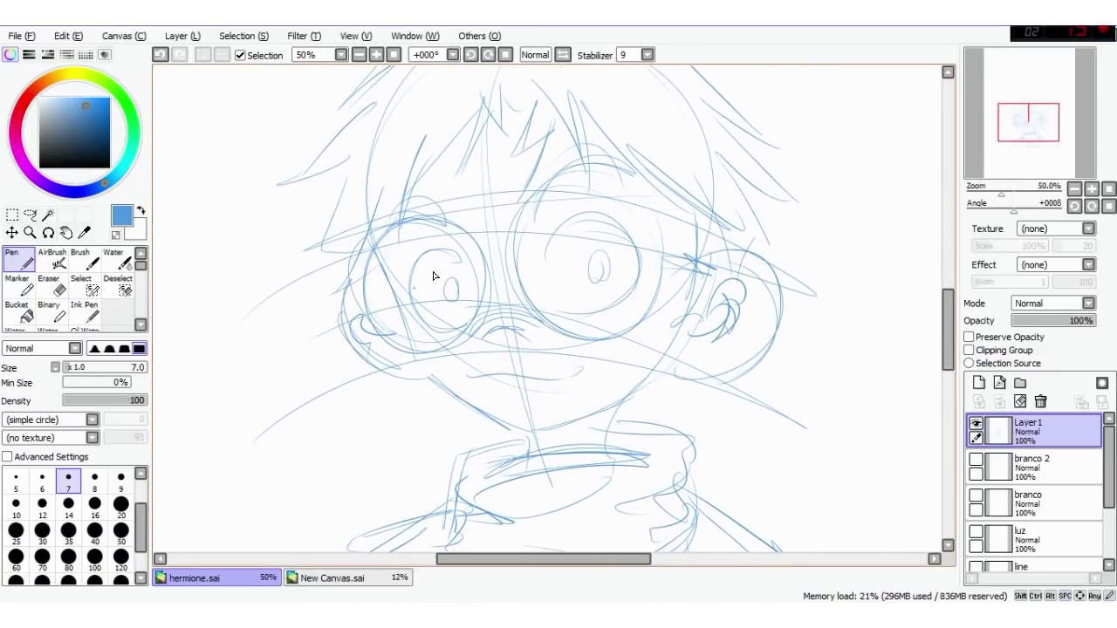
pyautogui.click(981, 381)
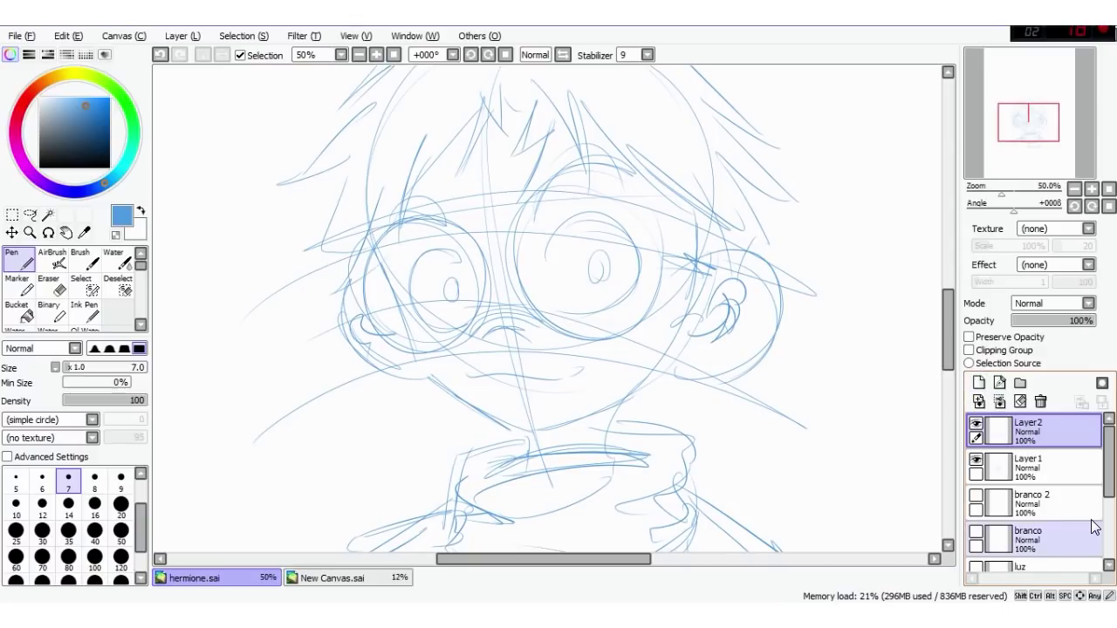
pyautogui.click(82, 260)
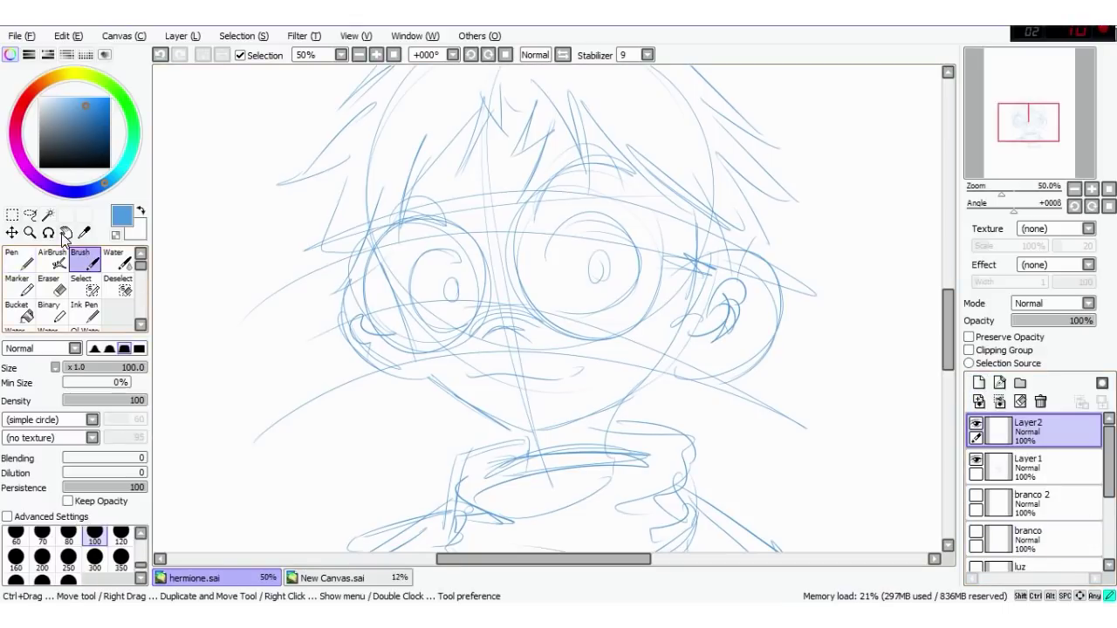
pyautogui.click(70, 154)
pyautogui.moveTo(70, 154); pyautogui.dragTo(40, 167)
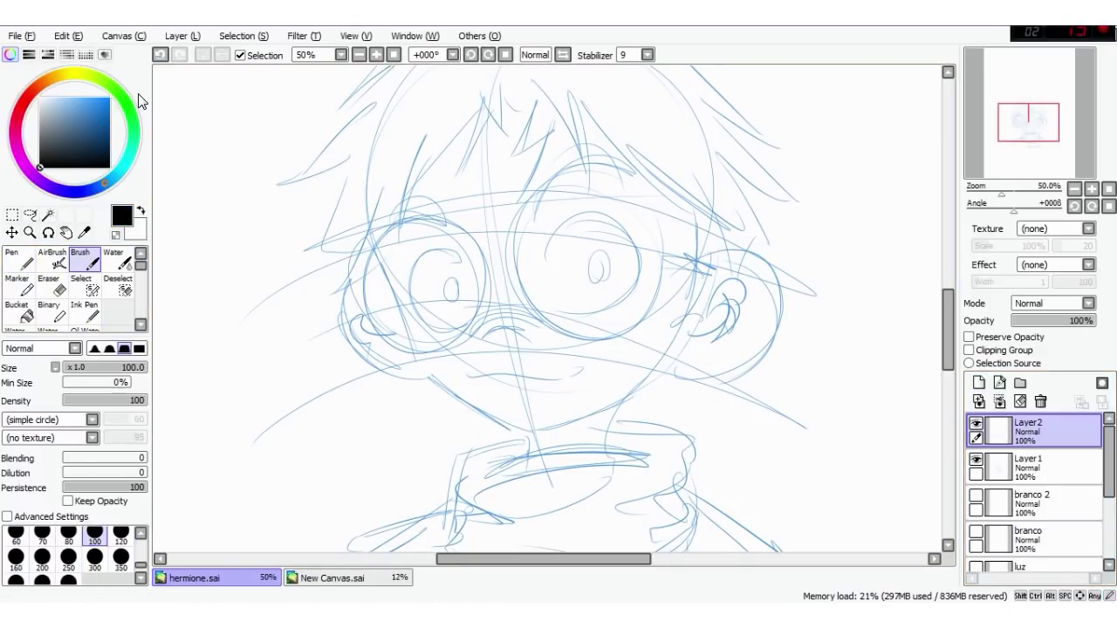
pyautogui.click(628, 55)
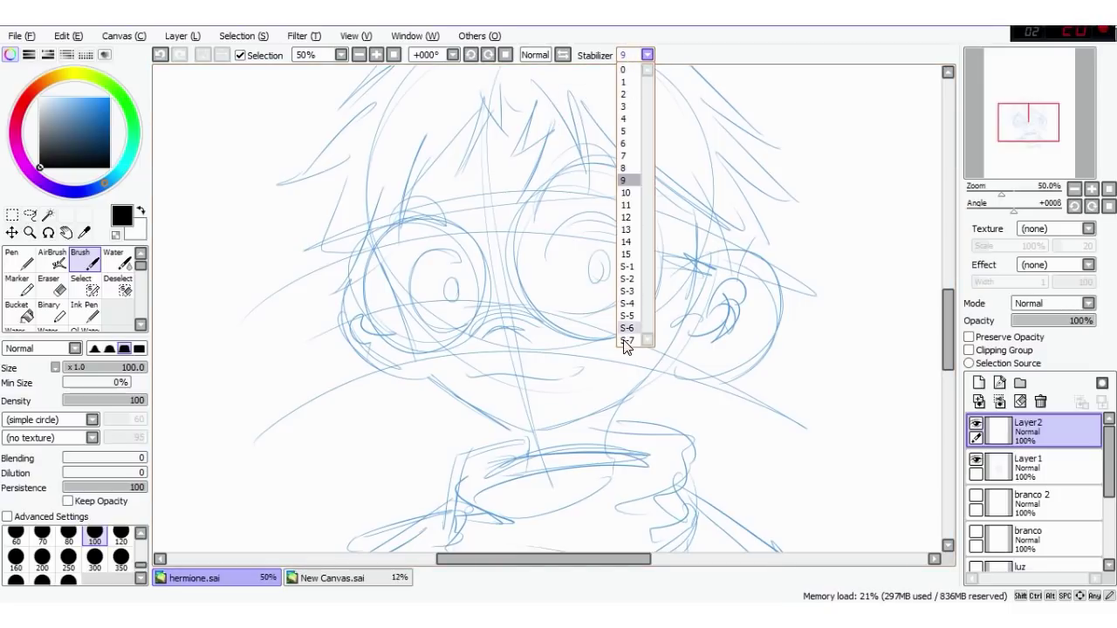
pyautogui.click(626, 340)
# Step: Reduce the Brush size to 30 at 75% zoom, and try an ink stroke around the mouth before undoing it
pyautogui.scroll(1, 502, 180)
pyautogui.press('[')
pyautogui.press('[')
pyautogui.press('[')
pyautogui.press('[')
pyautogui.press('[')
pyautogui.press('[')
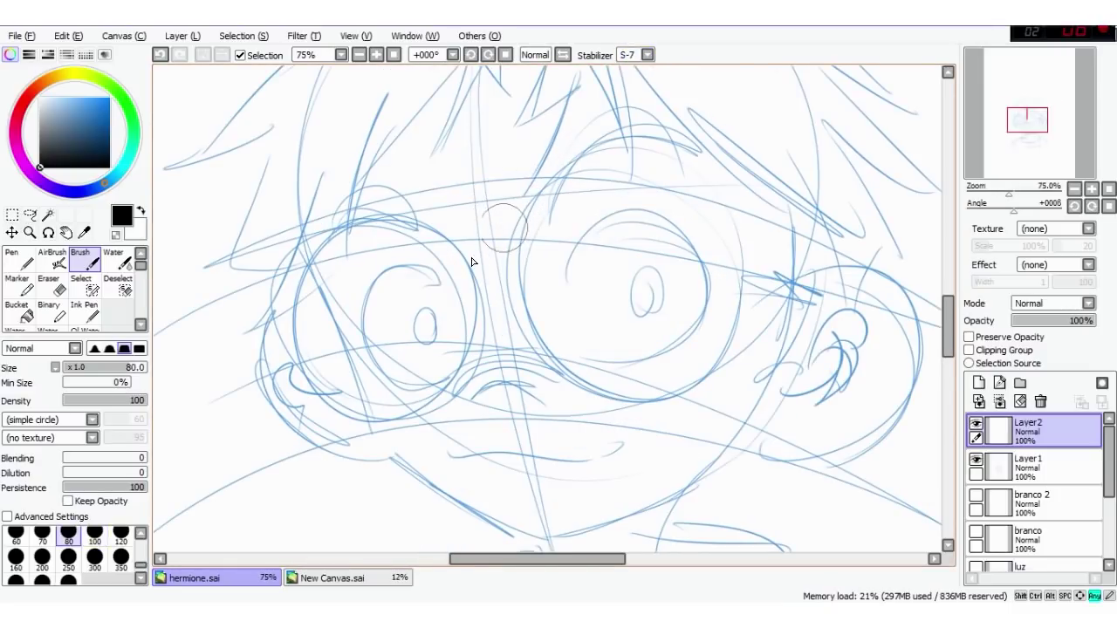
pyautogui.moveTo(632, 428)
pyautogui.mouseDown()
pyautogui.moveTo(418, 458)
pyautogui.moveTo(429, 493)
pyautogui.mouseUp()
pyautogui.hotkey('ctrl', 'z')
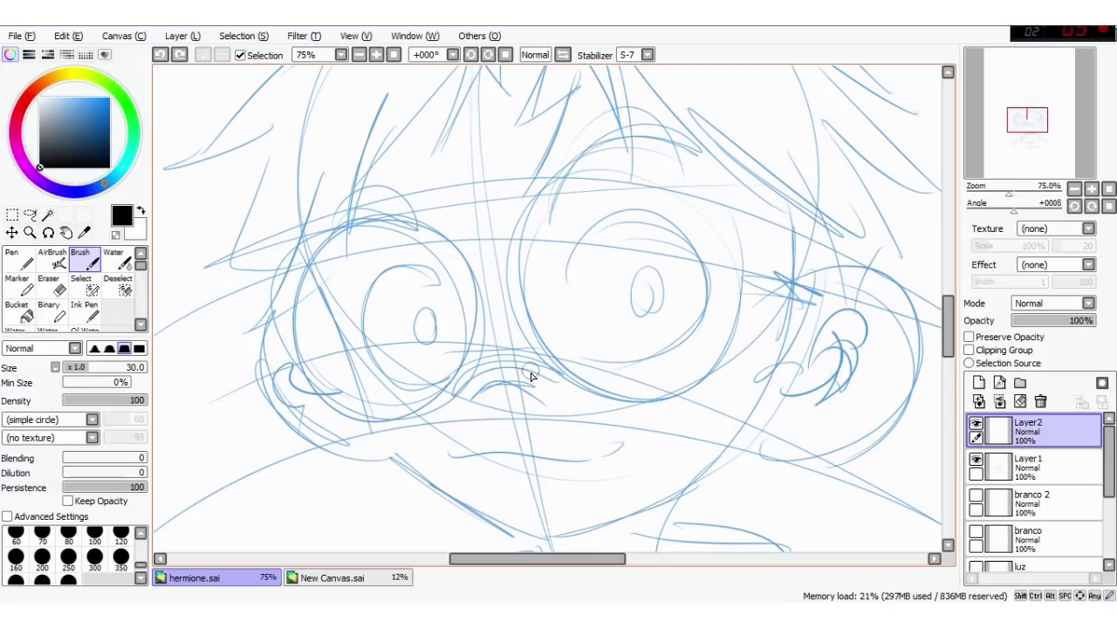
# Step: Ink the curved nose over the sketch, redoing the stroke with the Brush at size 25
pyautogui.moveTo(535, 382); pyautogui.dragTo(480, 387)
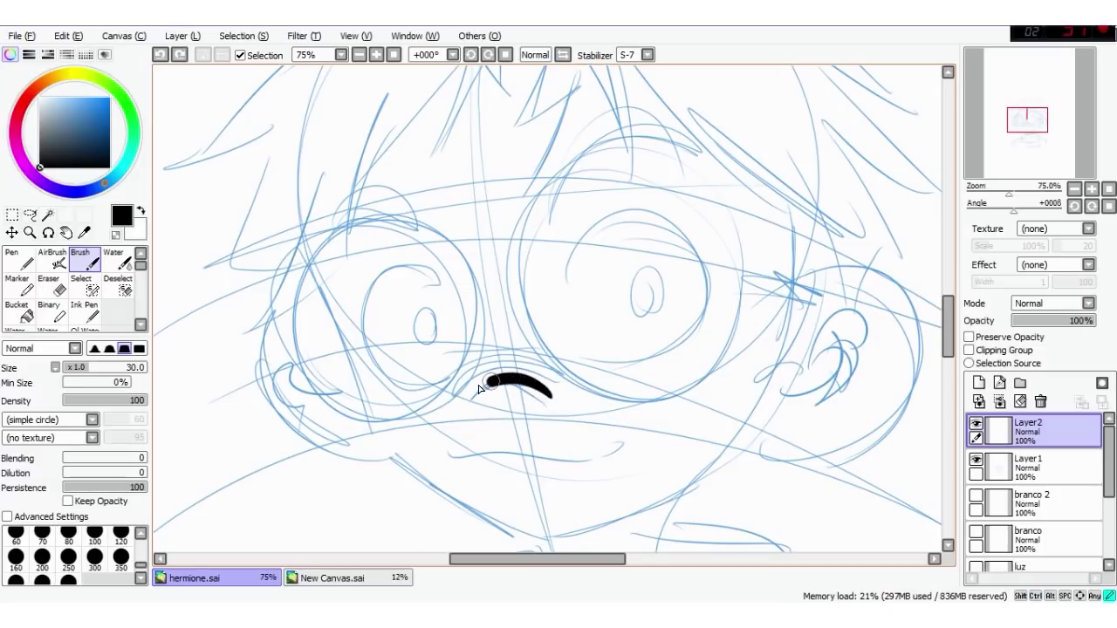
pyautogui.press('[')
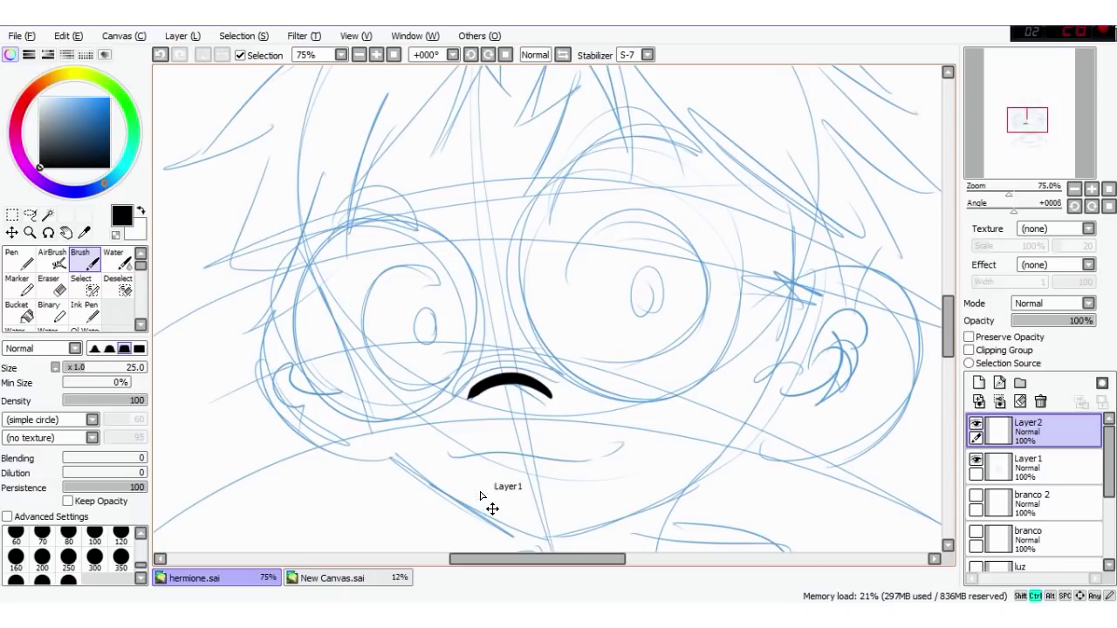
pyautogui.hotkey('ctrl', 'z')
pyautogui.moveTo(539, 376)
pyautogui.mouseDown()
pyautogui.moveTo(512, 370)
pyautogui.moveTo(455, 401)
pyautogui.mouseUp()
# Step: Ink the smiling mouth and the curved outlines of both eyes over the sketch
pyautogui.moveTo(437, 451)
pyautogui.mouseDown()
pyautogui.moveTo(537, 452)
pyautogui.moveTo(634, 464)
pyautogui.moveTo(650, 457)
pyautogui.moveTo(639, 422)
pyautogui.mouseUp()
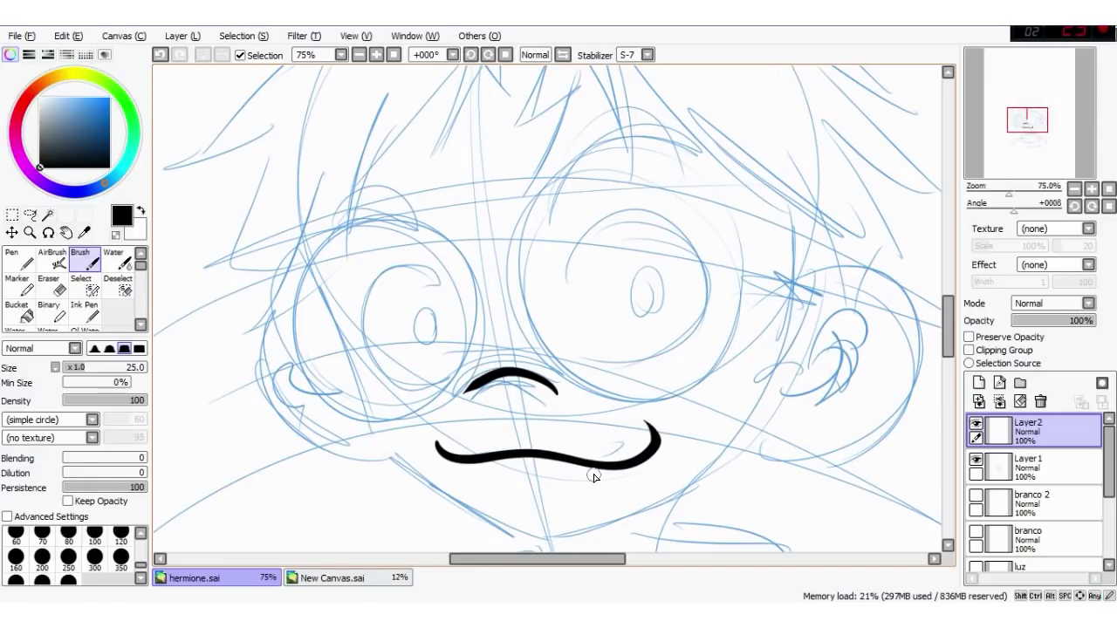
pyautogui.moveTo(431, 273)
pyautogui.mouseDown()
pyautogui.moveTo(365, 276)
pyautogui.moveTo(347, 320)
pyautogui.moveTo(370, 386)
pyautogui.moveTo(395, 397)
pyautogui.moveTo(443, 385)
pyautogui.mouseUp()
pyautogui.moveTo(567, 279)
pyautogui.mouseDown()
pyautogui.moveTo(638, 212)
pyautogui.moveTo(710, 269)
pyautogui.moveTo(688, 329)
pyautogui.moveTo(633, 366)
pyautogui.moveTo(564, 349)
pyautogui.mouseUp()
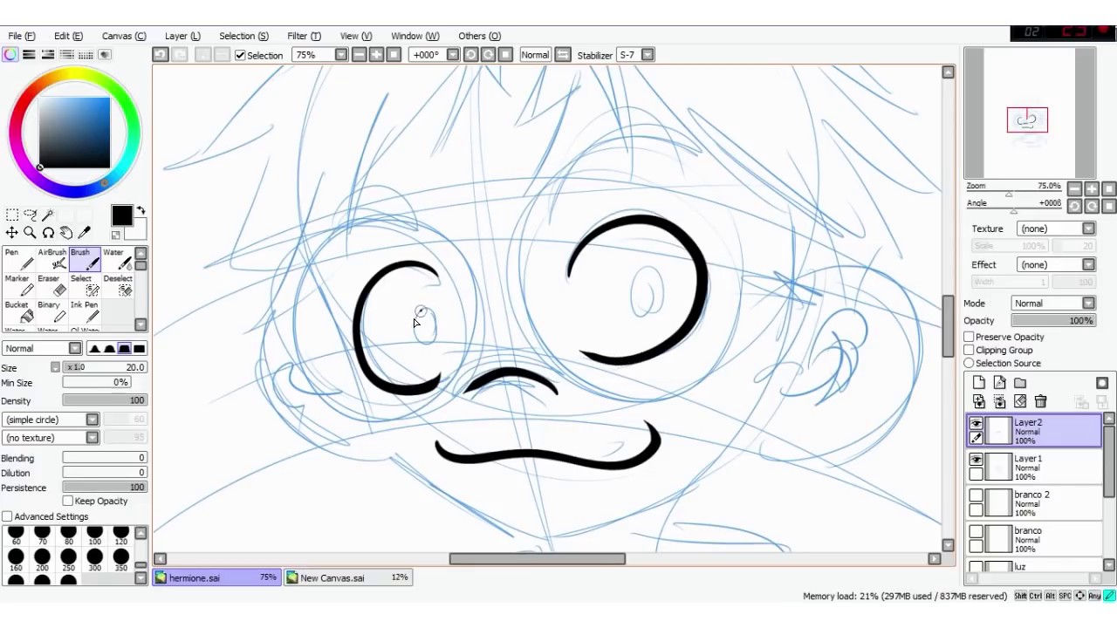
# Step: Ink the solid pupils in both eyes, and the thick glasses bridge over the nose with the Brush at size 40
pyautogui.moveTo(418, 339); pyautogui.dragTo(415, 326)
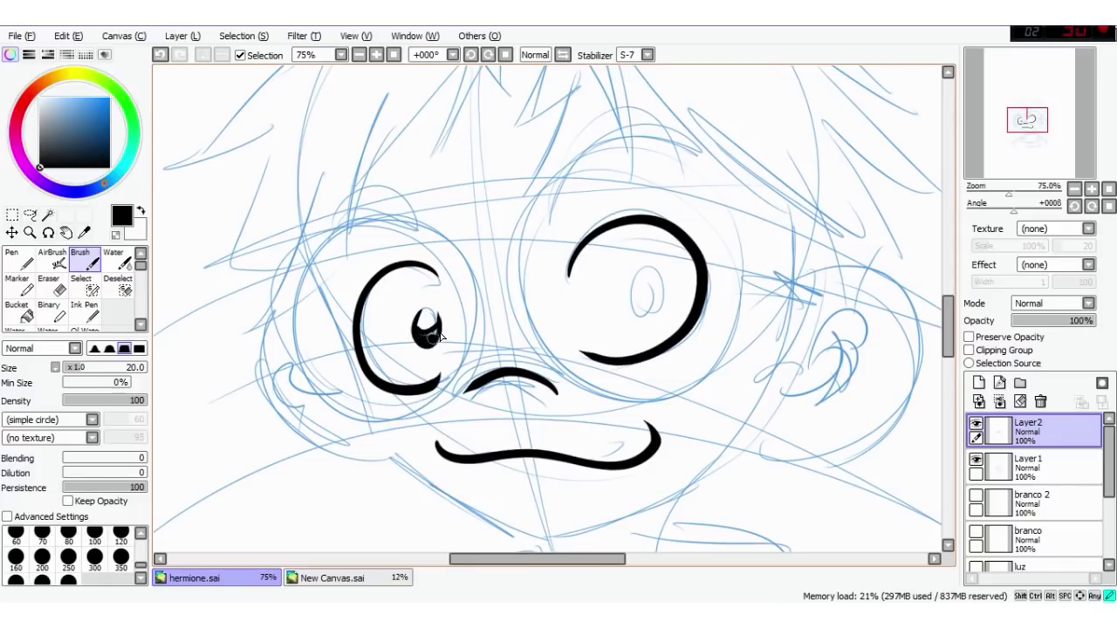
pyautogui.moveTo(661, 301)
pyautogui.mouseDown()
pyautogui.moveTo(657, 261)
pyautogui.moveTo(631, 292)
pyautogui.moveTo(644, 304)
pyautogui.mouseUp()
pyautogui.press(']')
pyautogui.press(']')
pyautogui.press(']')
pyautogui.press(']')
pyautogui.moveTo(565, 378)
pyautogui.mouseDown()
pyautogui.moveTo(529, 358)
pyautogui.moveTo(486, 356)
pyautogui.moveTo(449, 389)
pyautogui.moveTo(492, 347)
pyautogui.moveTo(554, 368)
pyautogui.moveTo(498, 346)
pyautogui.moveTo(462, 377)
pyautogui.mouseUp()
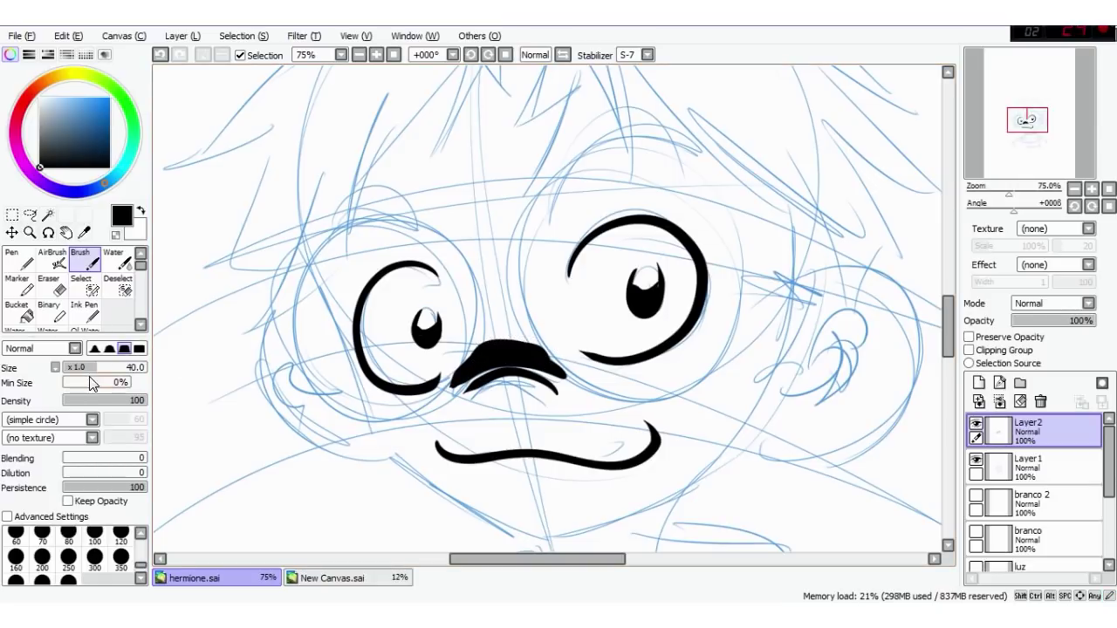
# Step: Raise the Brush Min Size to 83% and ink thick round glasses frames around both eyes, redoing the right-hand frame
pyautogui.moveTo(94, 385); pyautogui.dragTo(137, 389)
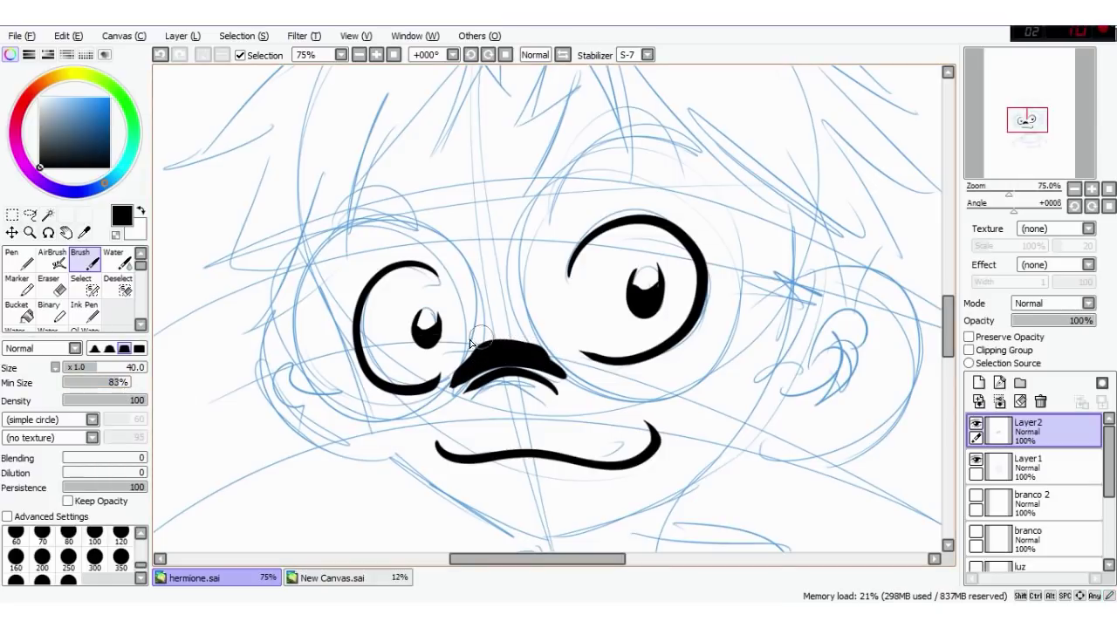
pyautogui.moveTo(432, 383)
pyautogui.mouseDown()
pyautogui.moveTo(477, 345)
pyautogui.moveTo(467, 251)
pyautogui.moveTo(426, 223)
pyautogui.moveTo(372, 220)
pyautogui.moveTo(325, 233)
pyautogui.moveTo(291, 266)
pyautogui.moveTo(281, 353)
pyautogui.moveTo(297, 380)
pyautogui.moveTo(353, 414)
pyautogui.moveTo(394, 419)
pyautogui.moveTo(457, 384)
pyautogui.mouseUp()
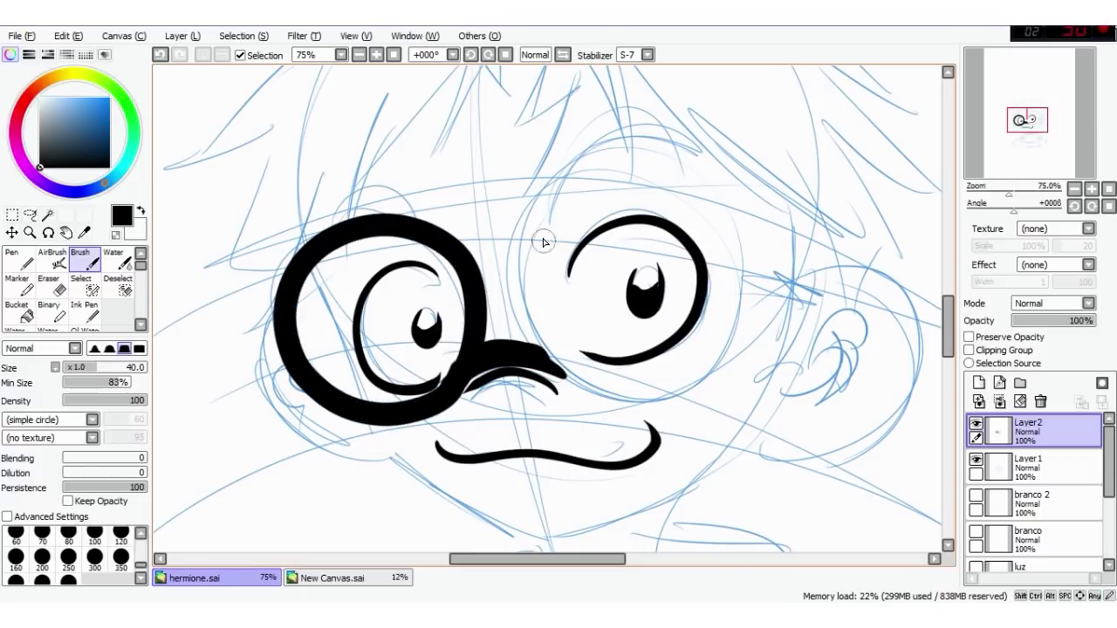
pyautogui.moveTo(545, 208)
pyautogui.mouseDown()
pyautogui.moveTo(530, 353)
pyautogui.moveTo(574, 394)
pyautogui.moveTo(636, 413)
pyautogui.moveTo(720, 393)
pyautogui.moveTo(757, 349)
pyautogui.moveTo(751, 274)
pyautogui.mouseUp()
pyautogui.moveTo(740, 201)
pyautogui.mouseDown()
pyautogui.moveTo(629, 161)
pyautogui.moveTo(541, 179)
pyautogui.moveTo(523, 266)
pyautogui.mouseUp()
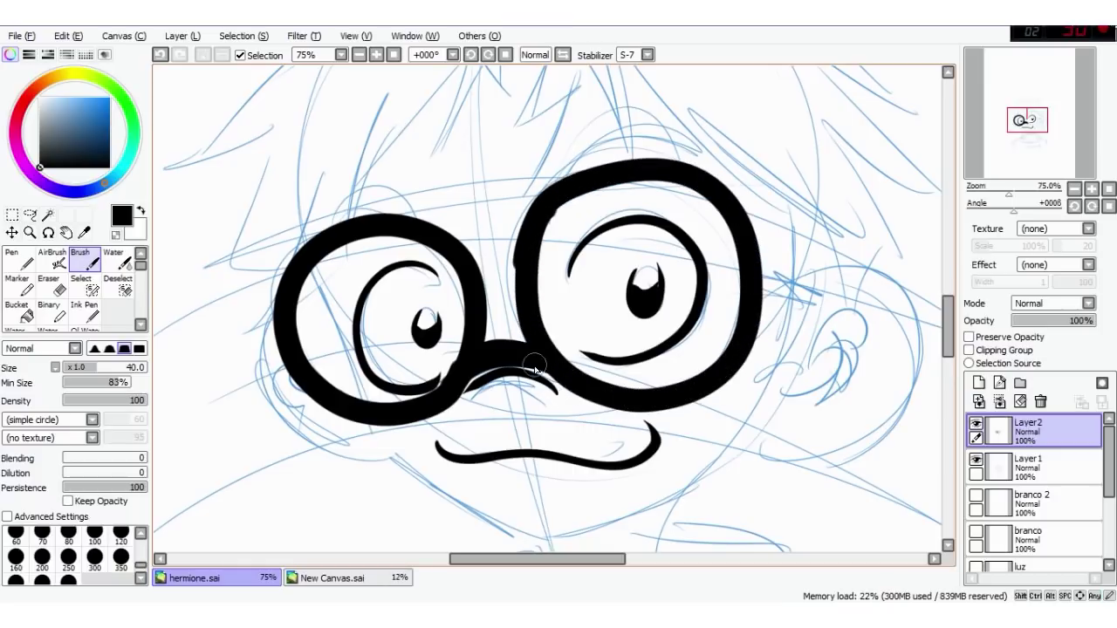
pyautogui.hotkey('ctrl', 'z')
pyautogui.moveTo(540, 207); pyautogui.dragTo(524, 295)
pyautogui.moveTo(534, 358)
pyautogui.mouseDown()
pyautogui.moveTo(606, 402)
pyautogui.moveTo(704, 382)
pyautogui.moveTo(743, 306)
pyautogui.moveTo(741, 248)
pyautogui.moveTo(725, 196)
pyautogui.moveTo(683, 157)
pyautogui.moveTo(641, 146)
pyautogui.moveTo(569, 170)
pyautogui.moveTo(540, 202)
pyautogui.moveTo(531, 260)
pyautogui.mouseUp()
# Step: Set the Brush to size 30 with a Min Size of 0%
pyautogui.press('[')
pyautogui.press('[')
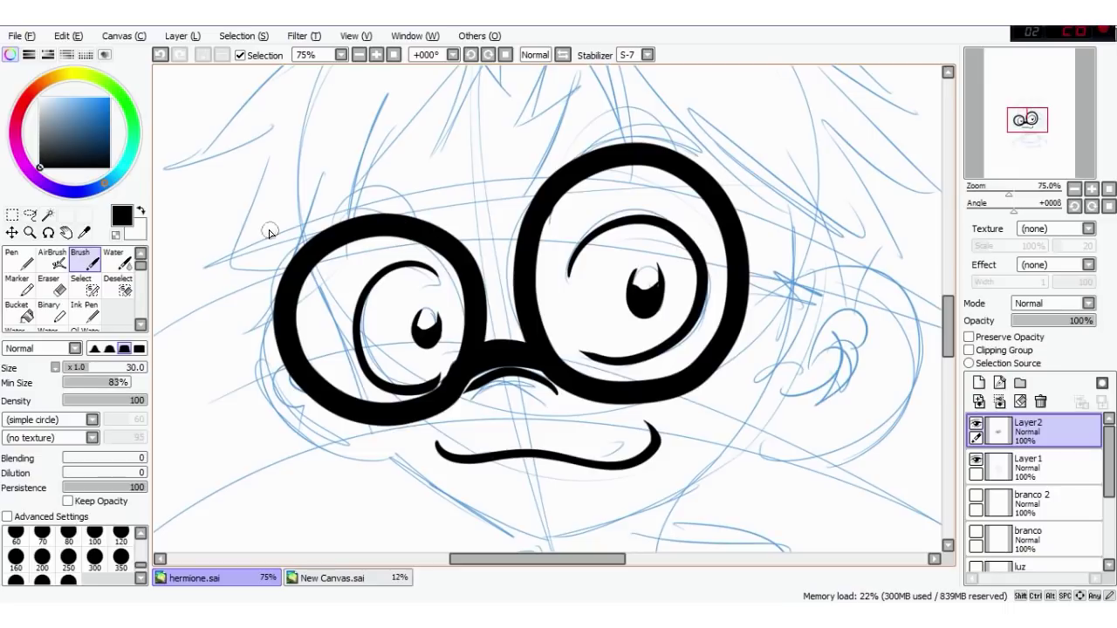
pyautogui.moveTo(117, 386); pyautogui.dragTo(63, 384)
# Step: Try to ink the eyebrow above the left-hand lens with the Brush at size 50
pyautogui.press(']')
pyautogui.press(']')
pyautogui.press(']')
pyautogui.press(']')
pyautogui.press(']')
pyautogui.press(']')
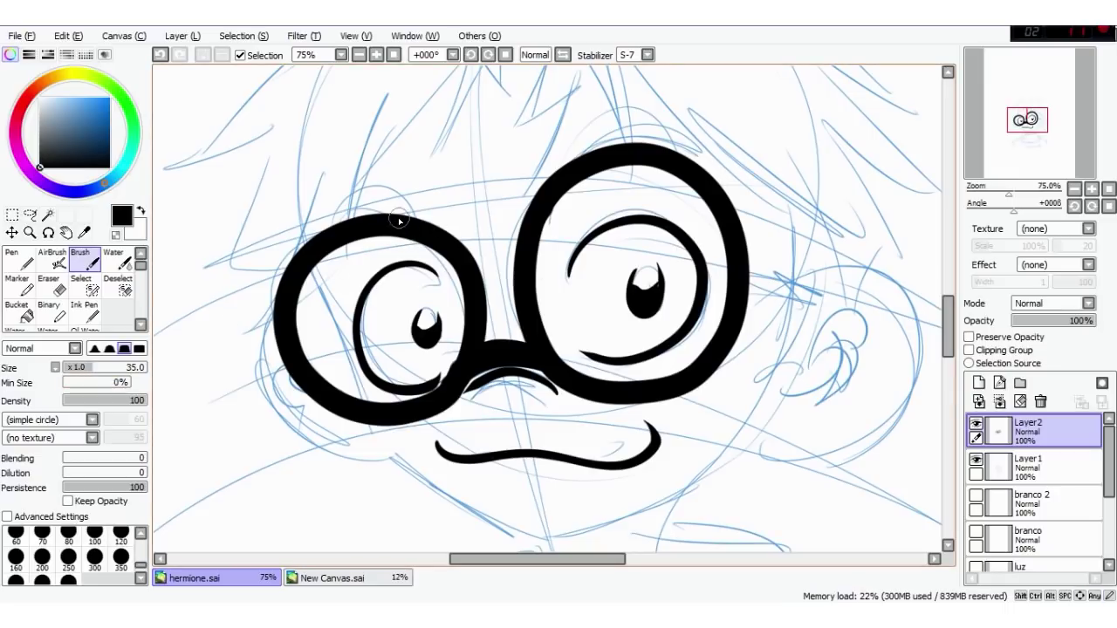
pyautogui.moveTo(414, 235)
pyautogui.mouseDown()
pyautogui.moveTo(380, 185)
pyautogui.moveTo(333, 186)
pyautogui.moveTo(314, 216)
pyautogui.mouseUp()
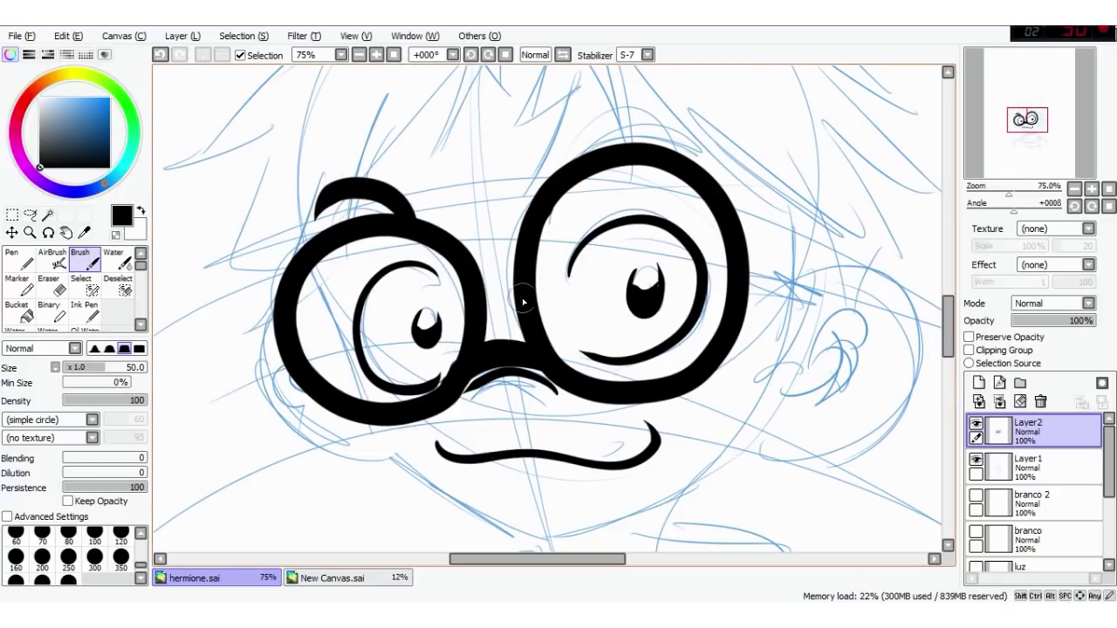
pyautogui.hotkey('ctrl', 'z')
# Step: Ink the curved eyebrows above both lenses and the lightning-bolt scar on the forehead with the Brush at size 30
pyautogui.press('[')
pyautogui.press('[')
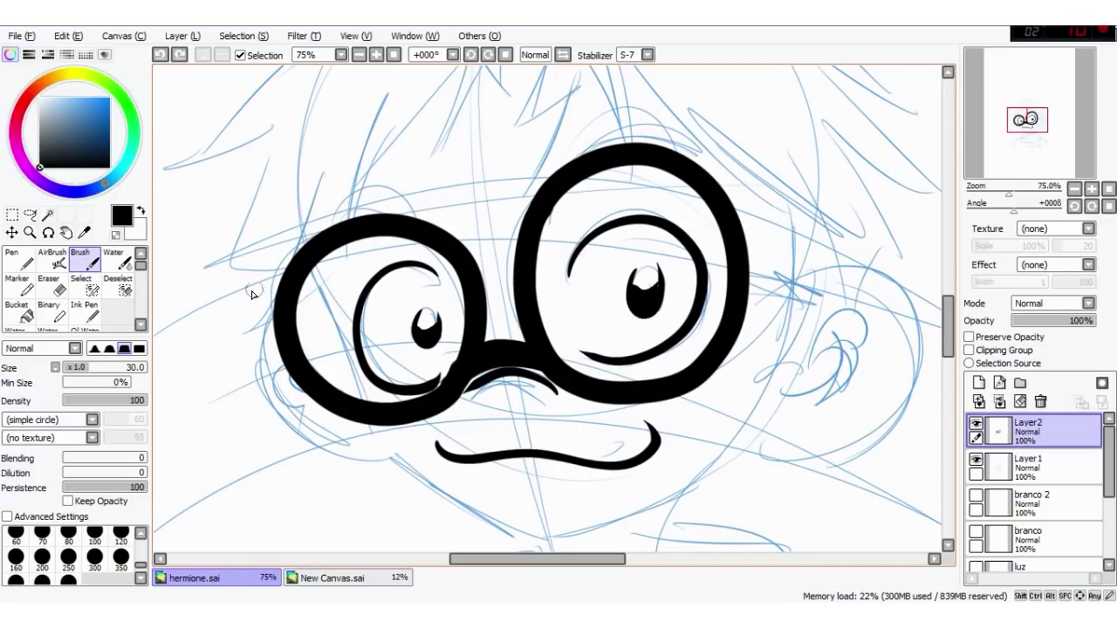
pyautogui.moveTo(408, 236)
pyautogui.mouseDown()
pyautogui.moveTo(396, 182)
pyautogui.moveTo(350, 175)
pyautogui.moveTo(326, 224)
pyautogui.mouseUp()
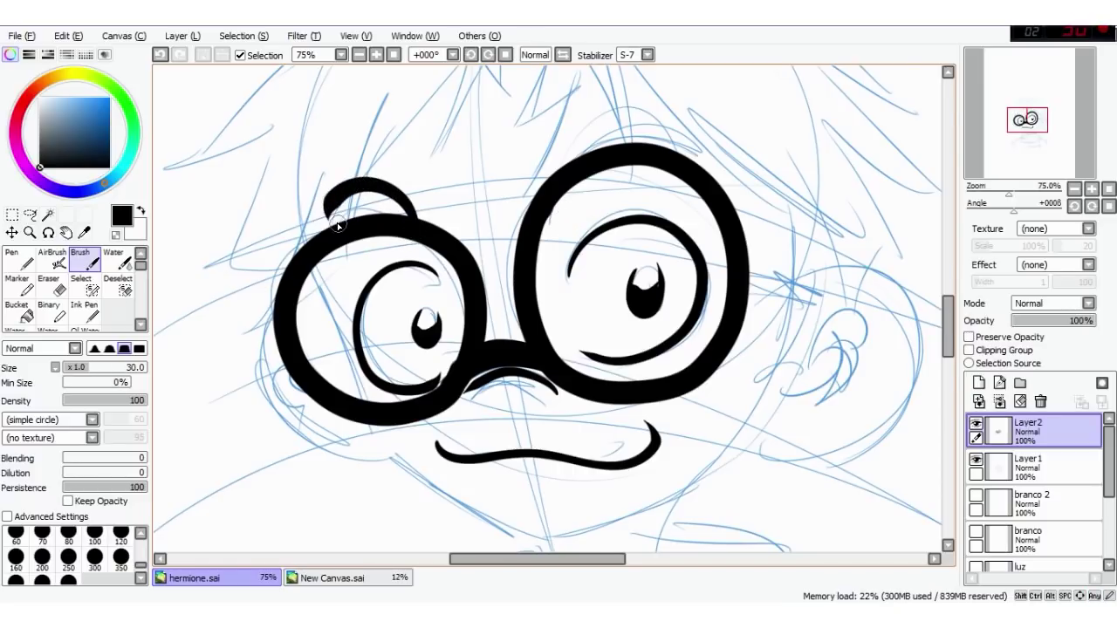
pyautogui.moveTo(743, 219); pyautogui.dragTo(696, 152)
pyautogui.press('Delete')
pyautogui.moveTo(466, 204)
pyautogui.mouseDown()
pyautogui.moveTo(491, 298)
pyautogui.moveTo(534, 301)
pyautogui.moveTo(482, 268)
pyautogui.mouseUp()
pyautogui.moveTo(518, 225); pyautogui.dragTo(571, 238)
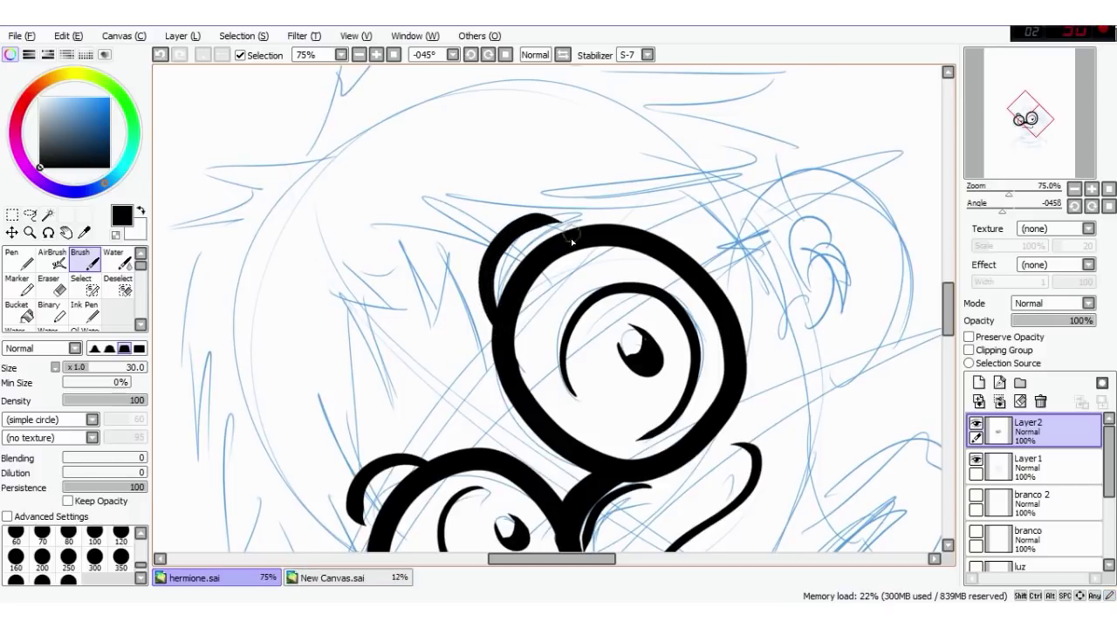
pyautogui.moveTo(530, 292)
pyautogui.mouseDown()
pyautogui.moveTo(442, 260)
pyautogui.moveTo(452, 190)
pyautogui.moveTo(451, 256)
pyautogui.moveTo(476, 278)
pyautogui.moveTo(517, 244)
pyautogui.moveTo(552, 178)
pyautogui.moveTo(474, 203)
pyautogui.moveTo(515, 182)
pyautogui.moveTo(538, 124)
pyautogui.mouseUp()
pyautogui.moveTo(462, 350)
pyautogui.mouseDown()
pyautogui.moveTo(588, 134)
pyautogui.moveTo(596, 183)
pyautogui.mouseUp()
# Step: Ink the face outline from the left-hand lens under the chin up to the right temple, with the canvas rotated for the curve
pyautogui.press('Delete')
pyautogui.press('Delete')
pyautogui.press('Delete')
pyautogui.press('Delete')
pyautogui.press('Delete')
pyautogui.press('Delete')
pyautogui.press('Delete')
pyautogui.press('Delete')
pyautogui.press('Delete')
pyautogui.press('Delete')
pyautogui.press('Delete')
pyautogui.press('Delete')
pyautogui.press('Delete')
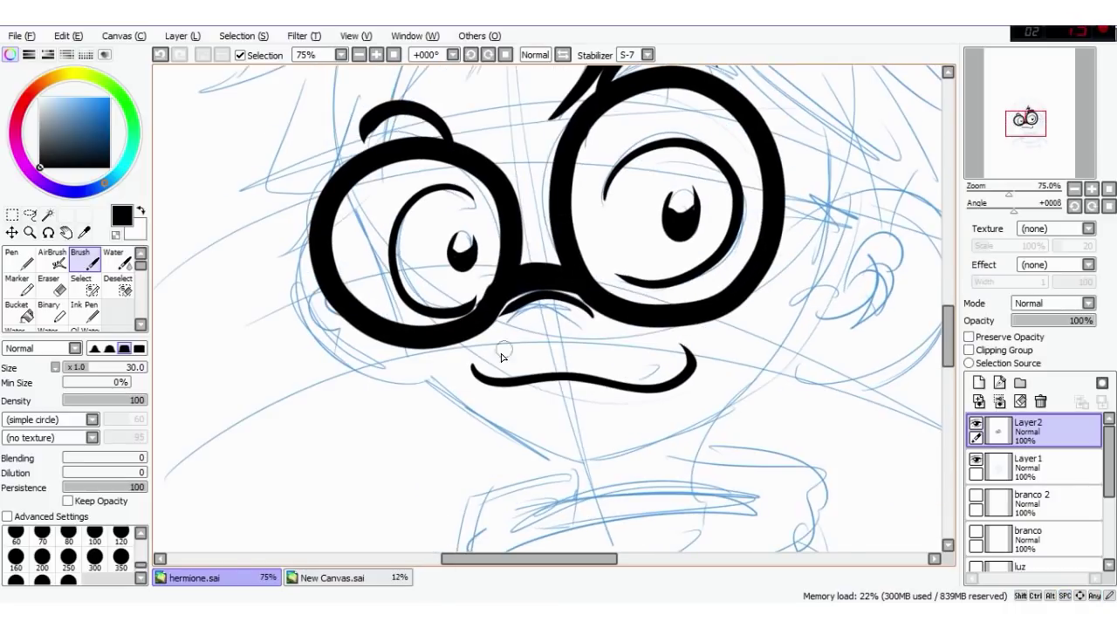
pyautogui.scroll(-2, 751, 311)
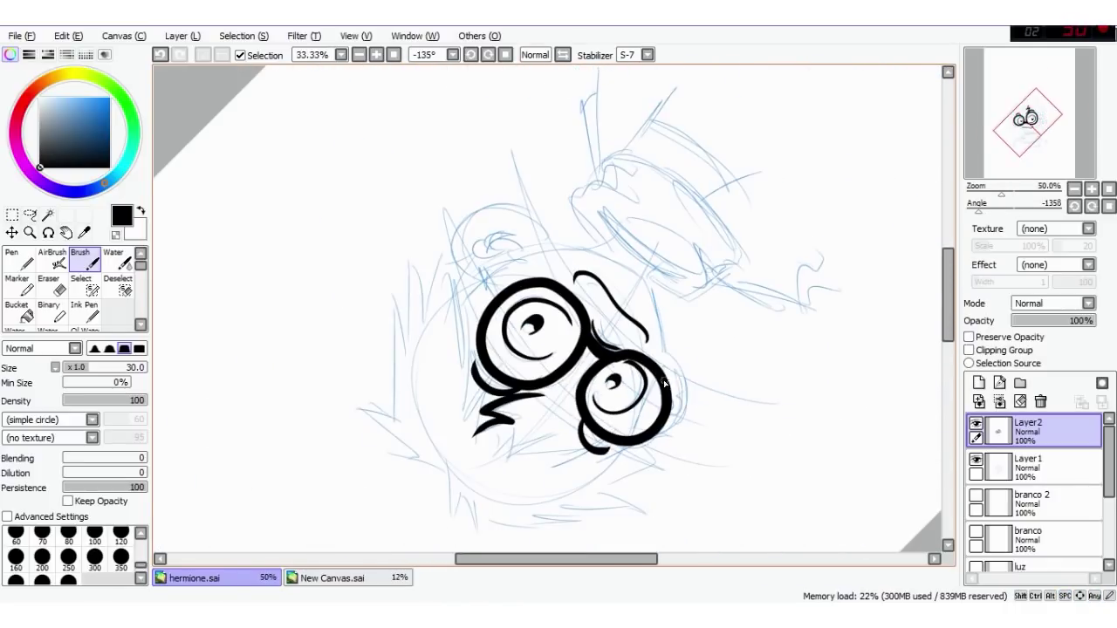
pyautogui.scroll(3, 661, 357)
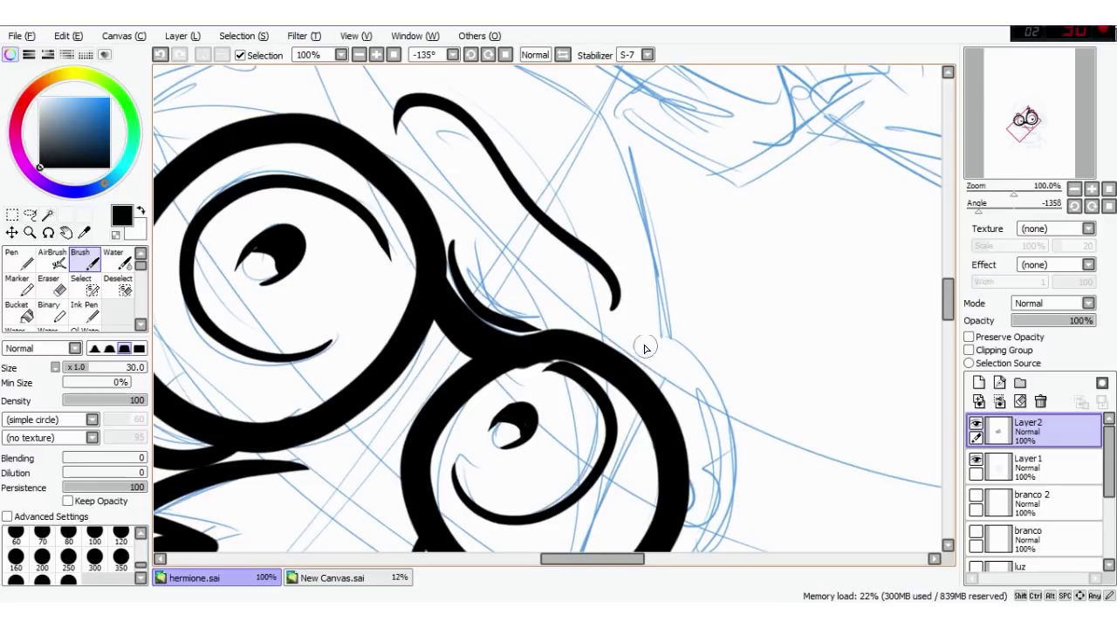
pyautogui.moveTo(640, 332)
pyautogui.mouseDown()
pyautogui.moveTo(602, 297)
pyautogui.moveTo(661, 430)
pyautogui.mouseUp()
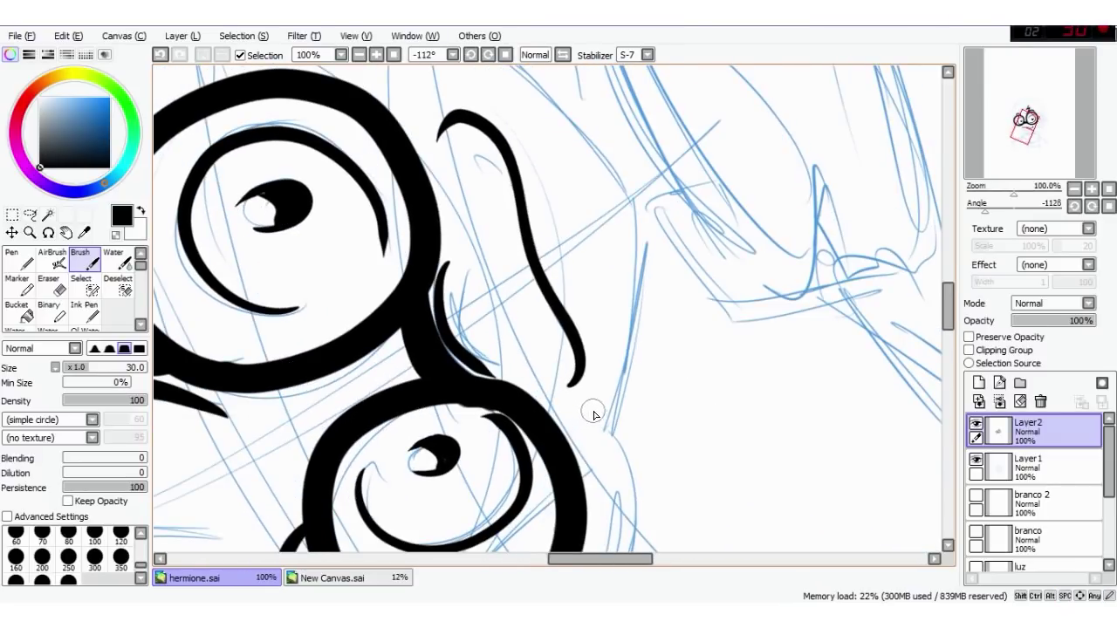
pyautogui.scroll(-1, 593, 414)
pyautogui.moveTo(646, 434)
pyautogui.mouseDown()
pyautogui.moveTo(664, 379)
pyautogui.moveTo(649, 271)
pyautogui.moveTo(636, 232)
pyautogui.moveTo(550, 153)
pyautogui.moveTo(391, 90)
pyautogui.moveTo(251, 129)
pyautogui.moveTo(220, 151)
pyautogui.mouseUp()
pyautogui.press('Delete')
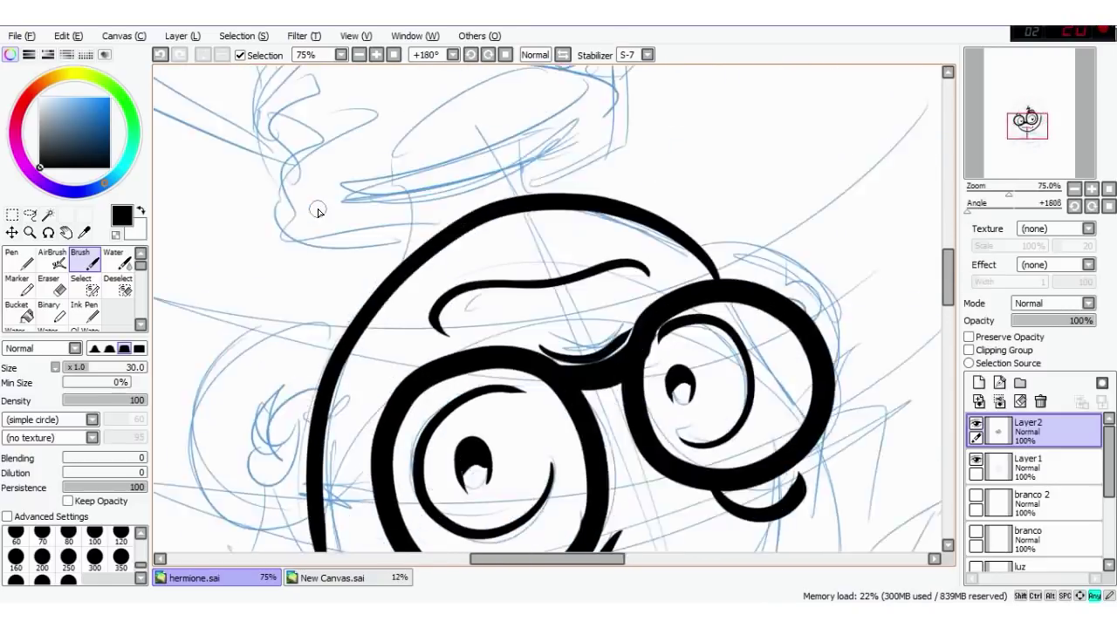
# Step: Ink the outlines and inner curls of both ears with the canvas rotation reset
pyautogui.press('pagedown')
pyautogui.press('pagedown')
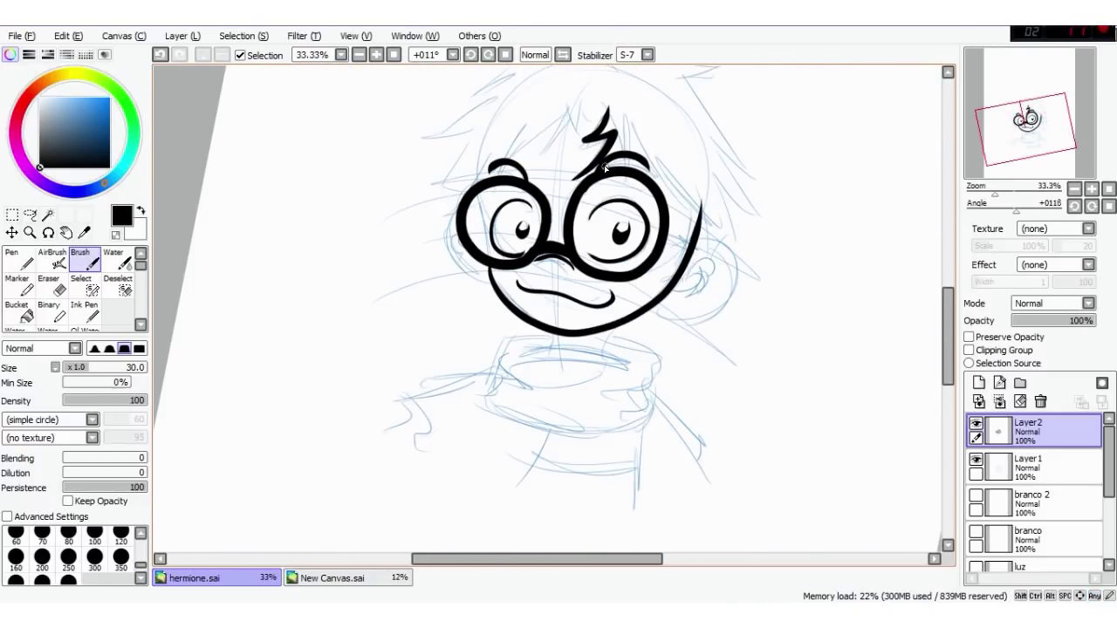
pyautogui.press('Home')
pyautogui.press('pageup')
pyautogui.press('pageup')
pyautogui.moveTo(398, 368)
pyautogui.mouseDown()
pyautogui.moveTo(338, 377)
pyautogui.moveTo(291, 343)
pyautogui.moveTo(275, 299)
pyautogui.moveTo(281, 260)
pyautogui.moveTo(334, 301)
pyautogui.mouseUp()
pyautogui.moveTo(366, 344)
pyautogui.mouseDown()
pyautogui.moveTo(329, 328)
pyautogui.moveTo(341, 330)
pyautogui.moveTo(335, 302)
pyautogui.moveTo(317, 293)
pyautogui.moveTo(307, 323)
pyautogui.mouseUp()
pyautogui.moveTo(335, 305); pyautogui.dragTo(334, 326)
pyautogui.moveTo(802, 365)
pyautogui.mouseDown()
pyautogui.moveTo(623, 418)
pyautogui.moveTo(750, 400)
pyautogui.moveTo(762, 238)
pyautogui.moveTo(693, 226)
pyautogui.moveTo(665, 235)
pyautogui.mouseUp()
pyautogui.moveTo(651, 375)
pyautogui.mouseDown()
pyautogui.moveTo(710, 363)
pyautogui.moveTo(715, 310)
pyautogui.moveTo(670, 324)
pyautogui.moveTo(690, 349)
pyautogui.moveTo(664, 340)
pyautogui.moveTo(674, 268)
pyautogui.moveTo(704, 257)
pyautogui.moveTo(734, 291)
pyautogui.moveTo(681, 308)
pyautogui.moveTo(671, 294)
pyautogui.moveTo(710, 322)
pyautogui.mouseUp()
# Step: Ink both sides of the neck and the overlapping folds of the scarf below the chin
pyautogui.moveTo(393, 394)
pyautogui.mouseDown()
pyautogui.moveTo(565, 301)
pyautogui.moveTo(555, 323)
pyautogui.mouseUp()
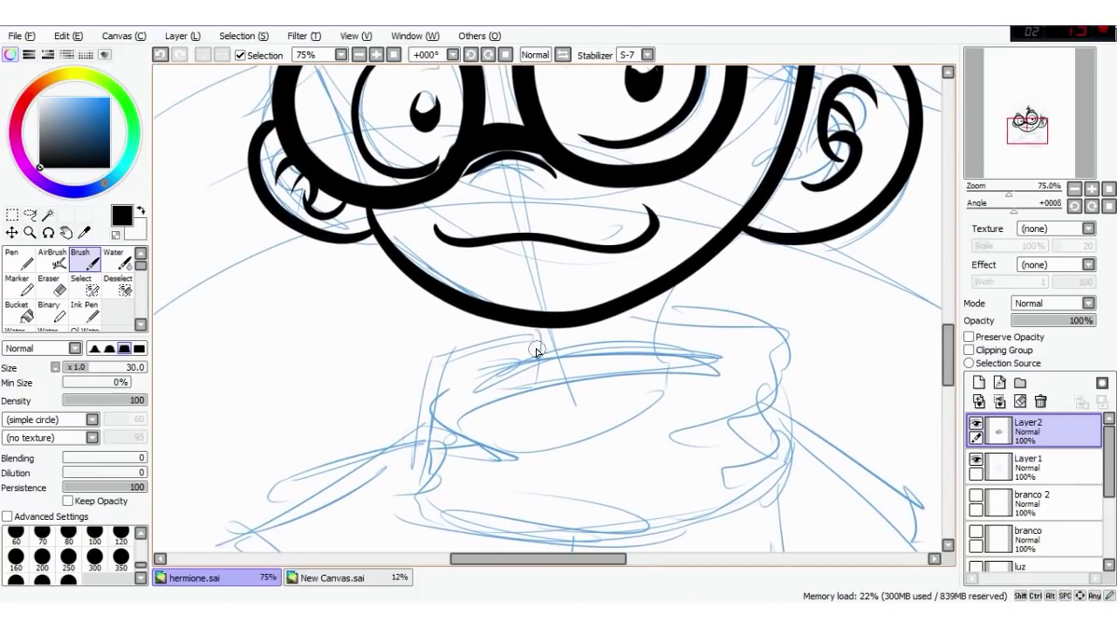
pyautogui.moveTo(675, 275); pyautogui.dragTo(661, 356)
pyautogui.moveTo(484, 407)
pyautogui.mouseDown()
pyautogui.moveTo(559, 372)
pyautogui.moveTo(743, 349)
pyautogui.moveTo(703, 356)
pyautogui.mouseUp()
pyautogui.moveTo(533, 338)
pyautogui.mouseDown()
pyautogui.moveTo(463, 344)
pyautogui.moveTo(417, 365)
pyautogui.moveTo(398, 403)
pyautogui.moveTo(409, 443)
pyautogui.moveTo(485, 459)
pyautogui.mouseUp()
pyautogui.moveTo(408, 469)
pyautogui.mouseDown()
pyautogui.moveTo(471, 481)
pyautogui.moveTo(431, 489)
pyautogui.moveTo(520, 549)
pyautogui.moveTo(762, 534)
pyautogui.moveTo(811, 462)
pyautogui.moveTo(816, 410)
pyautogui.moveTo(534, 467)
pyautogui.mouseUp()
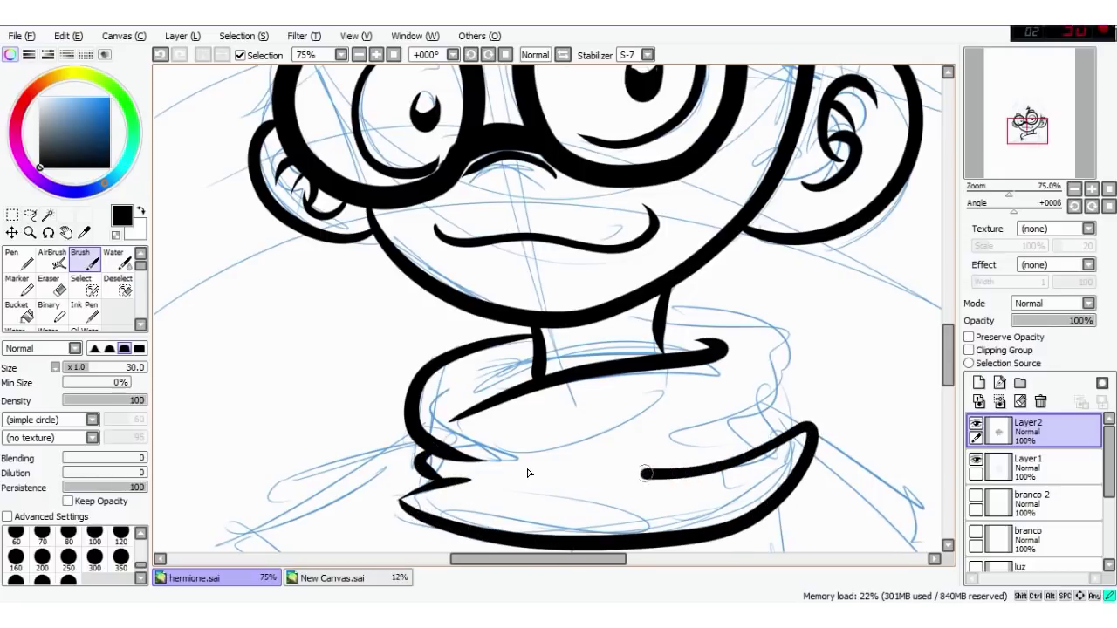
pyautogui.moveTo(765, 440)
pyautogui.mouseDown()
pyautogui.moveTo(715, 414)
pyautogui.moveTo(764, 394)
pyautogui.moveTo(788, 349)
pyautogui.moveTo(772, 315)
pyautogui.moveTo(733, 301)
pyautogui.moveTo(639, 339)
pyautogui.mouseUp()
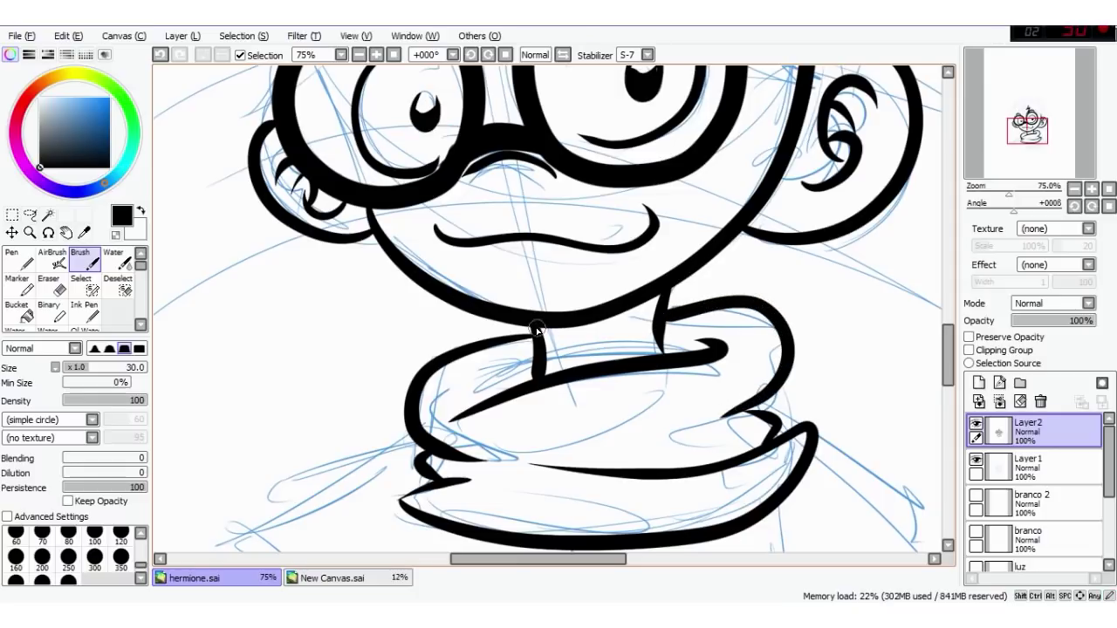
# Step: Hatch the shadow on the neck between the chin and the scarf
pyautogui.moveTo(564, 324)
pyautogui.mouseDown()
pyautogui.moveTo(541, 342)
pyautogui.moveTo(546, 354)
pyautogui.mouseUp()
pyautogui.moveTo(599, 319)
pyautogui.mouseDown()
pyautogui.moveTo(551, 358)
pyautogui.moveTo(621, 310)
pyautogui.mouseUp()
pyautogui.moveTo(571, 358); pyautogui.dragTo(665, 293)
# Step: Ink the shoulders, sleeve edges and torso lines below the scarf
pyautogui.scroll(-2, 611, 386)
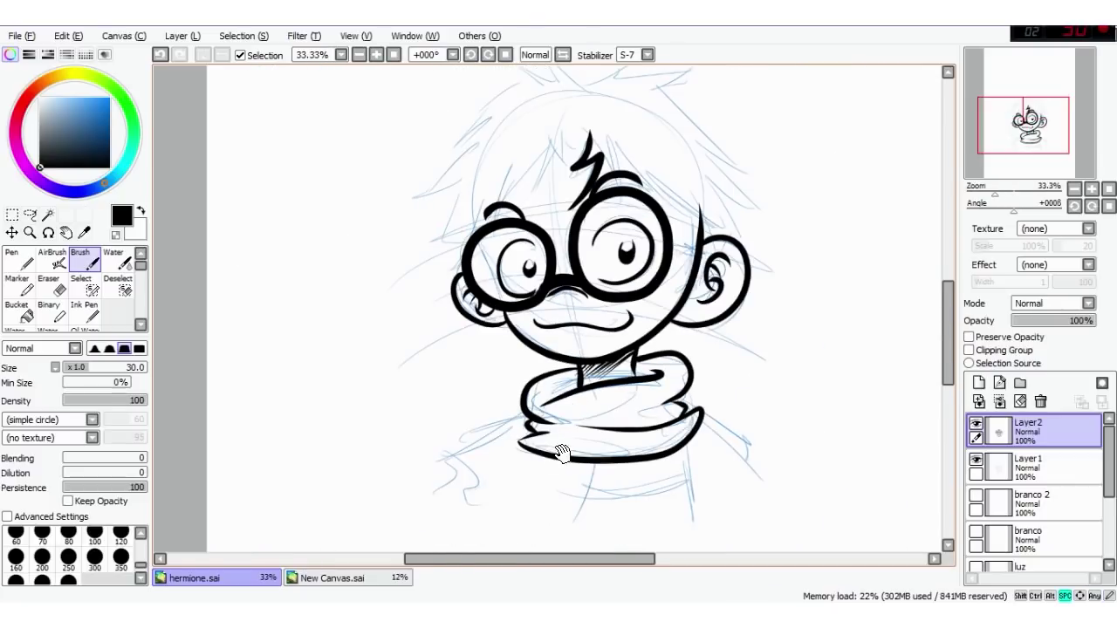
pyautogui.moveTo(562, 452); pyautogui.dragTo(553, 376)
pyautogui.moveTo(607, 336); pyautogui.dragTo(642, 309)
pyautogui.moveTo(515, 341); pyautogui.dragTo(460, 417)
pyautogui.moveTo(586, 388); pyautogui.dragTo(566, 446)
pyautogui.moveTo(571, 413); pyautogui.dragTo(673, 407)
pyautogui.moveTo(675, 373); pyautogui.dragTo(679, 435)
pyautogui.moveTo(694, 344); pyautogui.dragTo(737, 414)
# Step: Set the Stabilizer to 9 for inking the hair
pyautogui.scroll(-1, 743, 413)
pyautogui.moveTo(522, 217); pyautogui.dragTo(452, 291)
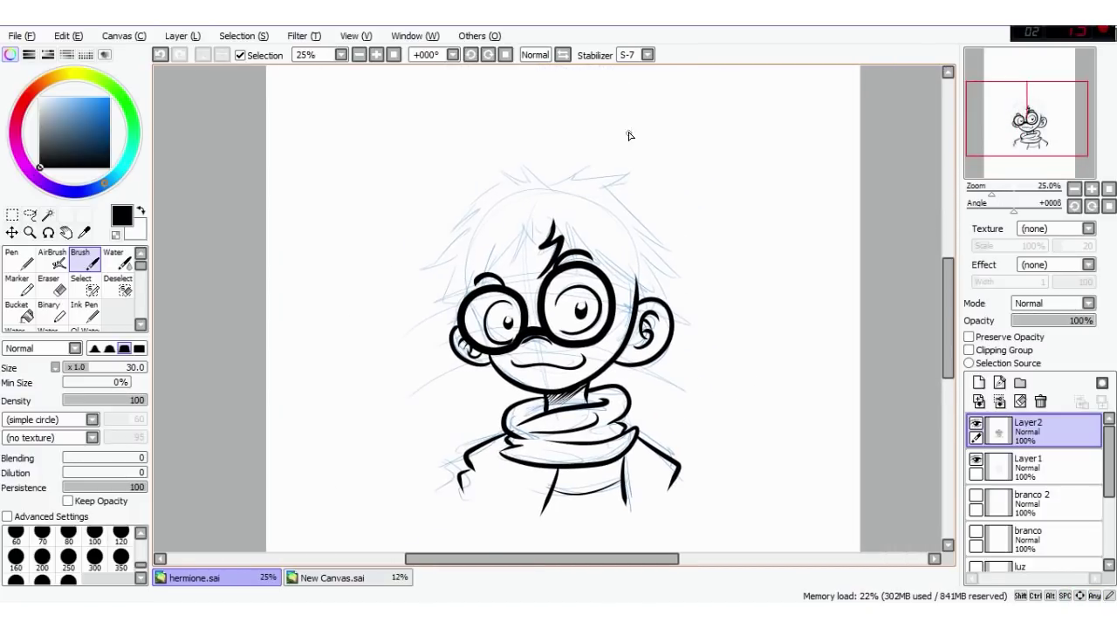
pyautogui.scroll(2, 621, 131)
pyautogui.click(641, 55)
pyautogui.click(625, 180)
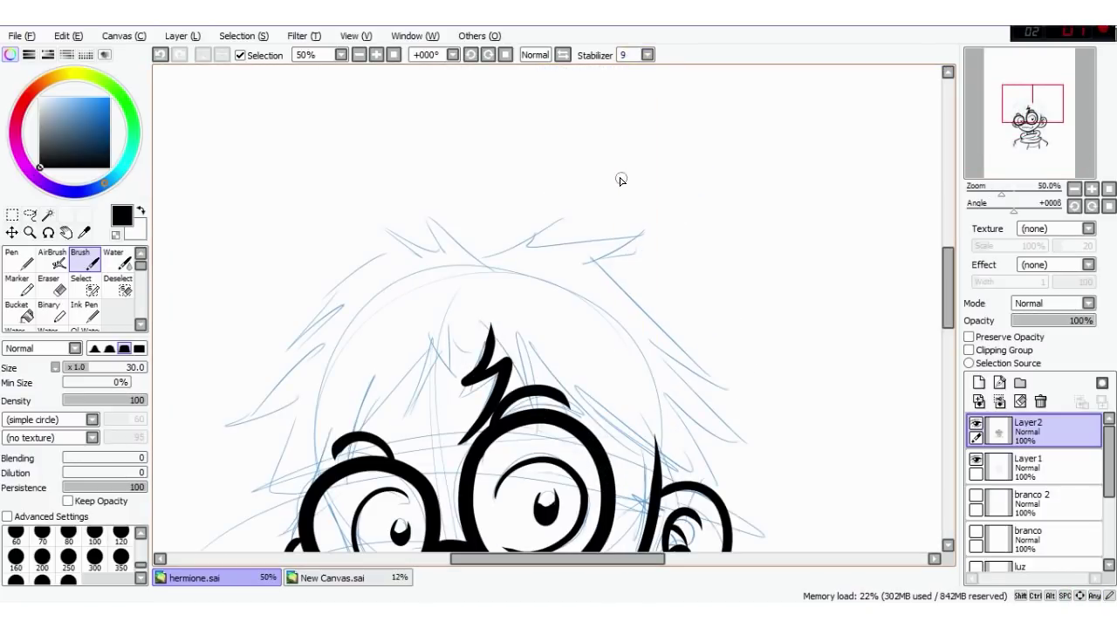
# Step: Try an ink stroke for the fringe above the left-hand lens with the Brush at size 30
pyautogui.moveTo(399, 354); pyautogui.dragTo(479, 216)
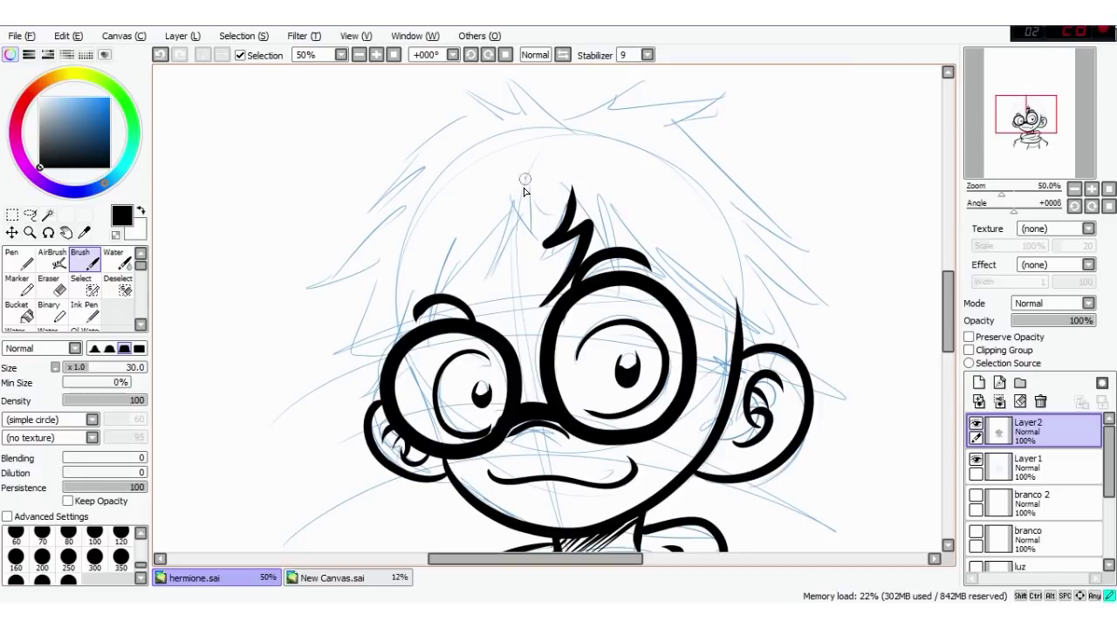
pyautogui.moveTo(524, 180); pyautogui.dragTo(478, 296)
pyautogui.hotkey('ctrl', 'z')
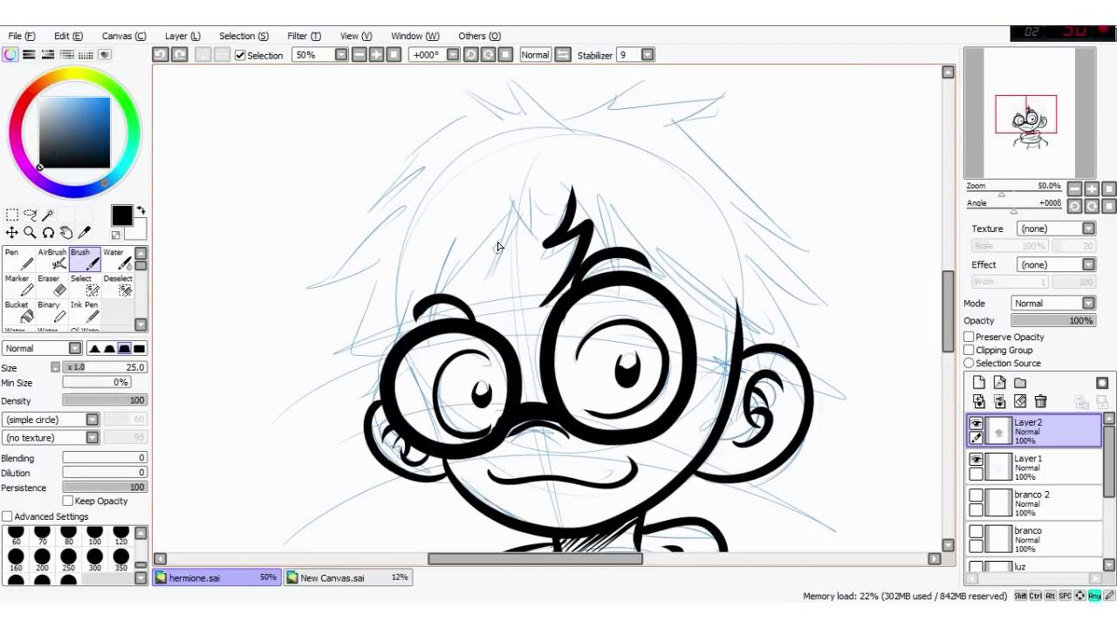
# Step: Ink the fringe across the forehead to the right temple in tapered strokes with the Brush at size 16
pyautogui.moveTo(480, 279); pyautogui.dragTo(445, 295)
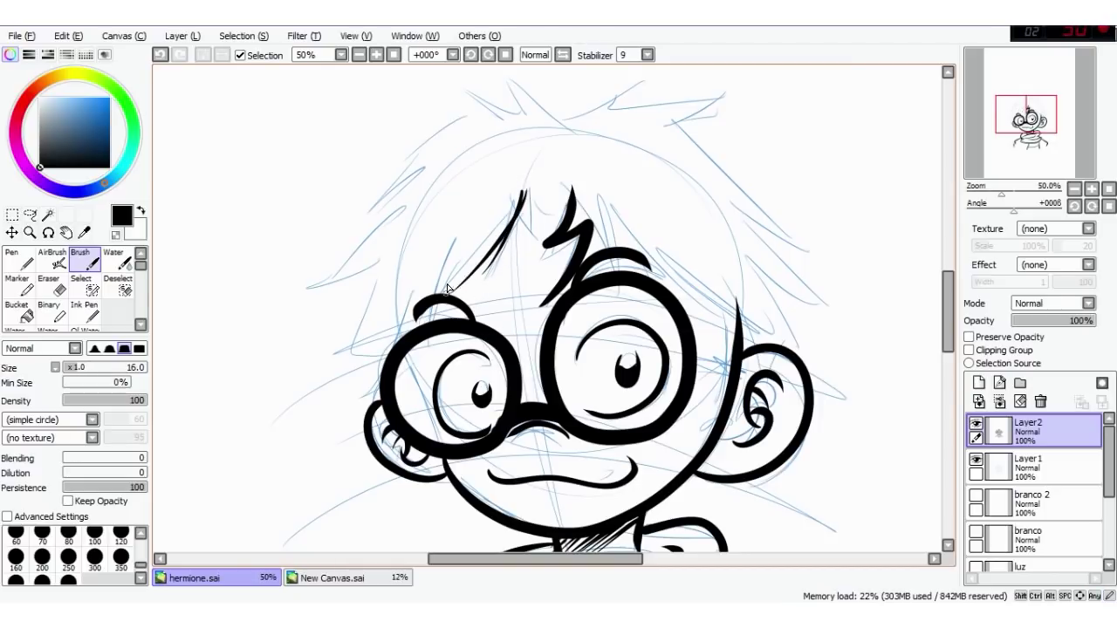
pyautogui.moveTo(498, 230); pyautogui.dragTo(433, 296)
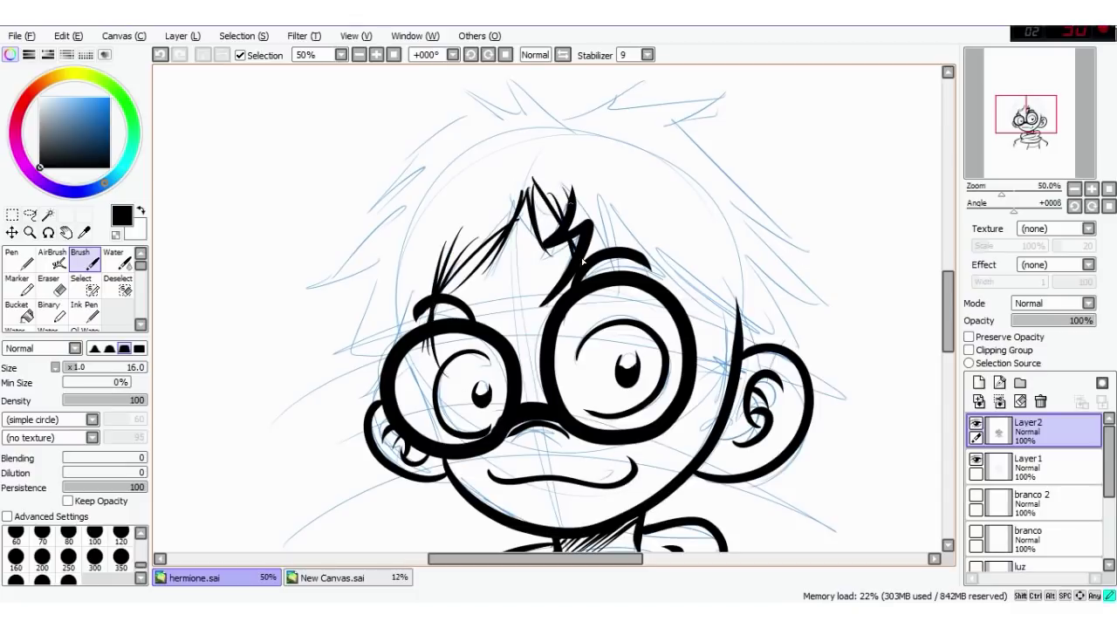
pyautogui.moveTo(593, 231); pyautogui.dragTo(609, 267)
pyautogui.moveTo(602, 191); pyautogui.dragTo(601, 264)
pyautogui.moveTo(616, 190)
pyautogui.mouseDown()
pyautogui.moveTo(640, 244)
pyautogui.moveTo(683, 288)
pyautogui.mouseUp()
pyautogui.moveTo(617, 211); pyautogui.dragTo(738, 312)
pyautogui.moveTo(648, 236); pyautogui.dragTo(715, 349)
pyautogui.moveTo(681, 262); pyautogui.dragTo(722, 376)
pyautogui.moveTo(551, 194); pyautogui.dragTo(541, 239)
# Step: Ink spiky tapered hair strands from the crown down the left side of the head to the ear
pyautogui.moveTo(463, 127); pyautogui.dragTo(512, 173)
pyautogui.moveTo(455, 122)
pyautogui.mouseDown()
pyautogui.moveTo(514, 175)
pyautogui.moveTo(384, 205)
pyautogui.mouseUp()
pyautogui.moveTo(474, 179); pyautogui.dragTo(360, 229)
pyautogui.moveTo(436, 190)
pyautogui.mouseDown()
pyautogui.moveTo(349, 242)
pyautogui.moveTo(349, 278)
pyautogui.mouseUp()
pyautogui.moveTo(413, 232); pyautogui.dragTo(324, 285)
pyautogui.moveTo(427, 209); pyautogui.dragTo(328, 281)
pyautogui.moveTo(394, 253); pyautogui.dragTo(301, 352)
pyautogui.moveTo(440, 249); pyautogui.dragTo(305, 349)
pyautogui.moveTo(441, 228); pyautogui.dragTo(340, 339)
pyautogui.moveTo(410, 253); pyautogui.dragTo(288, 363)
pyautogui.moveTo(433, 267); pyautogui.dragTo(349, 375)
pyautogui.moveTo(405, 290); pyautogui.dragTo(339, 416)
pyautogui.moveTo(417, 316); pyautogui.dragTo(335, 419)
pyautogui.moveTo(436, 288)
pyautogui.mouseDown()
pyautogui.moveTo(352, 389)
pyautogui.moveTo(357, 412)
pyautogui.mouseUp()
pyautogui.moveTo(410, 302); pyautogui.dragTo(370, 420)
pyautogui.moveTo(426, 285)
pyautogui.mouseDown()
pyautogui.moveTo(390, 384)
pyautogui.moveTo(406, 297)
pyautogui.mouseUp()
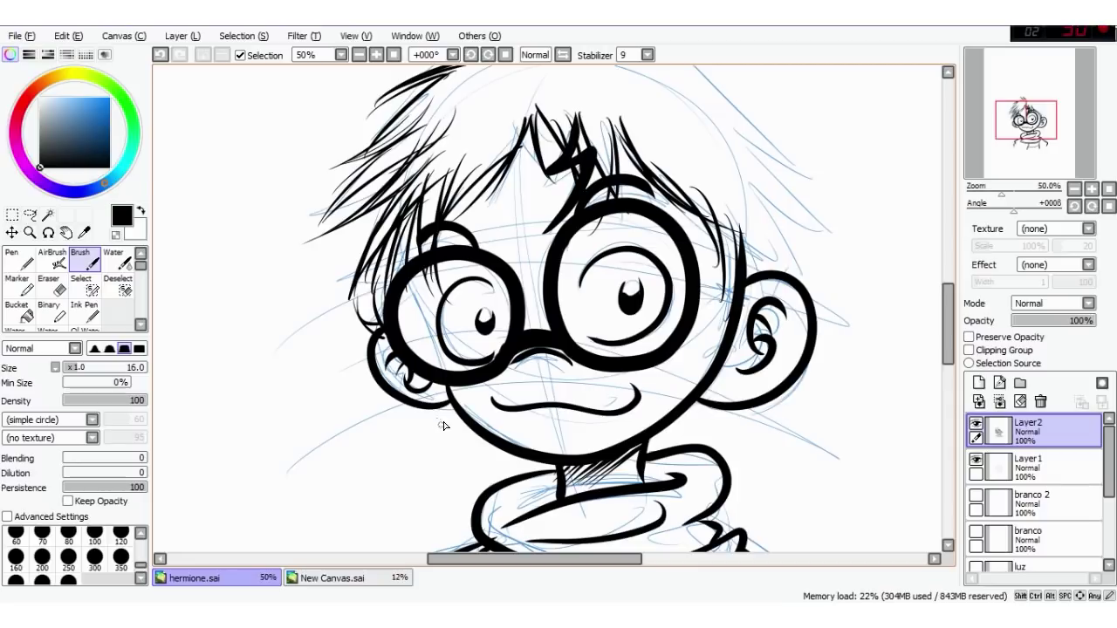
# Step: Ink more strands at the right temple and pointed upright tufts across the crown
pyautogui.moveTo(786, 244); pyautogui.dragTo(653, 299)
pyautogui.moveTo(513, 206)
pyautogui.mouseDown()
pyautogui.moveTo(664, 312)
pyautogui.moveTo(637, 324)
pyautogui.mouseUp()
pyautogui.moveTo(609, 291); pyautogui.dragTo(624, 358)
pyautogui.moveTo(485, 119); pyautogui.dragTo(516, 226)
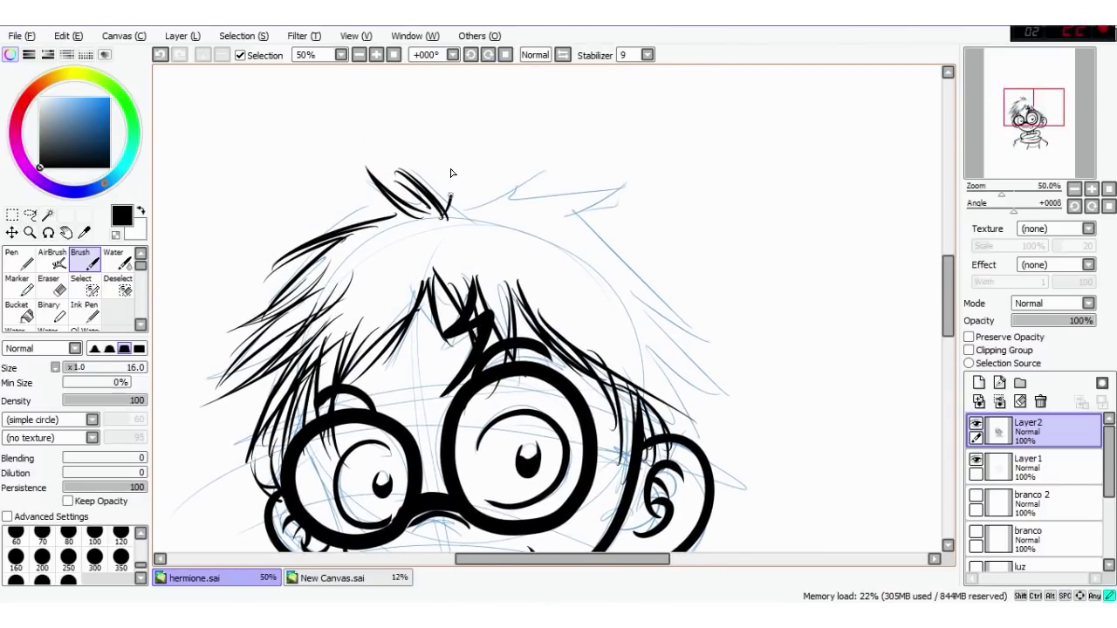
pyautogui.moveTo(516, 168); pyautogui.dragTo(527, 139)
pyautogui.moveTo(527, 143)
pyautogui.mouseDown()
pyautogui.moveTo(474, 224)
pyautogui.moveTo(607, 181)
pyautogui.moveTo(511, 206)
pyautogui.mouseUp()
pyautogui.moveTo(511, 206)
pyautogui.mouseDown()
pyautogui.moveTo(601, 184)
pyautogui.moveTo(548, 218)
pyautogui.mouseUp()
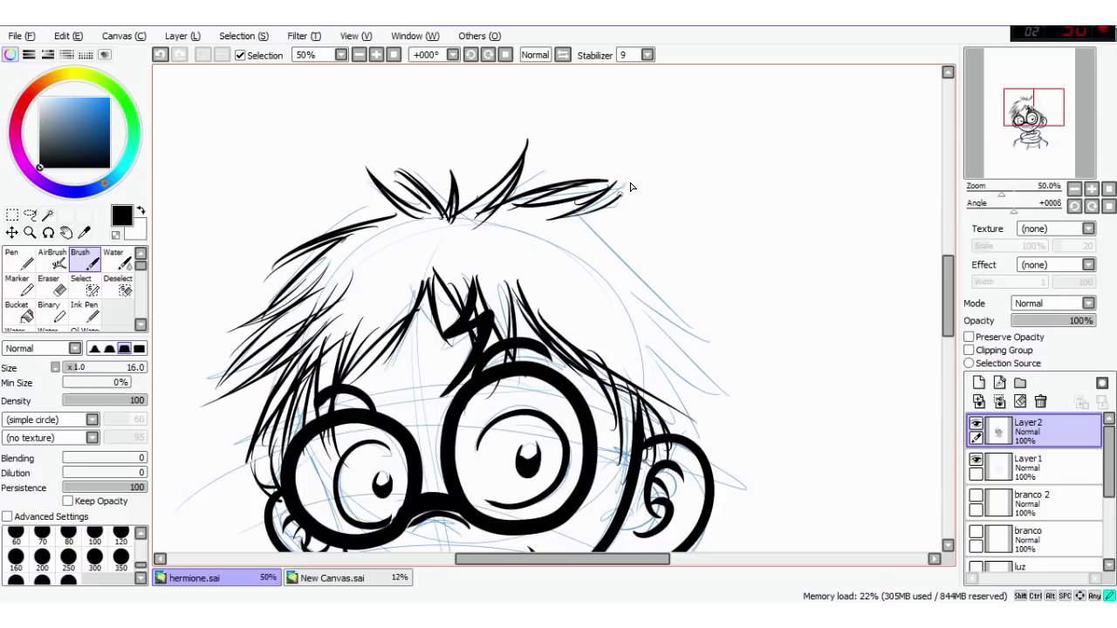
# Step: Complete the tufts at the right of the crown and ink flicked strands down the right side of the head to the ear
pyautogui.moveTo(631, 187); pyautogui.dragTo(550, 221)
pyautogui.moveTo(599, 234); pyautogui.dragTo(518, 177)
pyautogui.moveTo(480, 163)
pyautogui.mouseDown()
pyautogui.moveTo(553, 214)
pyautogui.moveTo(584, 218)
pyautogui.mouseUp()
pyautogui.moveTo(519, 193)
pyautogui.mouseDown()
pyautogui.moveTo(580, 214)
pyautogui.moveTo(604, 184)
pyautogui.mouseUp()
pyautogui.moveTo(522, 212)
pyautogui.mouseDown()
pyautogui.moveTo(585, 214)
pyautogui.moveTo(597, 190)
pyautogui.mouseUp()
pyautogui.moveTo(528, 218)
pyautogui.mouseDown()
pyautogui.moveTo(608, 275)
pyautogui.moveTo(606, 308)
pyautogui.moveTo(585, 294)
pyautogui.moveTo(603, 321)
pyautogui.moveTo(617, 316)
pyautogui.moveTo(566, 332)
pyautogui.moveTo(602, 384)
pyautogui.mouseUp()
pyautogui.moveTo(577, 316); pyautogui.dragTo(611, 384)
pyautogui.moveTo(583, 391); pyautogui.dragTo(669, 275)
pyautogui.moveTo(448, 262); pyautogui.dragTo(495, 150)
pyautogui.moveTo(524, 235); pyautogui.dragTo(513, 291)
pyautogui.moveTo(464, 214); pyautogui.dragTo(453, 319)
pyautogui.moveTo(451, 271); pyautogui.dragTo(490, 247)
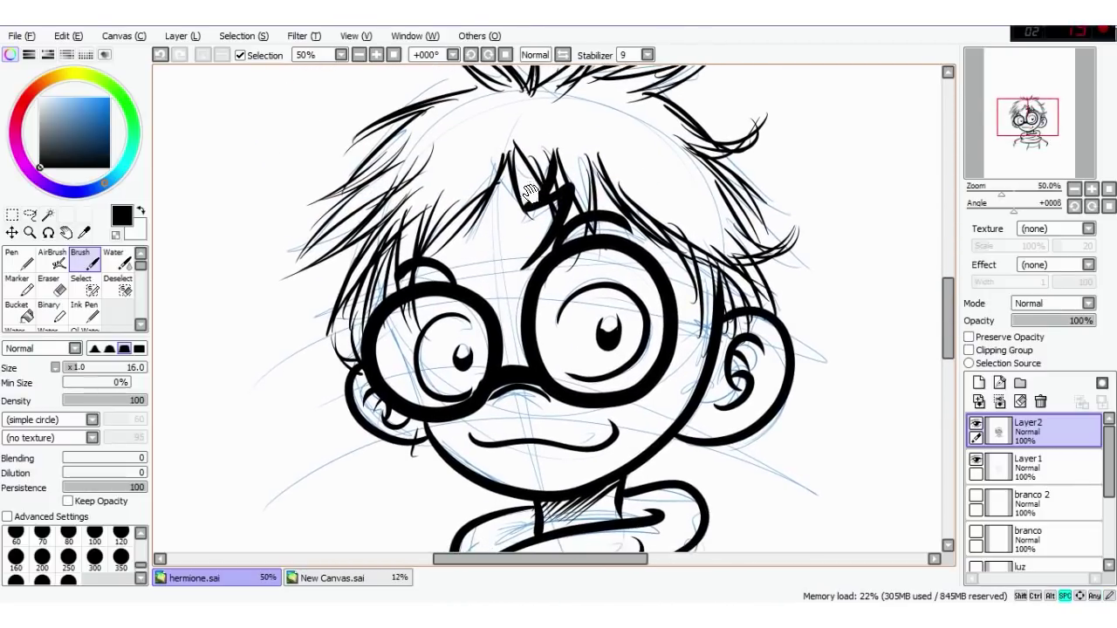
# Step: Ink short loose strands of hair below both ears
pyautogui.moveTo(490, 188); pyautogui.dragTo(455, 253)
pyautogui.moveTo(488, 163); pyautogui.dragTo(436, 229)
pyautogui.moveTo(463, 192); pyautogui.dragTo(422, 250)
pyautogui.moveTo(422, 262); pyautogui.dragTo(416, 279)
pyautogui.moveTo(396, 235); pyautogui.dragTo(391, 293)
pyautogui.moveTo(410, 311); pyautogui.dragTo(397, 353)
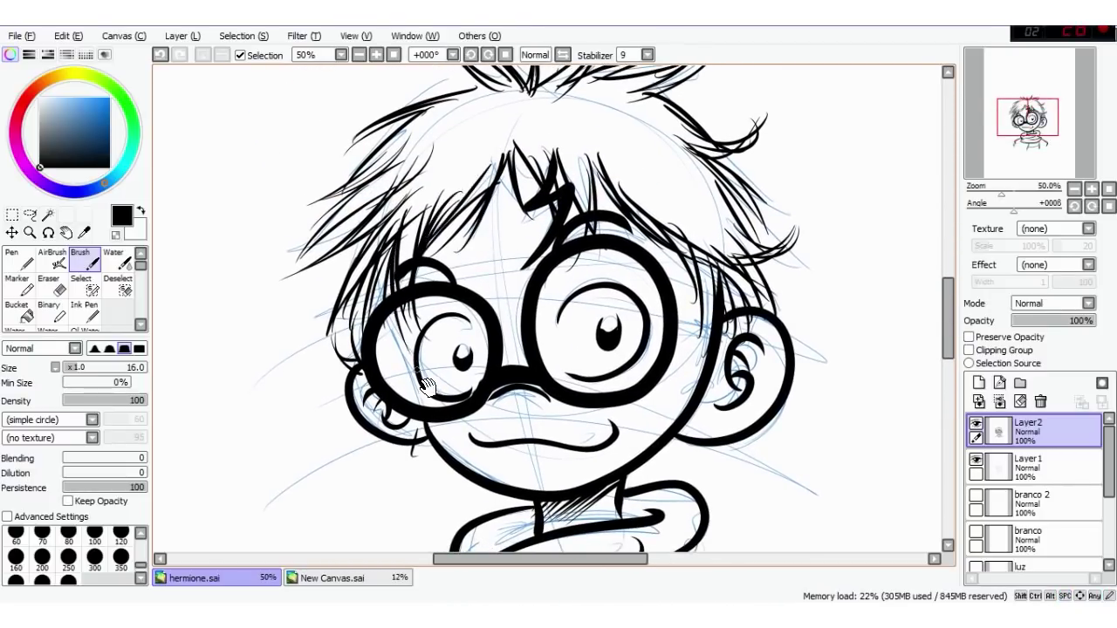
pyautogui.moveTo(391, 439); pyautogui.dragTo(429, 308)
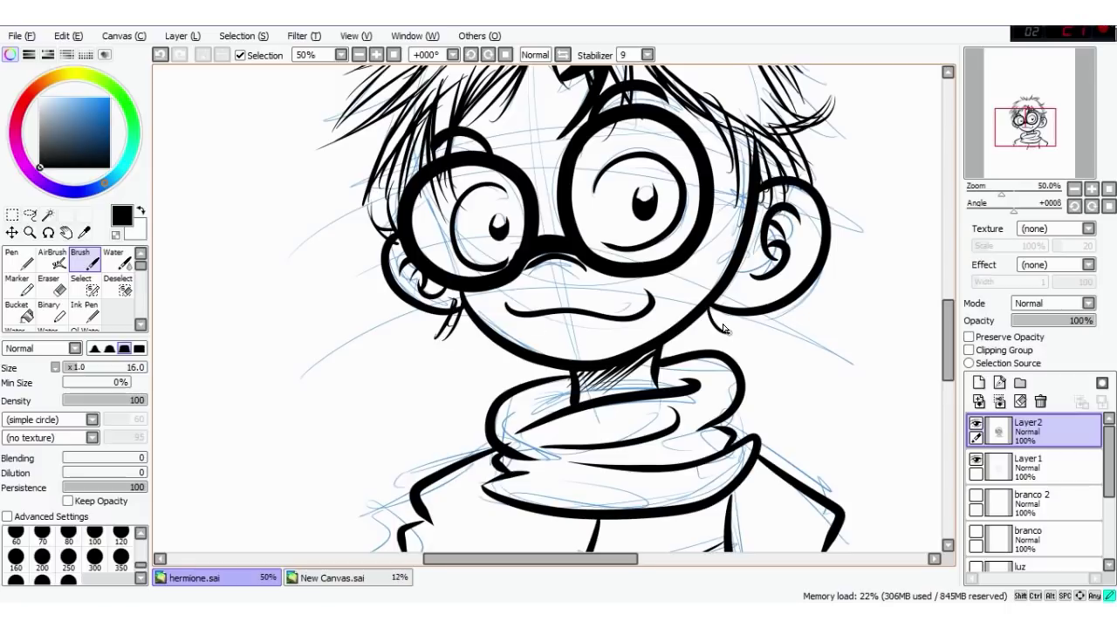
pyautogui.moveTo(552, 257); pyautogui.dragTo(586, 342)
pyautogui.moveTo(509, 224); pyautogui.dragTo(523, 328)
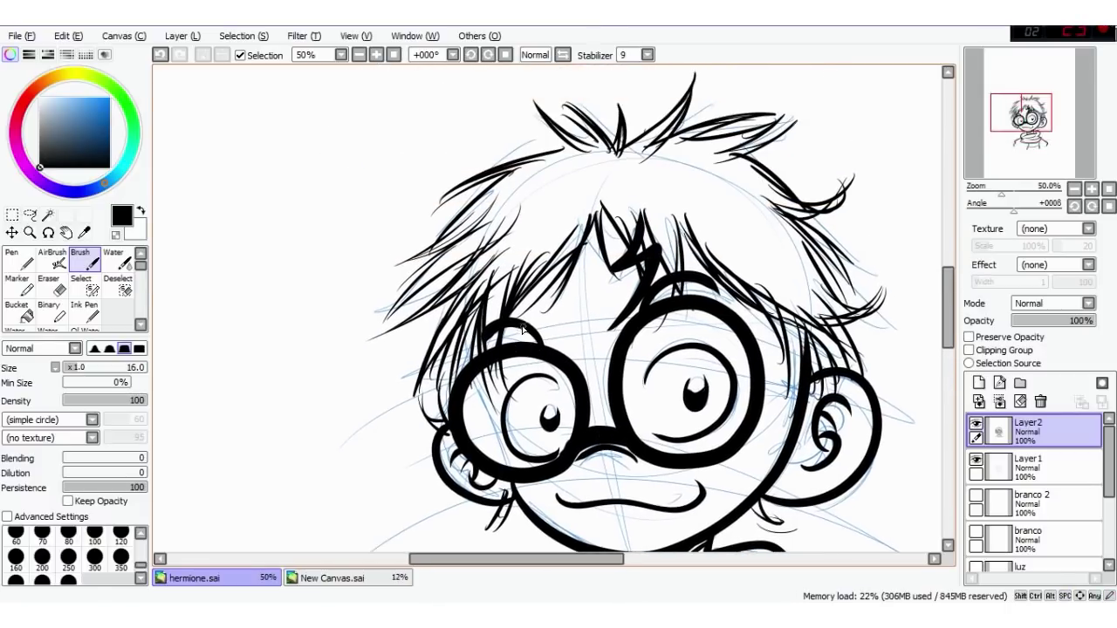
# Step: Set the brush size to 60 and ink thick black strands down the left fringe to the glasses
pyautogui.press(']')
pyautogui.press(']')
pyautogui.press(']')
pyautogui.press(']')
pyautogui.press(']')
pyautogui.press(']')
pyautogui.press(']')
pyautogui.press(']')
pyautogui.press('[')
pyautogui.press('[')
pyautogui.press('[')
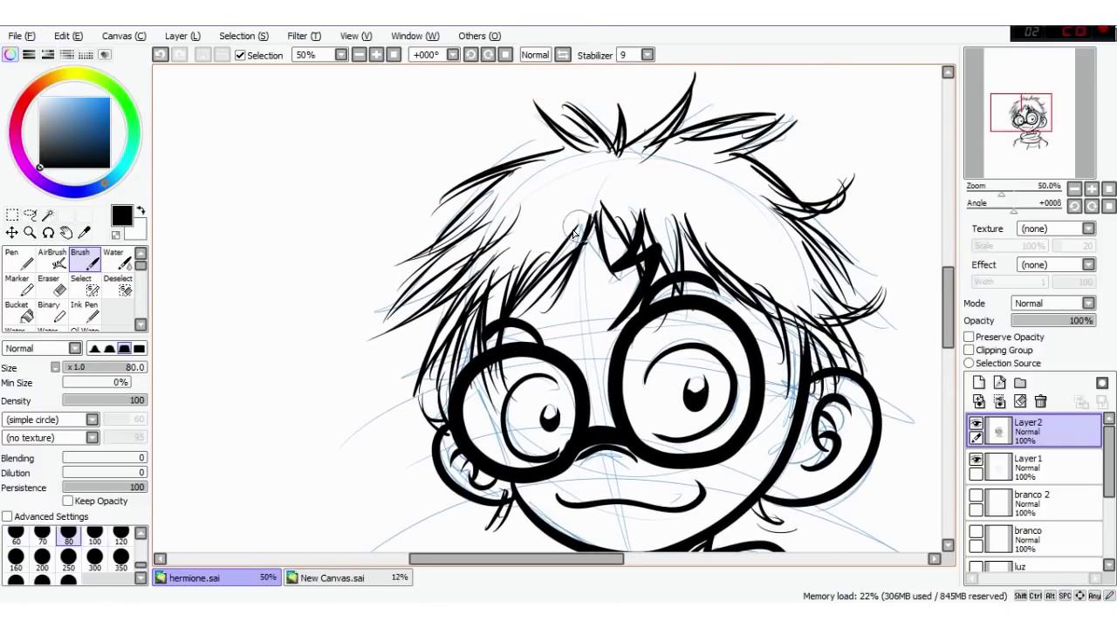
pyautogui.moveTo(593, 216); pyautogui.dragTo(507, 319)
pyautogui.moveTo(600, 189); pyautogui.dragTo(503, 329)
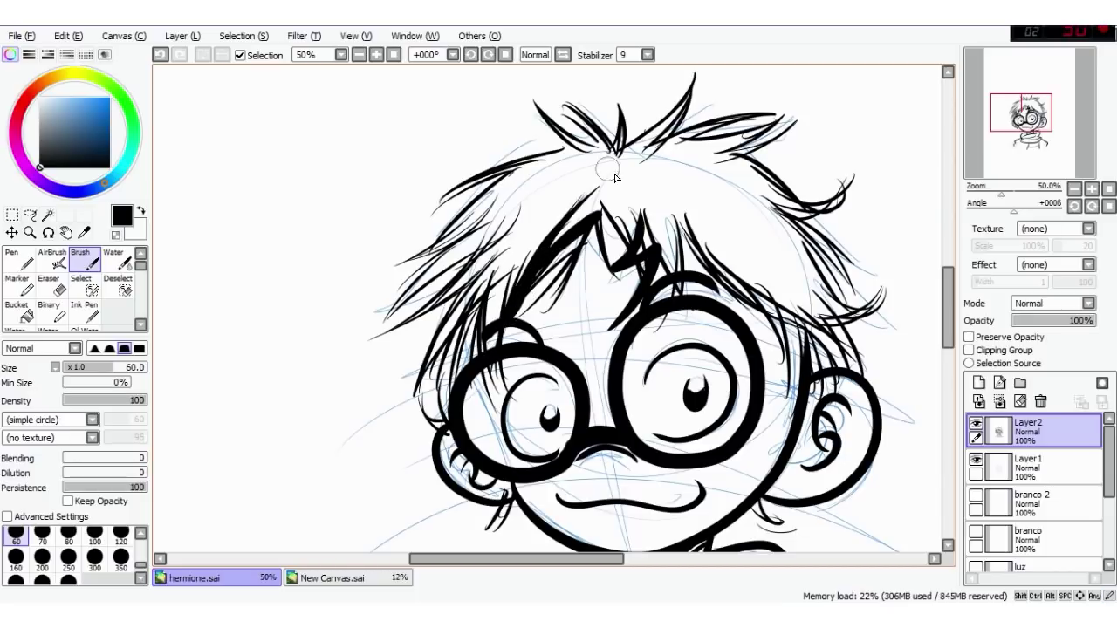
pyautogui.moveTo(534, 209); pyautogui.dragTo(475, 345)
pyautogui.moveTo(550, 187)
pyautogui.mouseDown()
pyautogui.moveTo(480, 354)
pyautogui.moveTo(488, 362)
pyautogui.mouseUp()
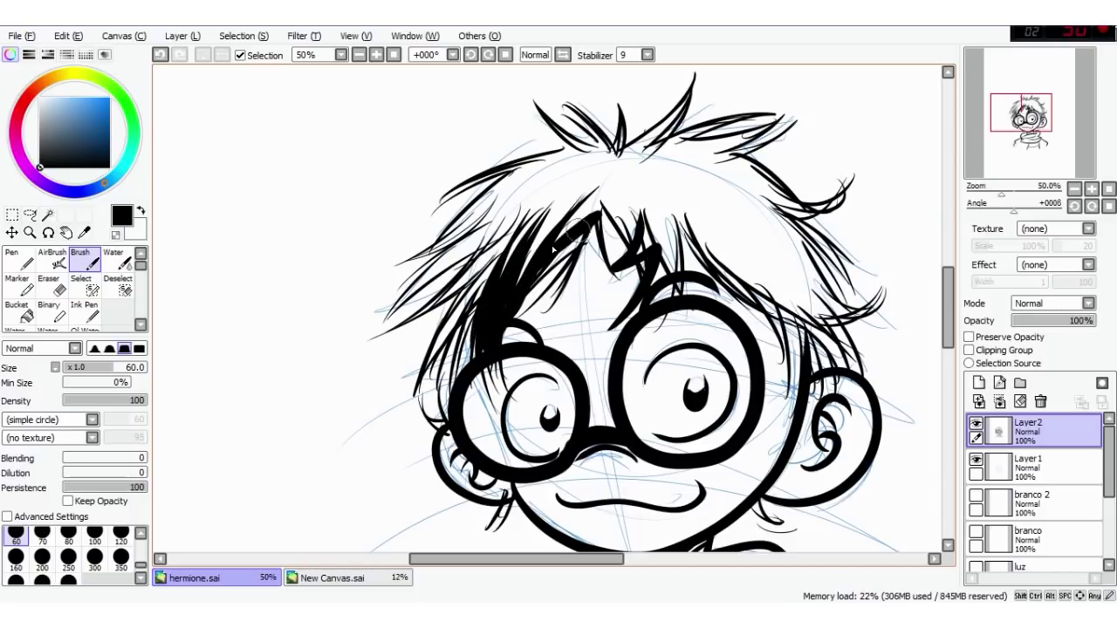
# Step: Fill the left side of the hair with overlapping thick black strands from the crown to the temple
pyautogui.moveTo(591, 218); pyautogui.dragTo(458, 306)
pyautogui.moveTo(498, 250); pyautogui.dragTo(417, 354)
pyautogui.moveTo(541, 179)
pyautogui.mouseDown()
pyautogui.moveTo(467, 324)
pyautogui.moveTo(408, 307)
pyautogui.mouseUp()
pyautogui.moveTo(558, 152); pyautogui.dragTo(388, 323)
pyautogui.moveTo(515, 194); pyautogui.dragTo(415, 286)
pyautogui.moveTo(532, 168); pyautogui.dragTo(419, 283)
pyautogui.moveTo(576, 133)
pyautogui.mouseDown()
pyautogui.moveTo(458, 228)
pyautogui.moveTo(445, 253)
pyautogui.mouseUp()
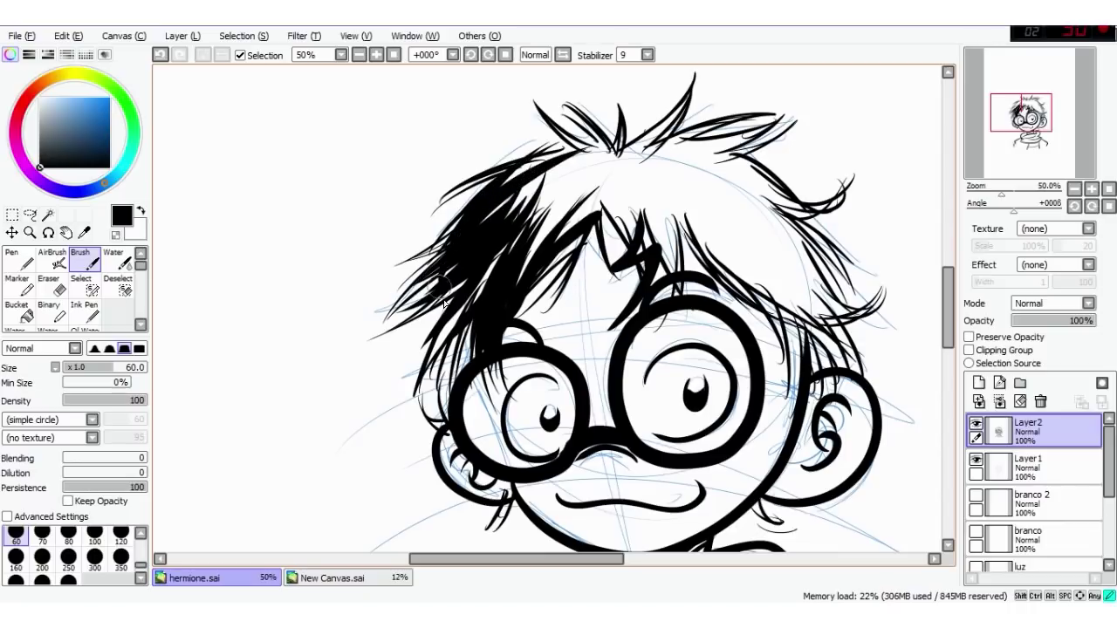
# Step: Ink thick strands over the forehead around the lightning scar and along the right fringe toward the ear
pyautogui.moveTo(602, 155); pyautogui.dragTo(546, 218)
pyautogui.moveTo(605, 170)
pyautogui.mouseDown()
pyautogui.moveTo(541, 249)
pyautogui.moveTo(536, 314)
pyautogui.mouseUp()
pyautogui.moveTo(611, 201); pyautogui.dragTo(634, 265)
pyautogui.moveTo(616, 175)
pyautogui.mouseDown()
pyautogui.moveTo(651, 307)
pyautogui.moveTo(631, 176)
pyautogui.moveTo(671, 325)
pyautogui.mouseUp()
pyautogui.moveTo(649, 173); pyautogui.dragTo(682, 288)
pyautogui.moveTo(635, 129)
pyautogui.mouseDown()
pyautogui.moveTo(675, 299)
pyautogui.moveTo(670, 336)
pyautogui.mouseUp()
pyautogui.moveTo(686, 194)
pyautogui.mouseDown()
pyautogui.moveTo(795, 331)
pyautogui.moveTo(685, 203)
pyautogui.moveTo(824, 324)
pyautogui.mouseUp()
pyautogui.moveTo(693, 223)
pyautogui.mouseDown()
pyautogui.moveTo(787, 302)
pyautogui.moveTo(838, 349)
pyautogui.mouseUp()
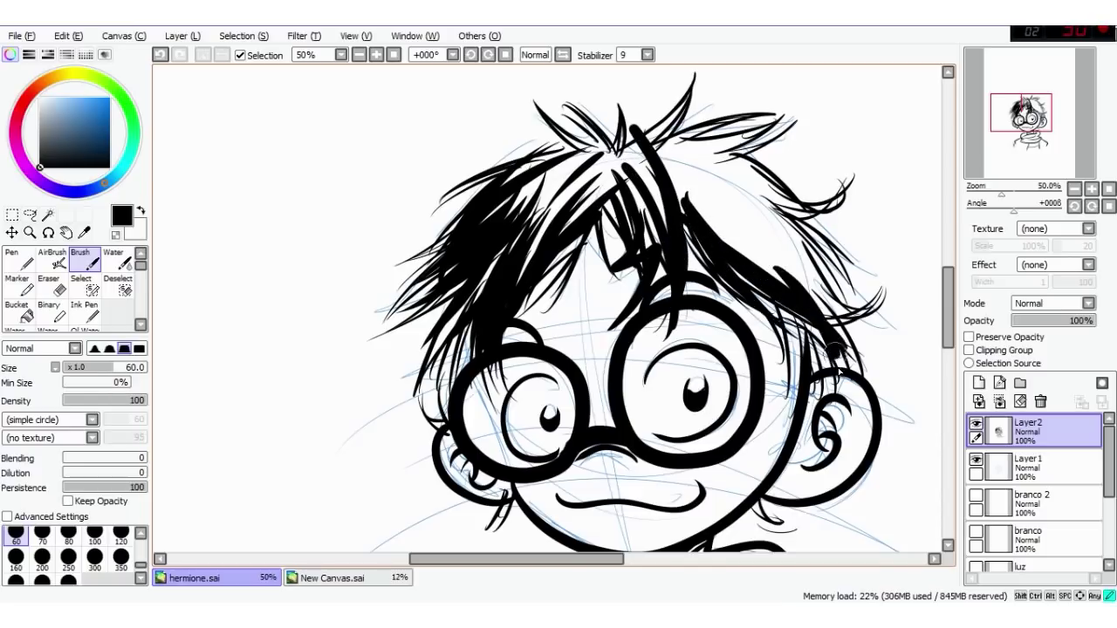
# Step: Fill the right side of the hair with thick black strands from the crown to above the ear
pyautogui.moveTo(728, 196); pyautogui.dragTo(833, 334)
pyautogui.moveTo(714, 157); pyautogui.dragTo(831, 310)
pyautogui.moveTo(693, 193); pyautogui.dragTo(837, 312)
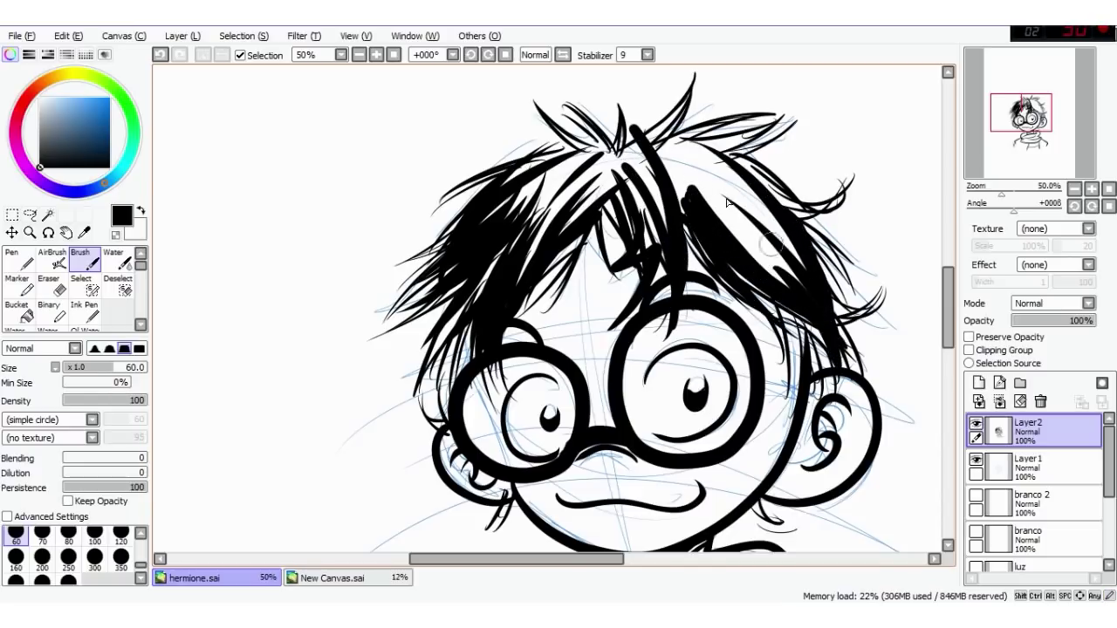
pyautogui.moveTo(708, 151); pyautogui.dragTo(828, 231)
pyautogui.moveTo(663, 147); pyautogui.dragTo(752, 150)
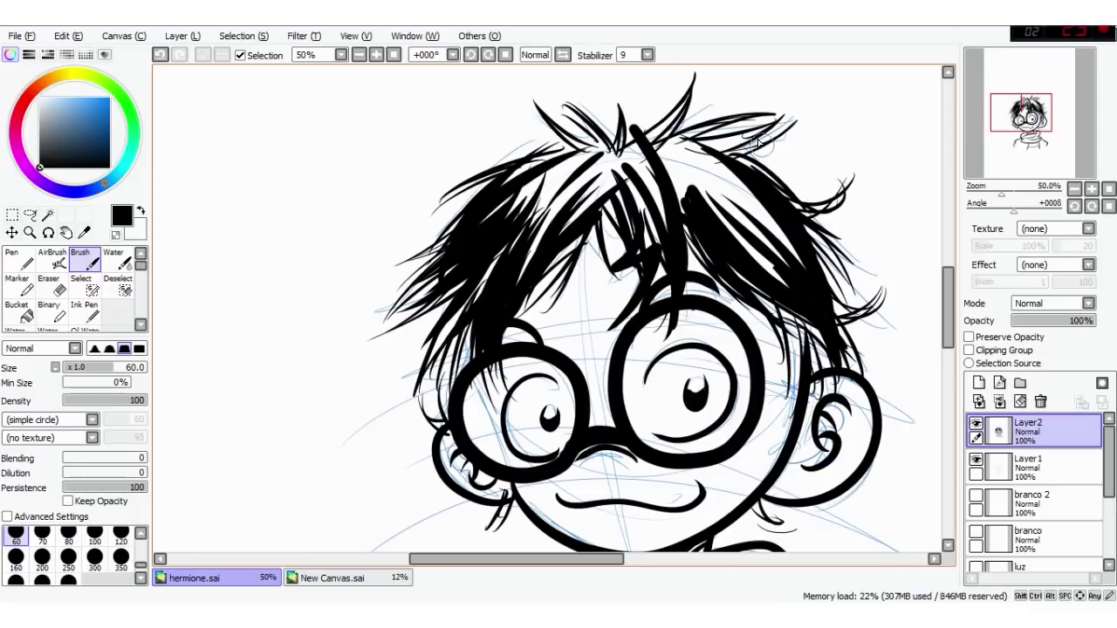
# Step: Fill the base of the crown tufts with thick strands spreading into both sides of the hair
pyautogui.moveTo(671, 123); pyautogui.dragTo(611, 159)
pyautogui.moveTo(607, 106); pyautogui.dragTo(604, 192)
pyautogui.moveTo(595, 143); pyautogui.dragTo(526, 221)
pyautogui.moveTo(611, 153); pyautogui.dragTo(733, 197)
pyautogui.moveTo(670, 161); pyautogui.dragTo(757, 215)
pyautogui.moveTo(685, 147); pyautogui.dragTo(794, 251)
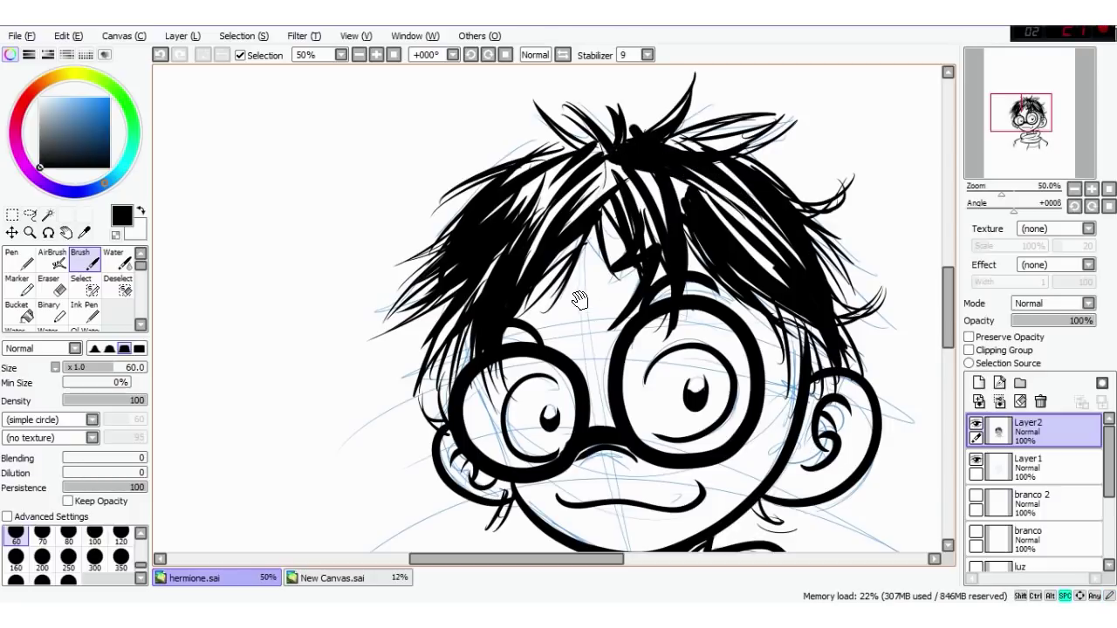
pyautogui.moveTo(626, 169)
pyautogui.mouseDown()
pyautogui.moveTo(587, 205)
pyautogui.moveTo(604, 212)
pyautogui.moveTo(542, 188)
pyautogui.moveTo(522, 202)
pyautogui.mouseUp()
pyautogui.moveTo(521, 272)
pyautogui.mouseDown()
pyautogui.moveTo(553, 132)
pyautogui.moveTo(532, 261)
pyautogui.moveTo(545, 301)
pyautogui.mouseUp()
# Step: Reduce the brush size and ink thinner strands over the forehead and down the right temple beside the glasses
pyautogui.press('[')
pyautogui.press('[')
pyautogui.press('[')
pyautogui.press('[')
pyautogui.moveTo(647, 228); pyautogui.dragTo(656, 292)
pyautogui.moveTo(768, 271)
pyautogui.mouseDown()
pyautogui.moveTo(784, 326)
pyautogui.moveTo(775, 384)
pyautogui.mouseUp()
pyautogui.press(']')
pyautogui.press(']')
pyautogui.moveTo(772, 260); pyautogui.dragTo(788, 370)
pyautogui.moveTo(788, 278); pyautogui.dragTo(757, 424)
pyautogui.moveTo(808, 285)
pyautogui.mouseDown()
pyautogui.moveTo(809, 319)
pyautogui.moveTo(743, 448)
pyautogui.mouseUp()
# Step: Ink a single curved lock of hair down the left side of the forehead
pyautogui.moveTo(557, 379); pyautogui.dragTo(570, 280)
pyautogui.moveTo(483, 180)
pyautogui.mouseDown()
pyautogui.moveTo(480, 218)
pyautogui.moveTo(501, 274)
pyautogui.mouseUp()
pyautogui.scroll(-2, 590, 389)
pyautogui.scroll(2, 590, 391)
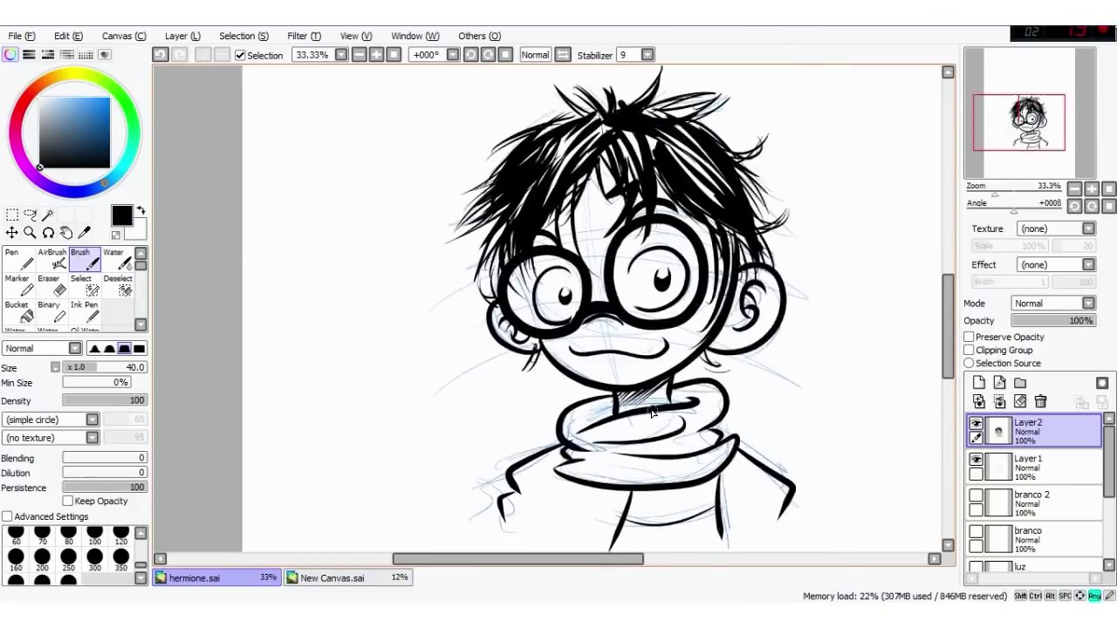
# Step: Set the brush size to 70 and fill the jacket black on both sides below the scarf
pyautogui.moveTo(474, 424)
pyautogui.mouseDown()
pyautogui.moveTo(493, 391)
pyautogui.moveTo(580, 384)
pyautogui.moveTo(532, 403)
pyautogui.moveTo(539, 448)
pyautogui.moveTo(487, 491)
pyautogui.mouseUp()
pyautogui.press(']')
pyautogui.press(']')
pyautogui.press(']')
pyautogui.press(']')
pyautogui.moveTo(842, 431); pyautogui.dragTo(732, 437)
pyautogui.moveTo(737, 387)
pyautogui.mouseDown()
pyautogui.moveTo(715, 465)
pyautogui.moveTo(813, 421)
pyautogui.moveTo(807, 481)
pyautogui.moveTo(759, 523)
pyautogui.mouseUp()
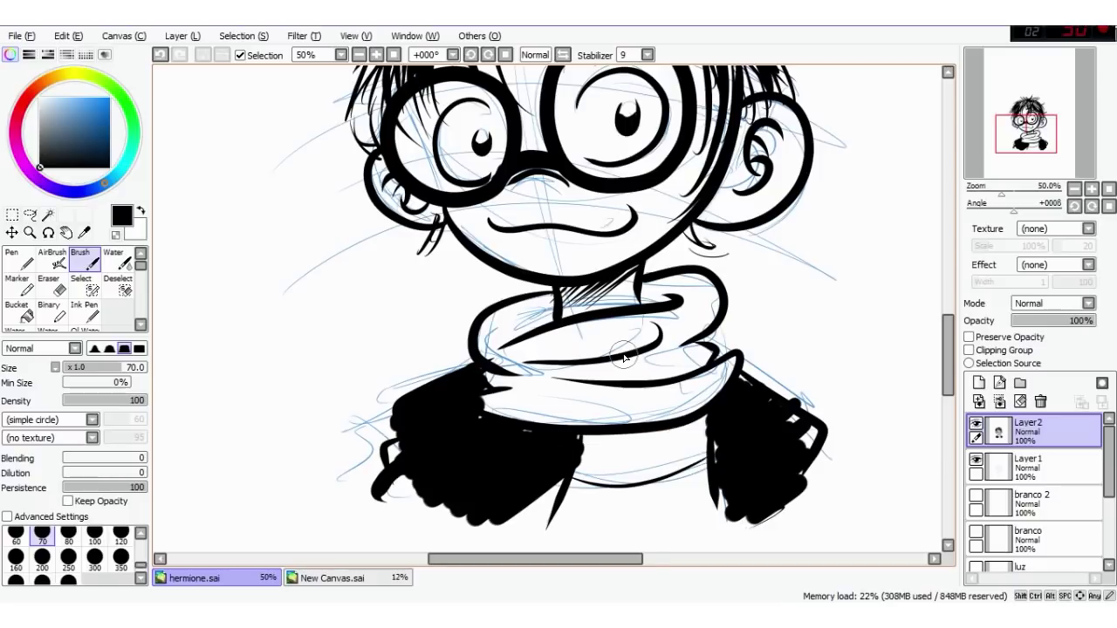
# Step: Extend the black jacket fill along its sleeves and lower edges and ink strokes beneath the scarf
pyautogui.scroll(-2, 623, 356)
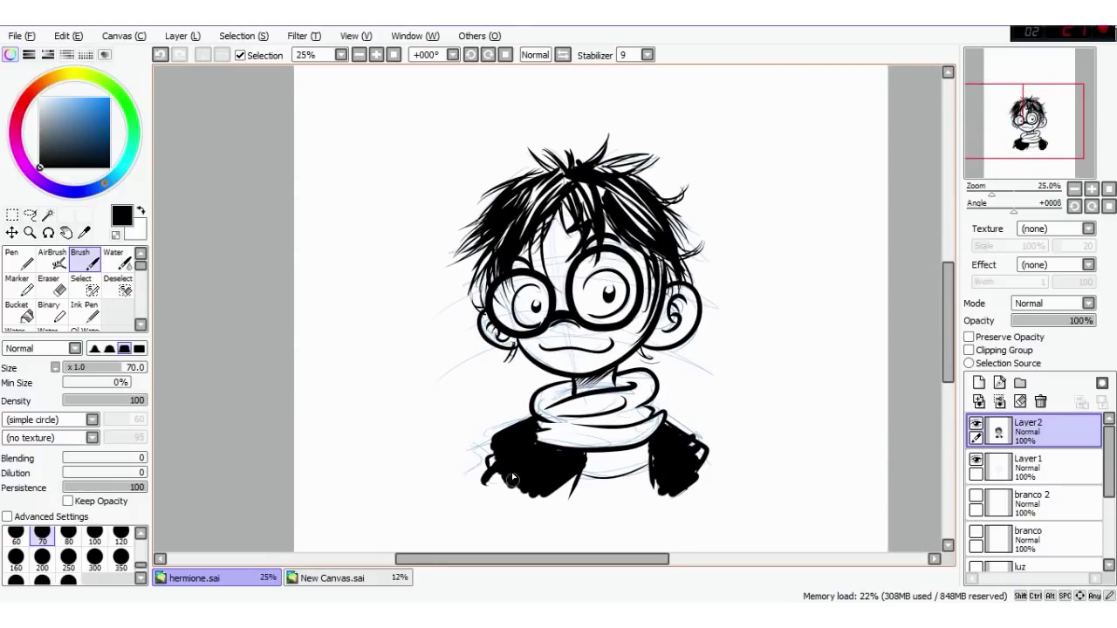
pyautogui.press('End')
pyautogui.press('End')
pyautogui.press('Delete')
pyautogui.press('Delete')
pyautogui.press('pageup')
pyautogui.press('pageup')
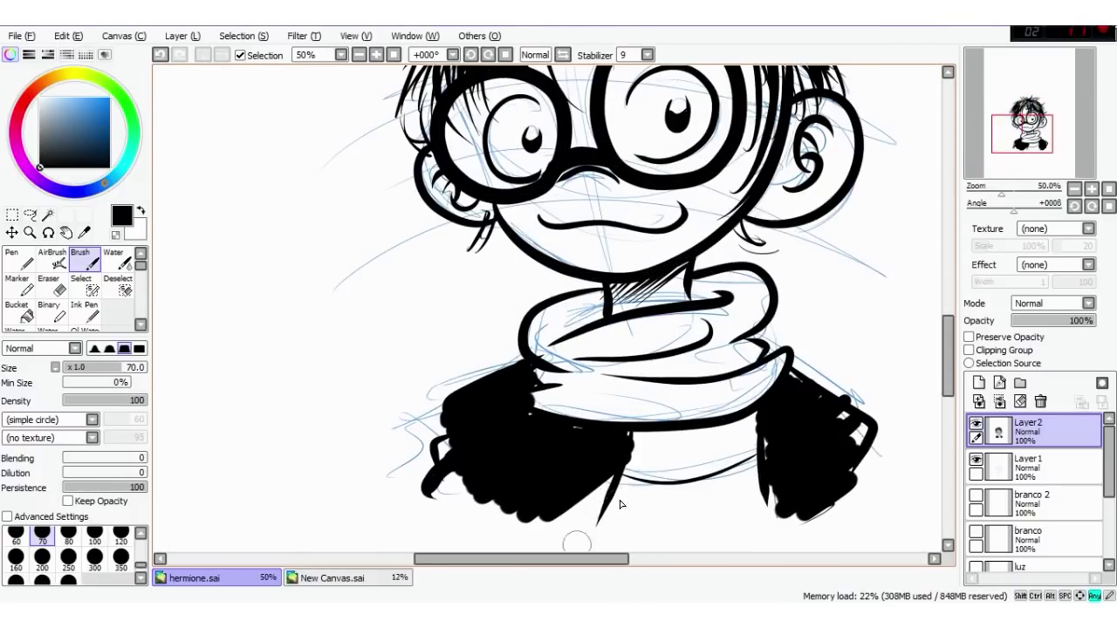
pyautogui.moveTo(578, 479)
pyautogui.mouseDown()
pyautogui.moveTo(628, 471)
pyautogui.moveTo(567, 515)
pyautogui.moveTo(554, 471)
pyautogui.moveTo(446, 479)
pyautogui.moveTo(436, 444)
pyautogui.mouseUp()
pyautogui.press('space')
pyautogui.moveTo(544, 414)
pyautogui.mouseDown()
pyautogui.moveTo(459, 484)
pyautogui.moveTo(471, 415)
pyautogui.mouseUp()
pyautogui.moveTo(724, 379)
pyautogui.mouseDown()
pyautogui.moveTo(772, 400)
pyautogui.moveTo(775, 508)
pyautogui.moveTo(755, 494)
pyautogui.mouseUp()
pyautogui.moveTo(573, 418); pyautogui.dragTo(521, 521)
pyautogui.moveTo(493, 441)
pyautogui.mouseDown()
pyautogui.moveTo(711, 431)
pyautogui.moveTo(489, 444)
pyautogui.moveTo(447, 472)
pyautogui.mouseUp()
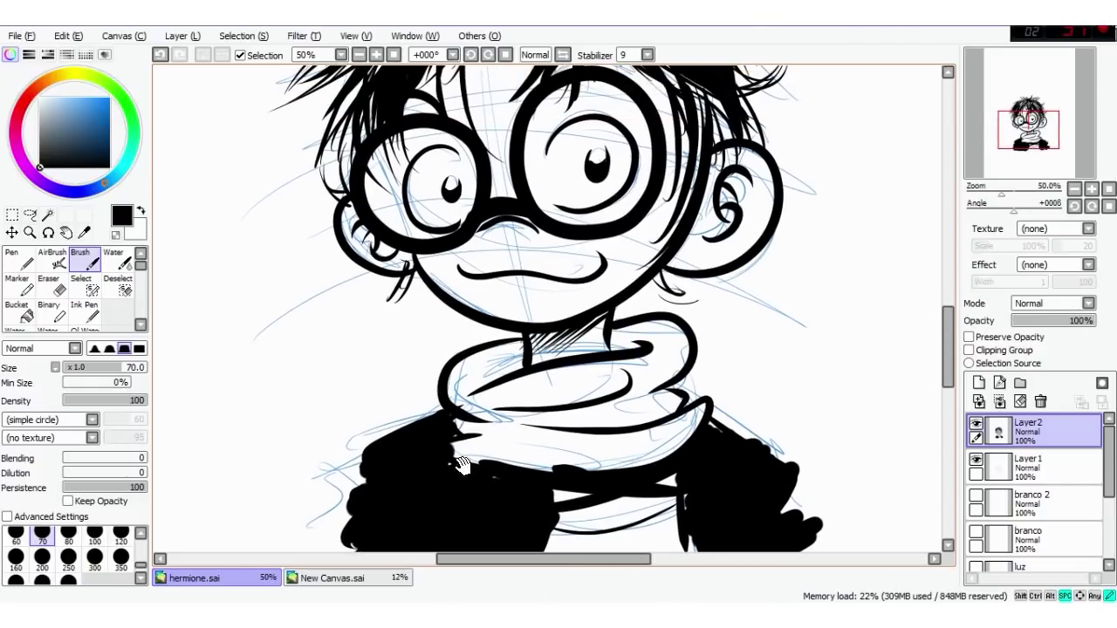
# Step: Undo the last two strokes beneath the scarf and thicken the scarf's lower edge with one stroke
pyautogui.hotkey('ctrl', 'z')
pyautogui.hotkey('ctrl', 'z')
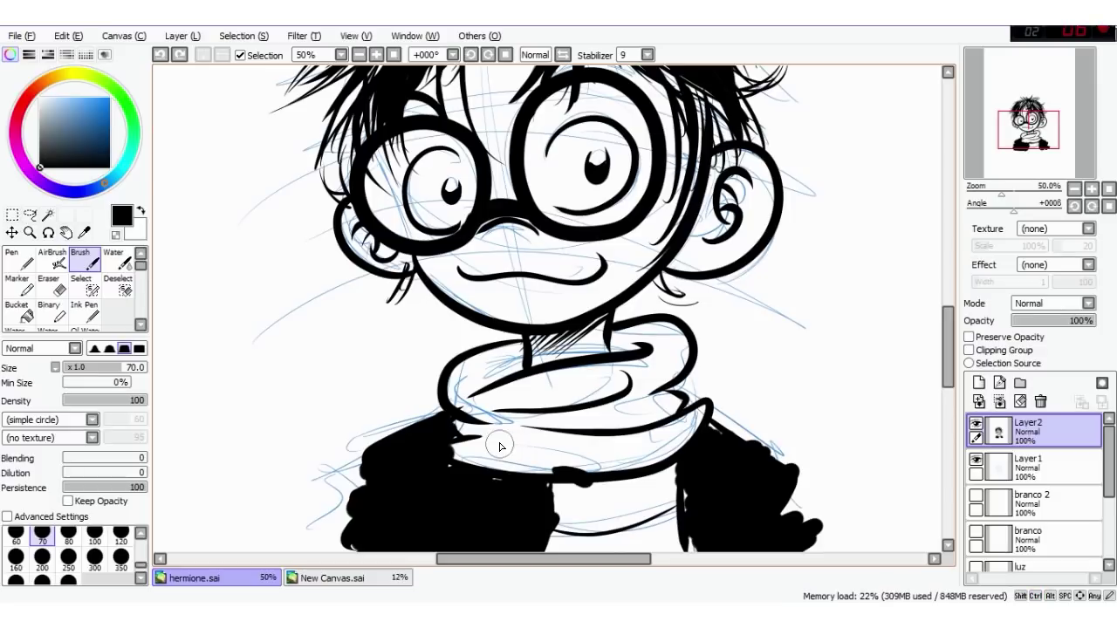
pyautogui.moveTo(542, 478); pyautogui.dragTo(703, 456)
pyautogui.moveTo(510, 487); pyautogui.dragTo(576, 371)
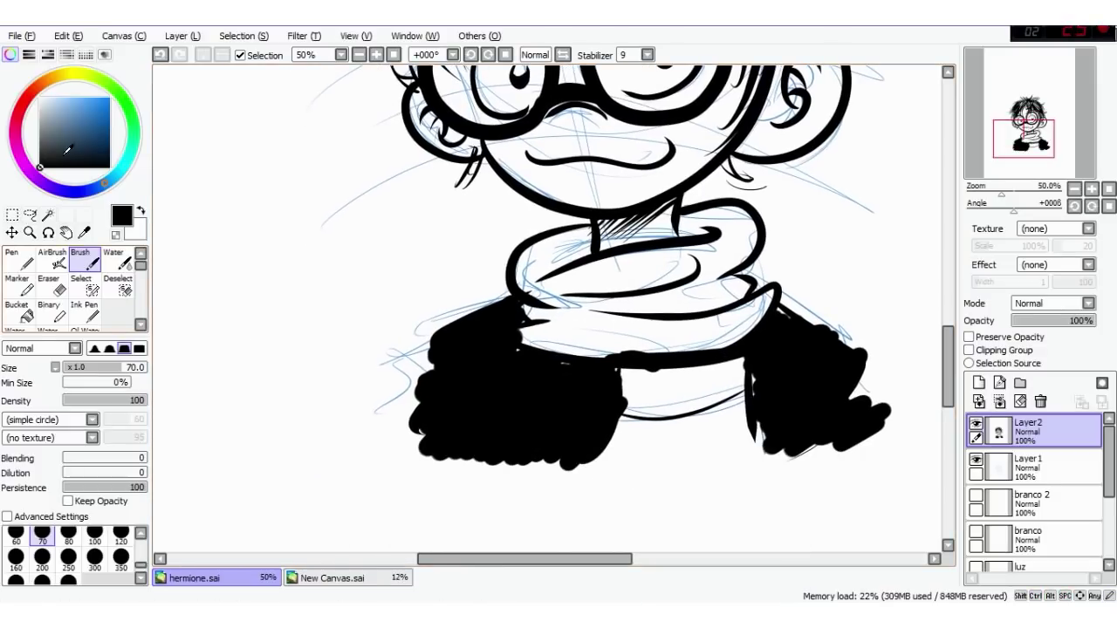
# Step: Set the colour to white and the brush size to 30, and paint thin lines along the jacket's front edges and sleeves
pyautogui.click(40, 98)
pyautogui.press(']')
pyautogui.press(']')
pyautogui.press('[')
pyautogui.press('[')
pyautogui.press('[')
pyautogui.press('[')
pyautogui.press('[')
pyautogui.press('[')
pyautogui.press('[')
pyautogui.moveTo(611, 367); pyautogui.dragTo(598, 454)
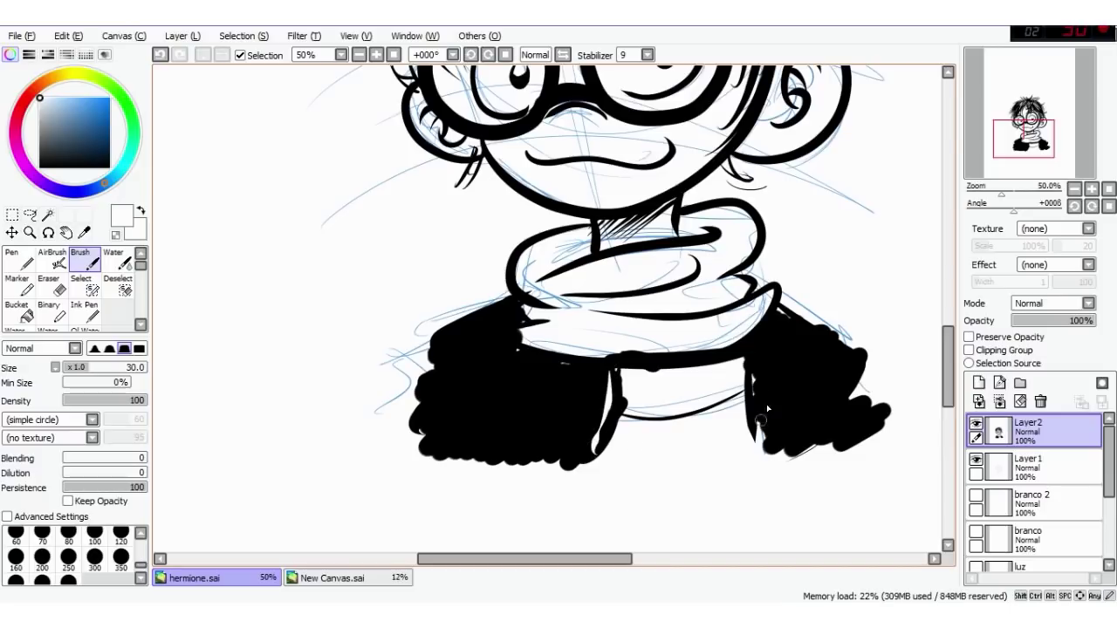
pyautogui.moveTo(752, 372); pyautogui.dragTo(762, 419)
pyautogui.moveTo(419, 307); pyautogui.dragTo(409, 328)
pyautogui.moveTo(443, 363); pyautogui.dragTo(469, 414)
pyautogui.moveTo(829, 370); pyautogui.dragTo(816, 422)
# Step: Paint white strokes through the dark hair around the lightning scar on the forehead
pyautogui.moveTo(558, 139); pyautogui.dragTo(523, 383)
pyautogui.moveTo(545, 179)
pyautogui.mouseDown()
pyautogui.moveTo(559, 122)
pyautogui.moveTo(576, 126)
pyautogui.mouseUp()
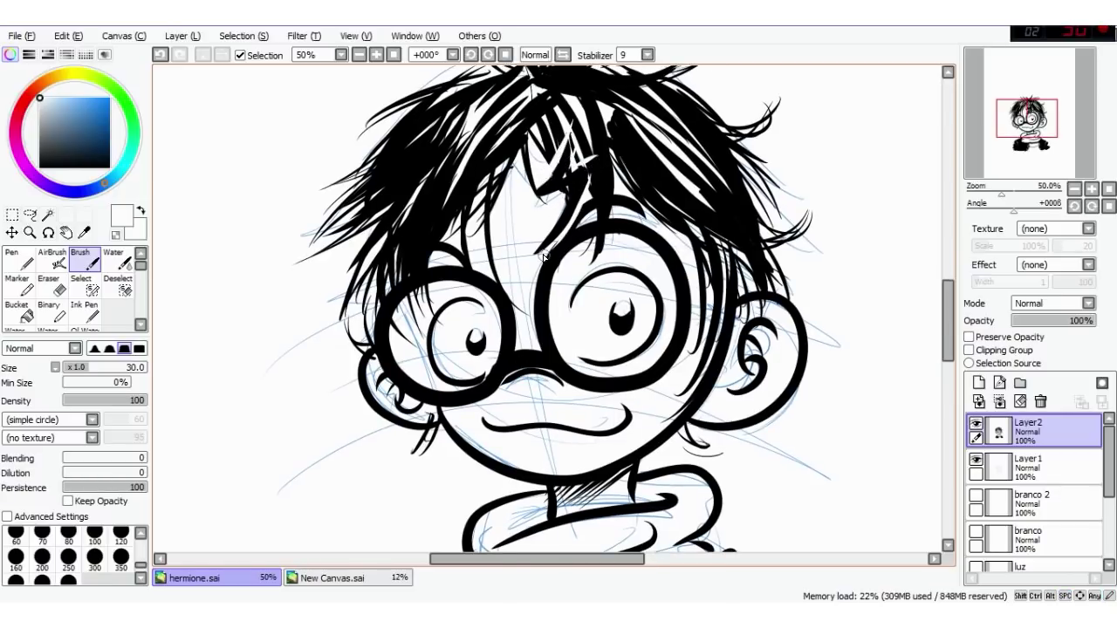
pyautogui.moveTo(441, 299); pyautogui.dragTo(465, 353)
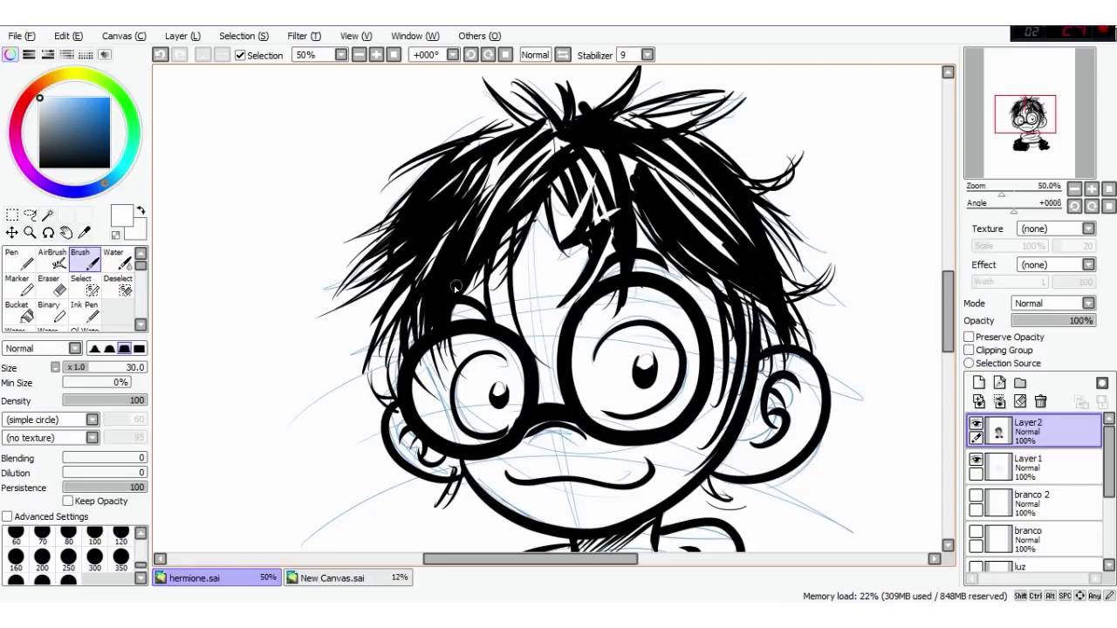
# Step: Set the brush size to 14 and paint fine white highlight strands through both sides of the hair
pyautogui.press('[')
pyautogui.moveTo(453, 260); pyautogui.dragTo(445, 366)
pyautogui.moveTo(441, 254); pyautogui.dragTo(439, 347)
pyautogui.moveTo(454, 212); pyautogui.dragTo(389, 260)
pyautogui.moveTo(434, 193); pyautogui.dragTo(384, 235)
pyautogui.moveTo(667, 238); pyautogui.dragTo(745, 316)
pyautogui.moveTo(710, 244)
pyautogui.mouseDown()
pyautogui.moveTo(721, 375)
pyautogui.moveTo(770, 356)
pyautogui.mouseUp()
pyautogui.moveTo(732, 213); pyautogui.dragTo(781, 269)
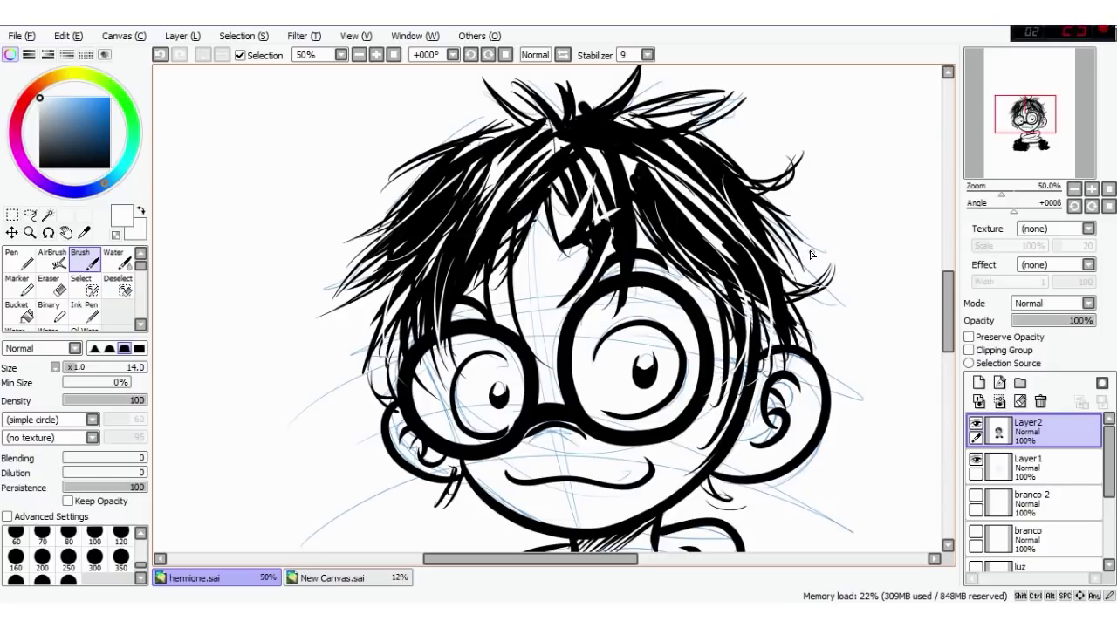
# Step: Hide Layer2 and add a new linework layer above it
pyautogui.scroll(-2, 809, 254)
pyautogui.moveTo(430, 485)
pyautogui.mouseDown()
pyautogui.moveTo(325, 501)
pyautogui.moveTo(322, 459)
pyautogui.mouseUp()
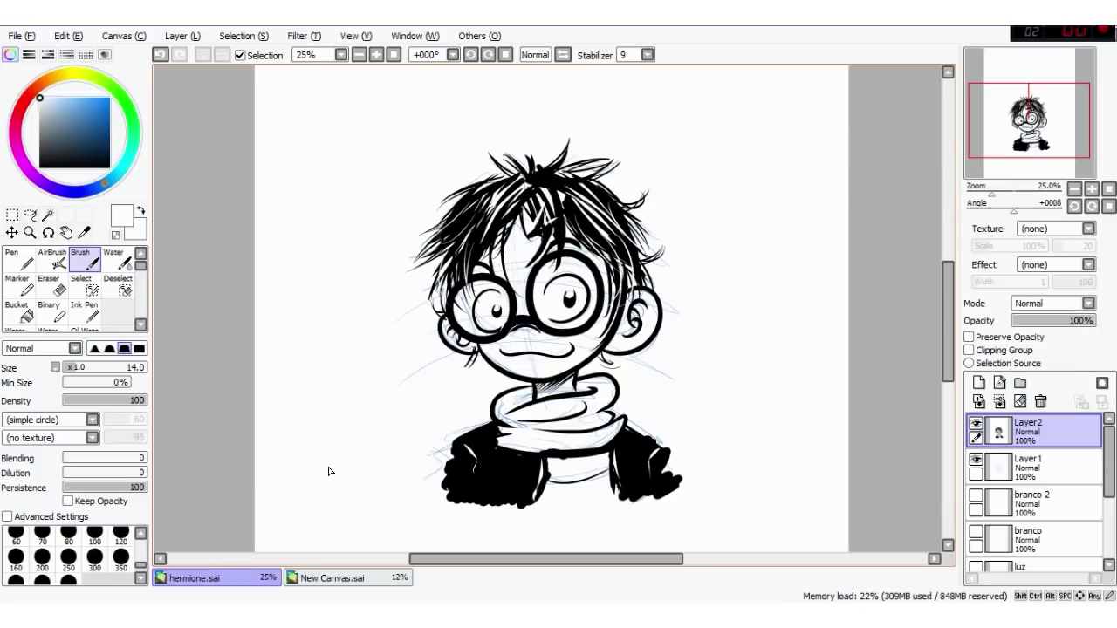
pyautogui.click(974, 430)
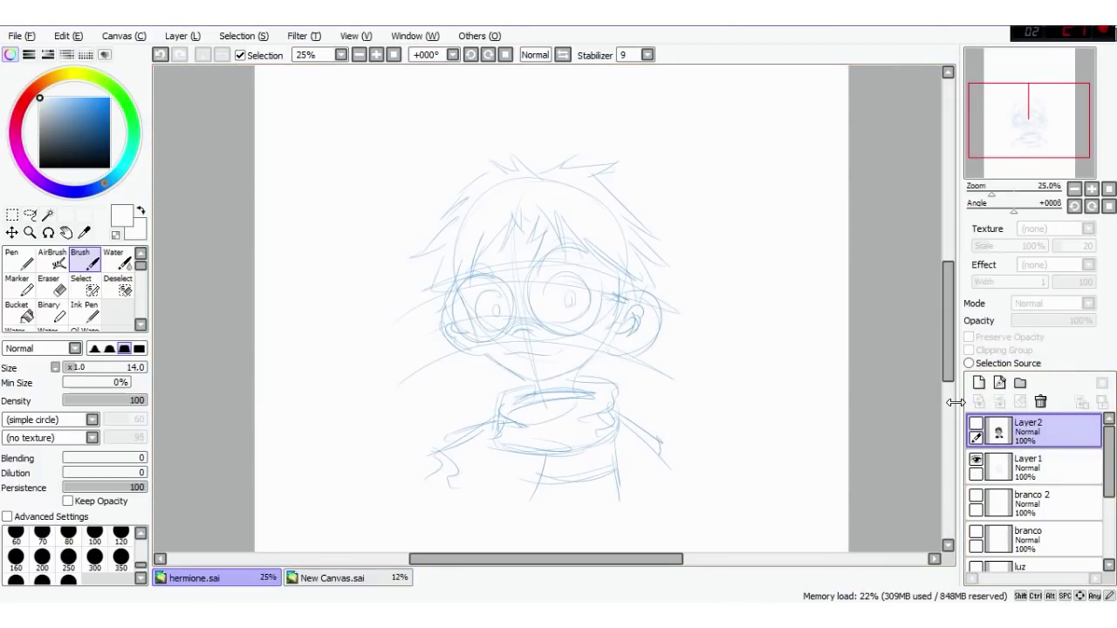
pyautogui.click(996, 384)
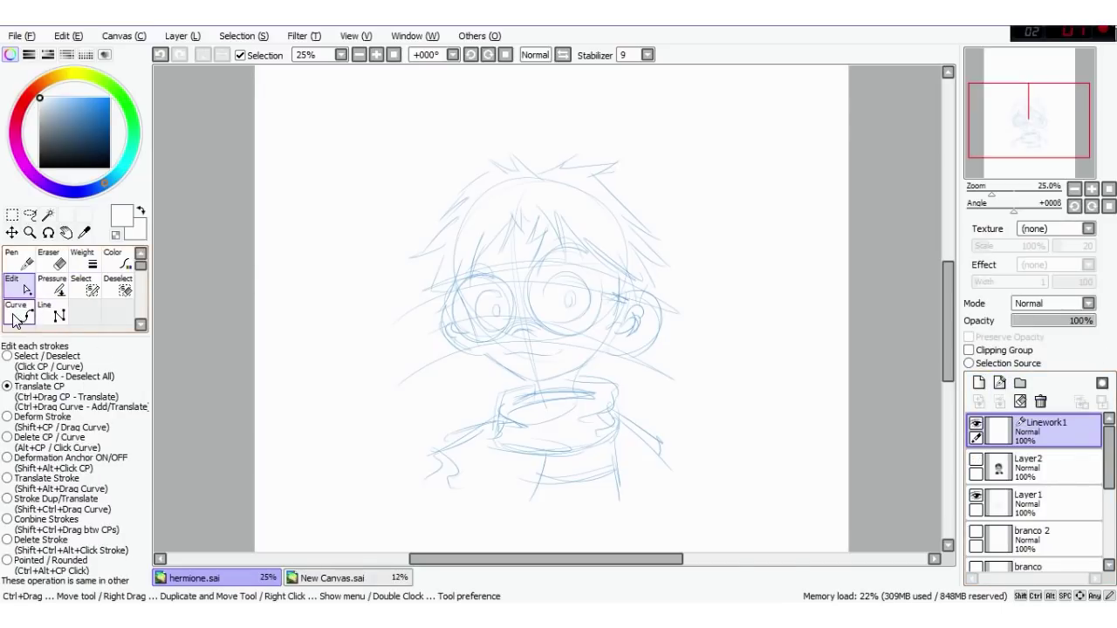
# Step: Choose the linework Pen at size 30 and set the colour to black
pyautogui.click(17, 262)
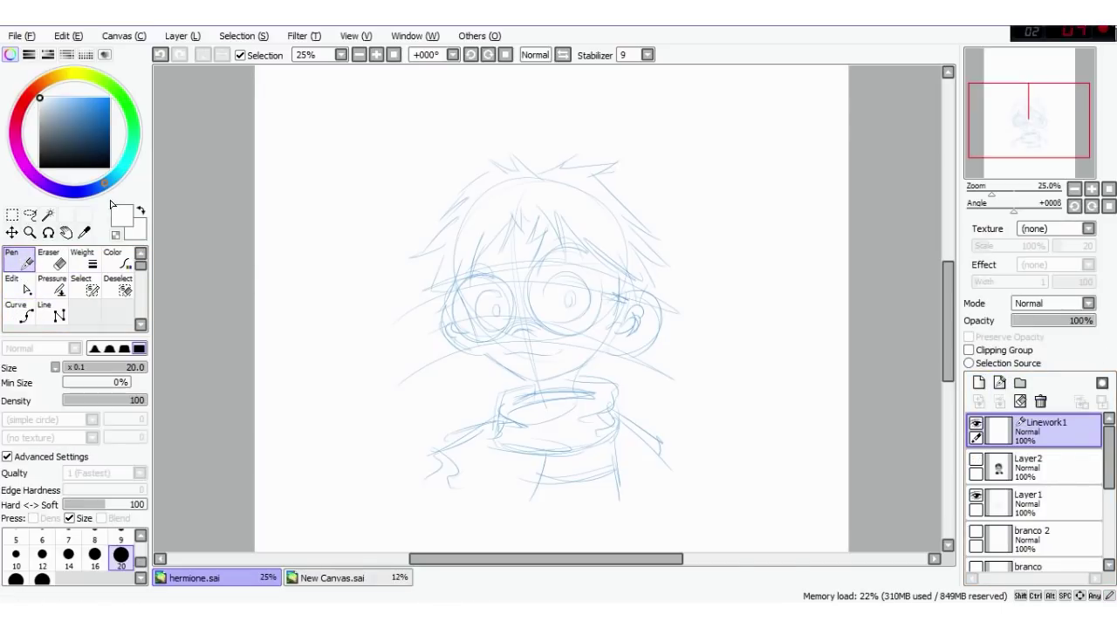
pyautogui.press(']')
pyautogui.press(']')
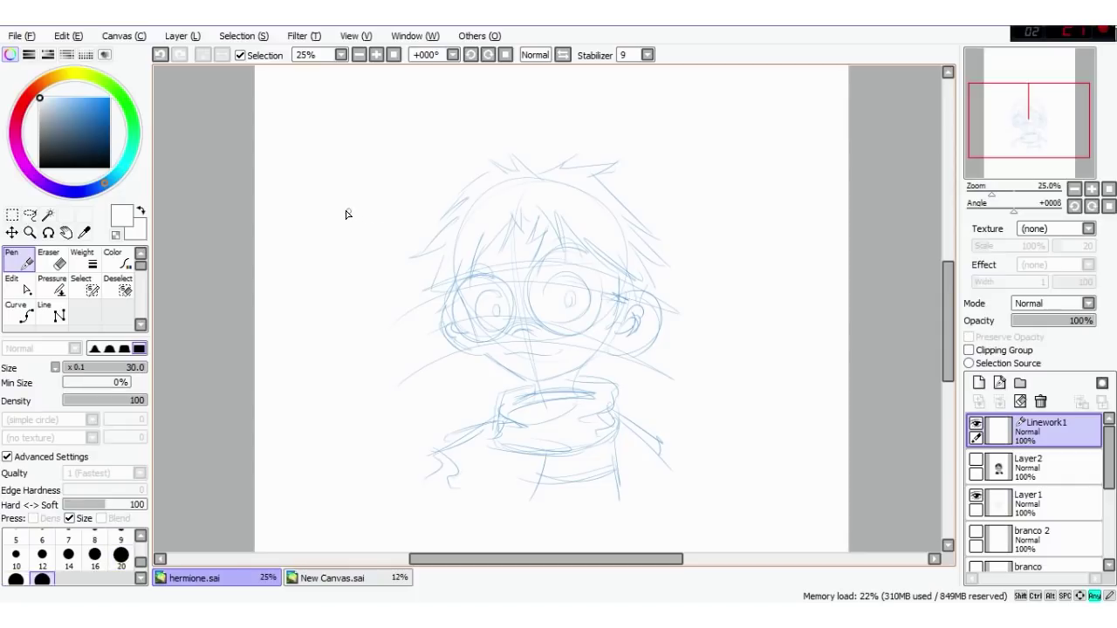
pyautogui.hotkey('ctrl', 'z')
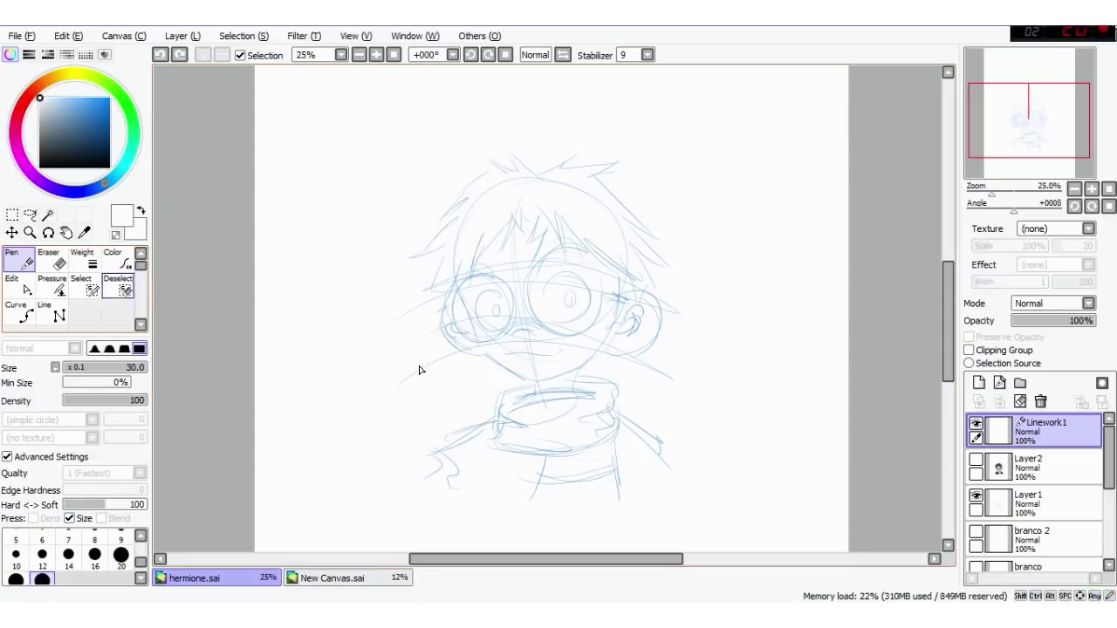
pyautogui.moveTo(66, 138); pyautogui.dragTo(18, 199)
# Step: Try two freehand Pen strokes beside the sketch and undo each one
pyautogui.moveTo(319, 167)
pyautogui.mouseDown()
pyautogui.moveTo(391, 403)
pyautogui.moveTo(369, 479)
pyautogui.mouseUp()
pyautogui.hotkey('ctrl', 'z')
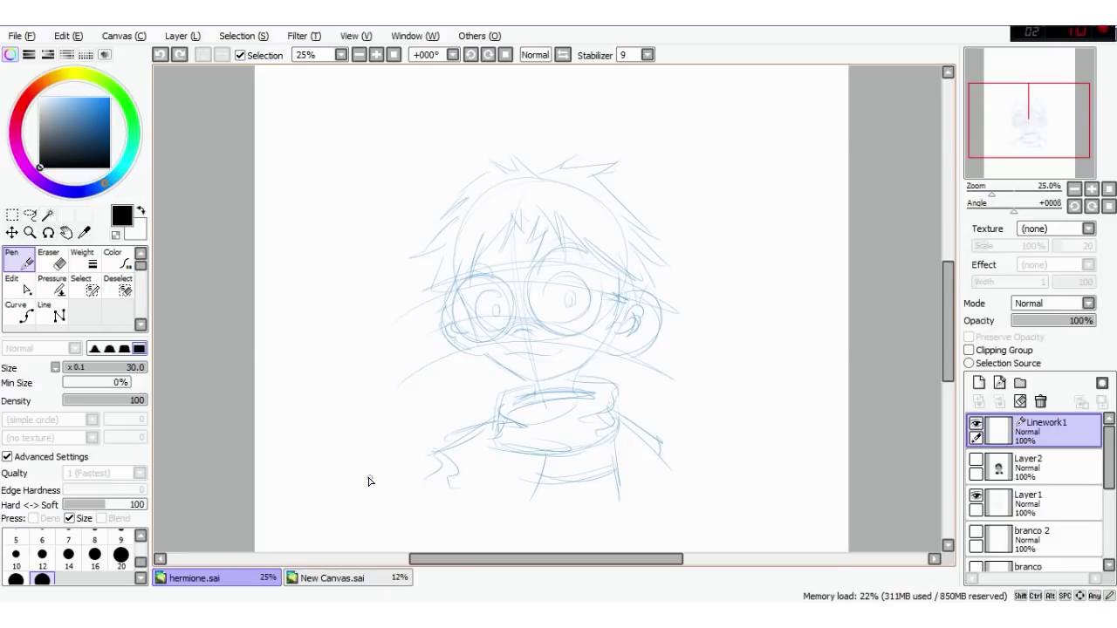
pyautogui.moveTo(288, 182)
pyautogui.mouseDown()
pyautogui.moveTo(343, 247)
pyautogui.moveTo(349, 429)
pyautogui.mouseUp()
pyautogui.hotkey('ctrl', 'z')
# Step: Set the Stabilizer to S-6
pyautogui.scroll(1, 347, 428)
pyautogui.scroll(2, 549, 166)
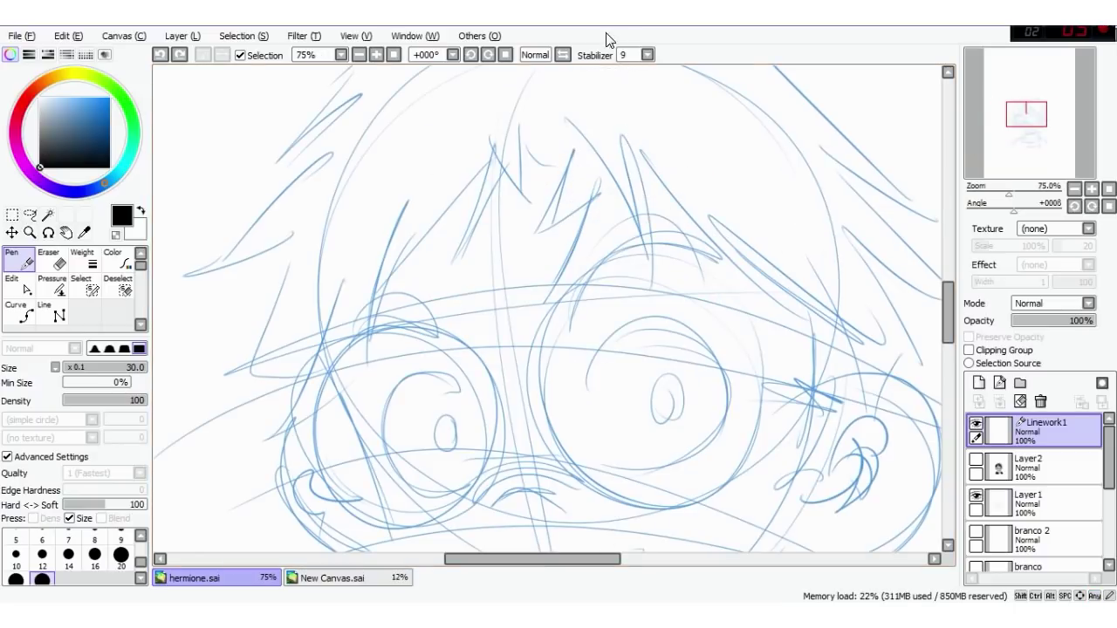
pyautogui.click(628, 55)
pyautogui.click(628, 347)
# Step: Try long curved Pen strokes across the sketched face with the stronger stabilizer and undo them
pyautogui.moveTo(563, 332)
pyautogui.mouseDown()
pyautogui.moveTo(312, 182)
pyautogui.moveTo(323, 461)
pyautogui.mouseUp()
pyautogui.moveTo(222, 177)
pyautogui.mouseDown()
pyautogui.moveTo(792, 254)
pyautogui.moveTo(899, 441)
pyautogui.mouseUp()
pyautogui.hotkey('ctrl', 'z')
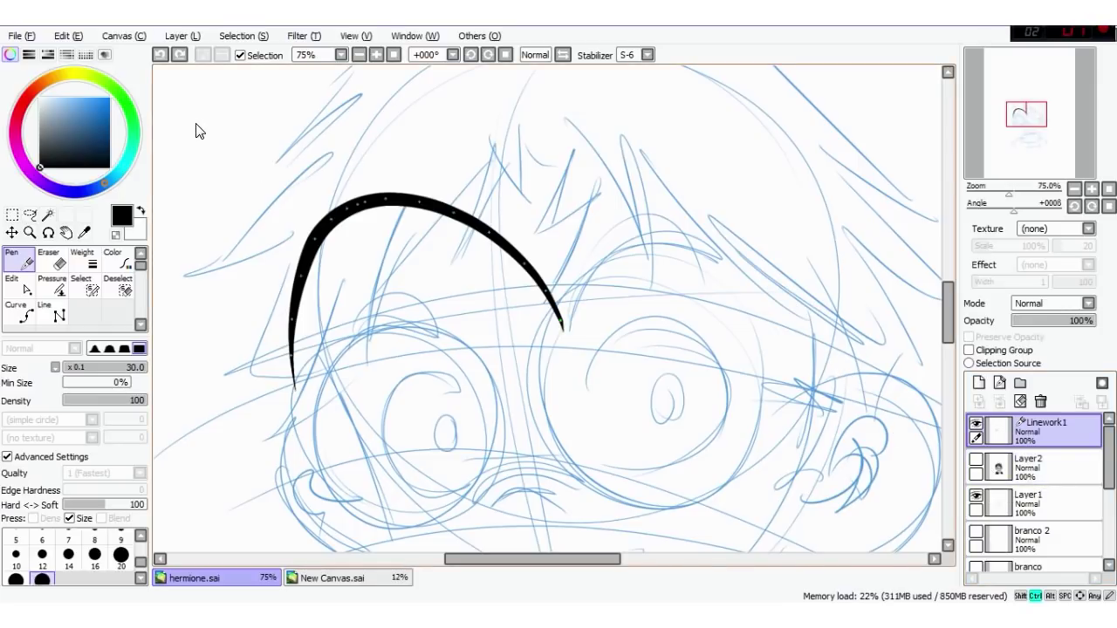
pyautogui.hotkey('ctrl', 'z')
# Step: Trace the jawline with the Curve tool at size 16, from the left cheek around the chin to the right ear
pyautogui.scroll(-3, 196, 127)
pyautogui.moveTo(306, 357); pyautogui.dragTo(411, 380)
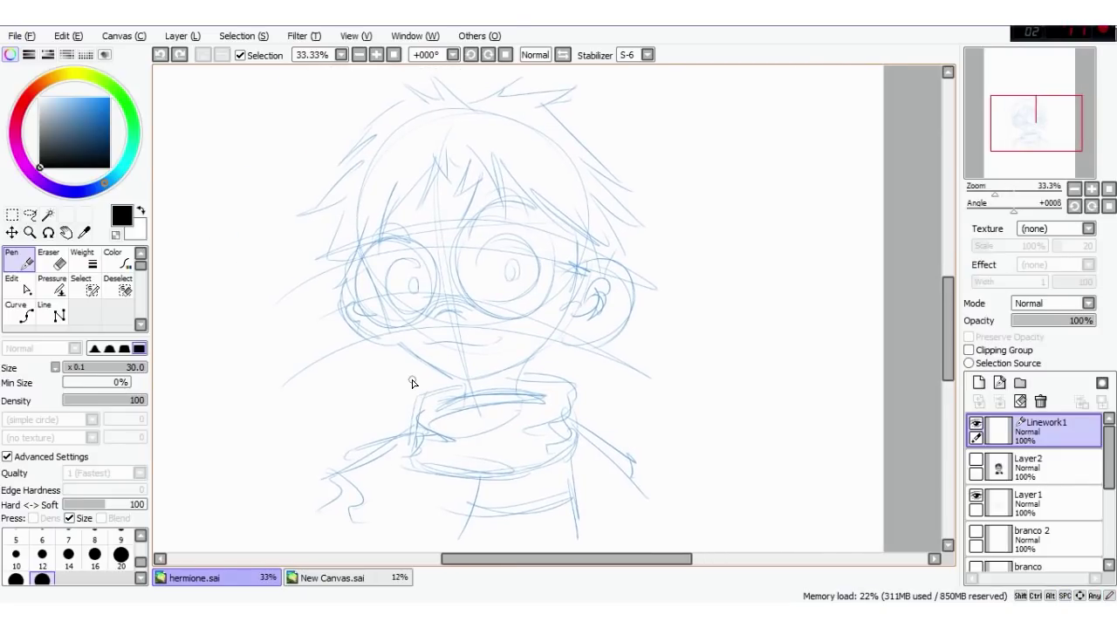
pyautogui.scroll(1, 413, 383)
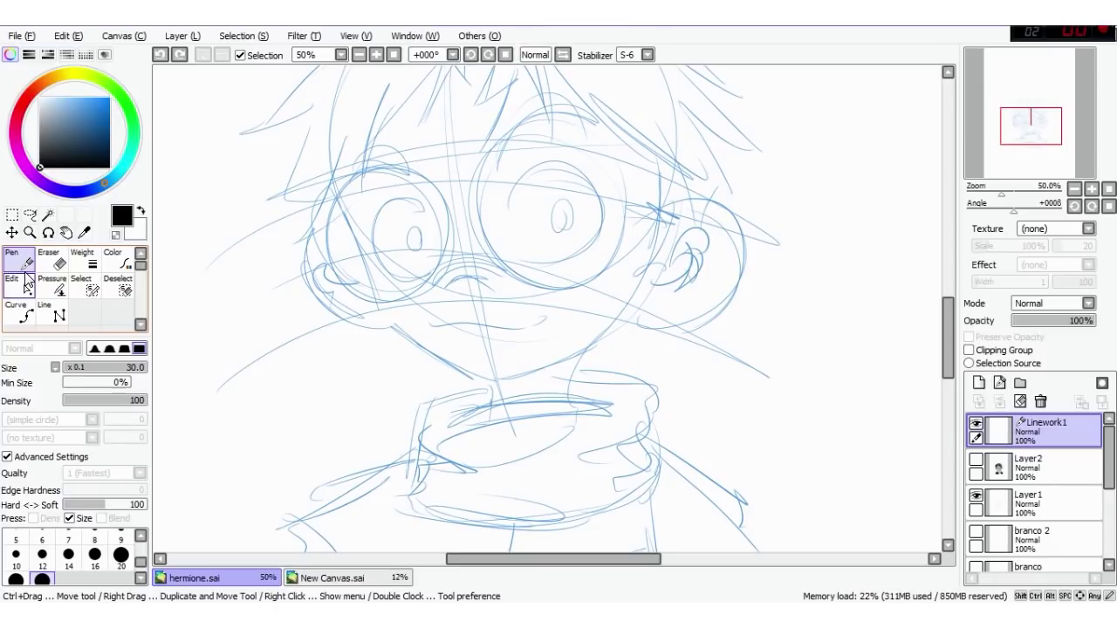
pyautogui.click(17, 320)
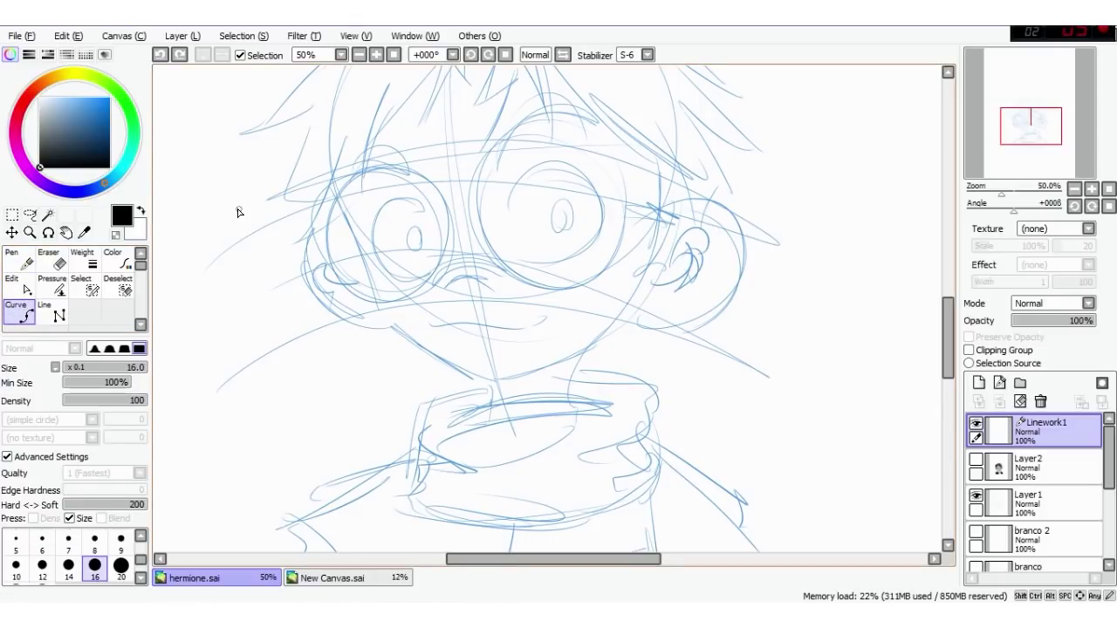
pyautogui.click(375, 301)
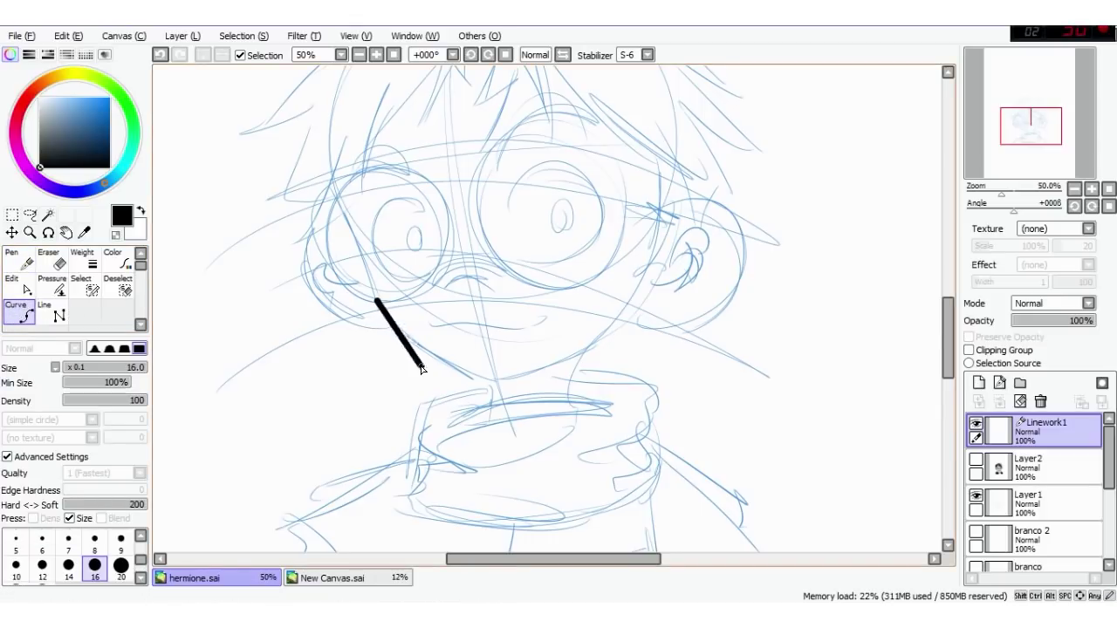
pyautogui.click(478, 381)
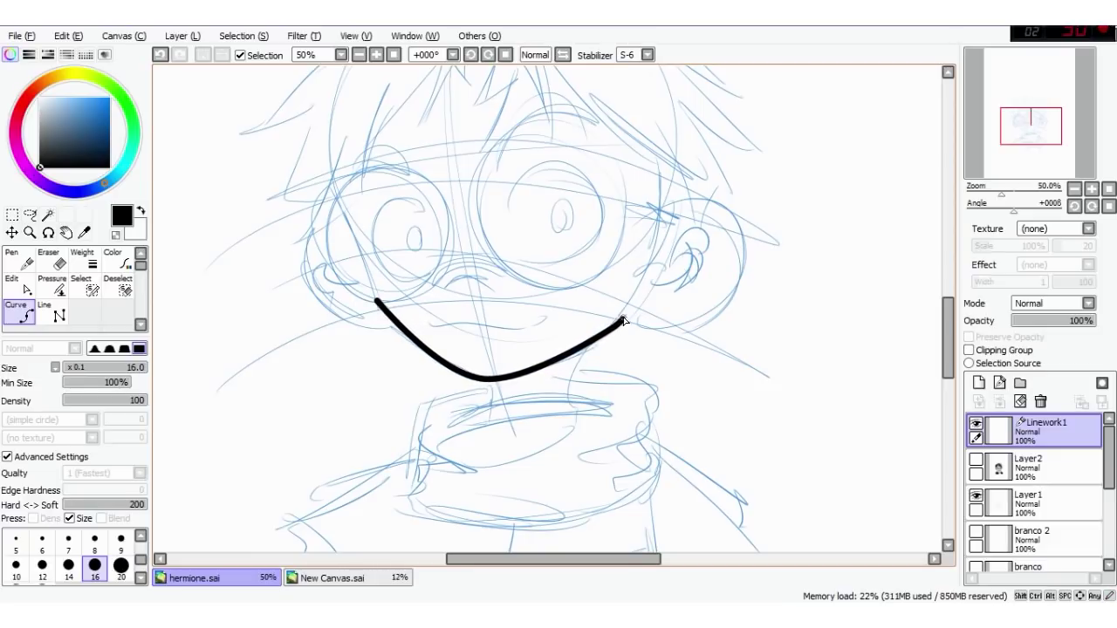
pyautogui.click(654, 251)
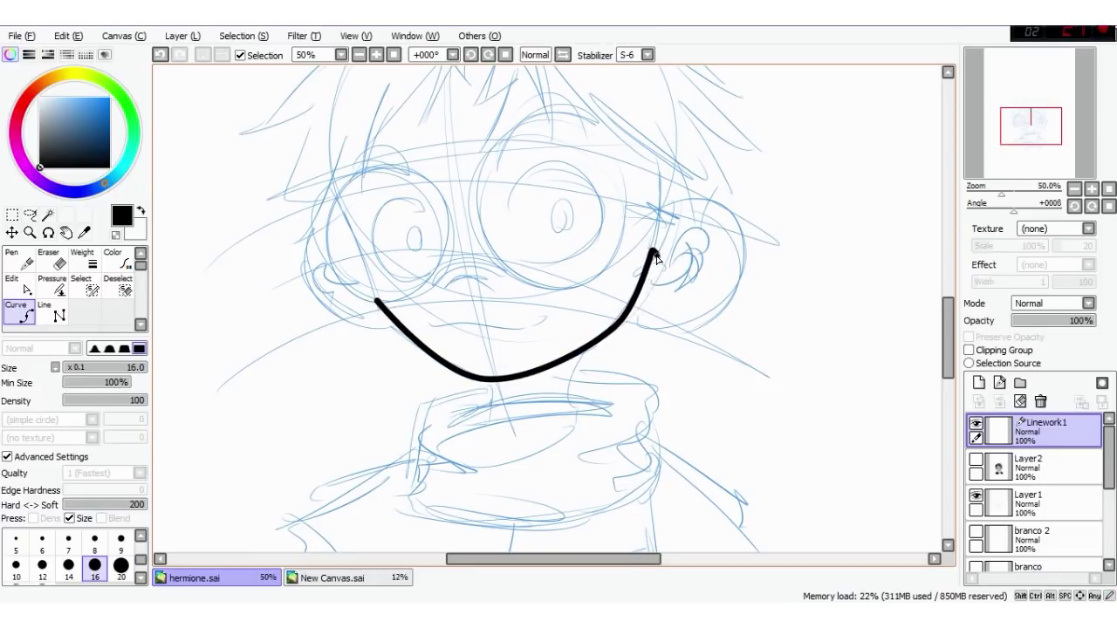
pyautogui.doubleClick(653, 252)
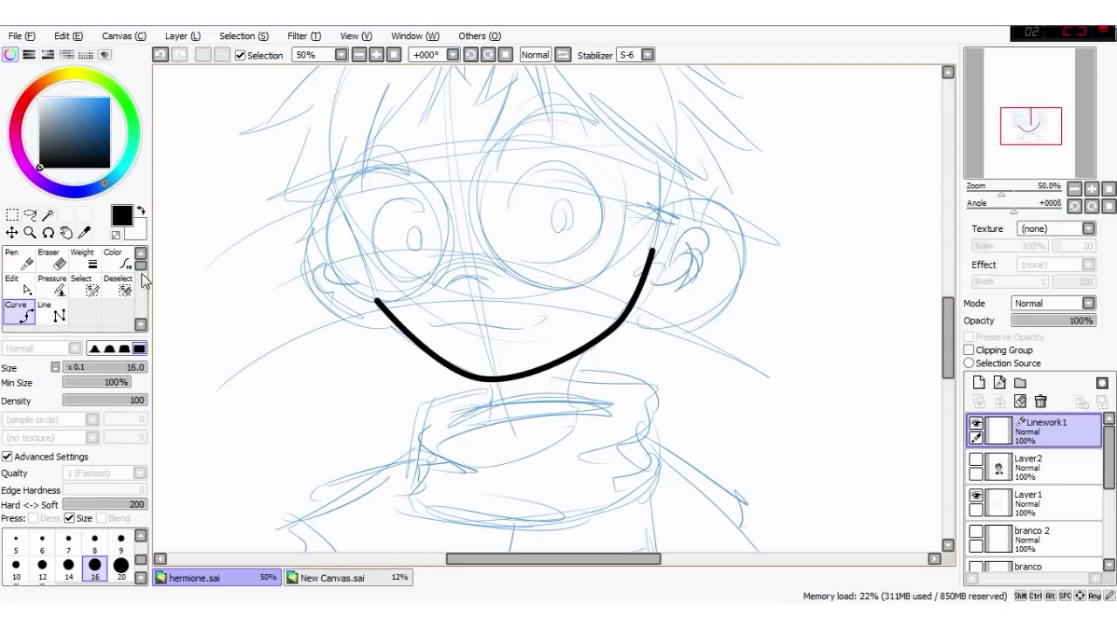
# Step: Draw a short straight line across the nose bridge between the glasses with the Line tool at size 30
pyautogui.click(52, 283)
pyautogui.click(19, 292)
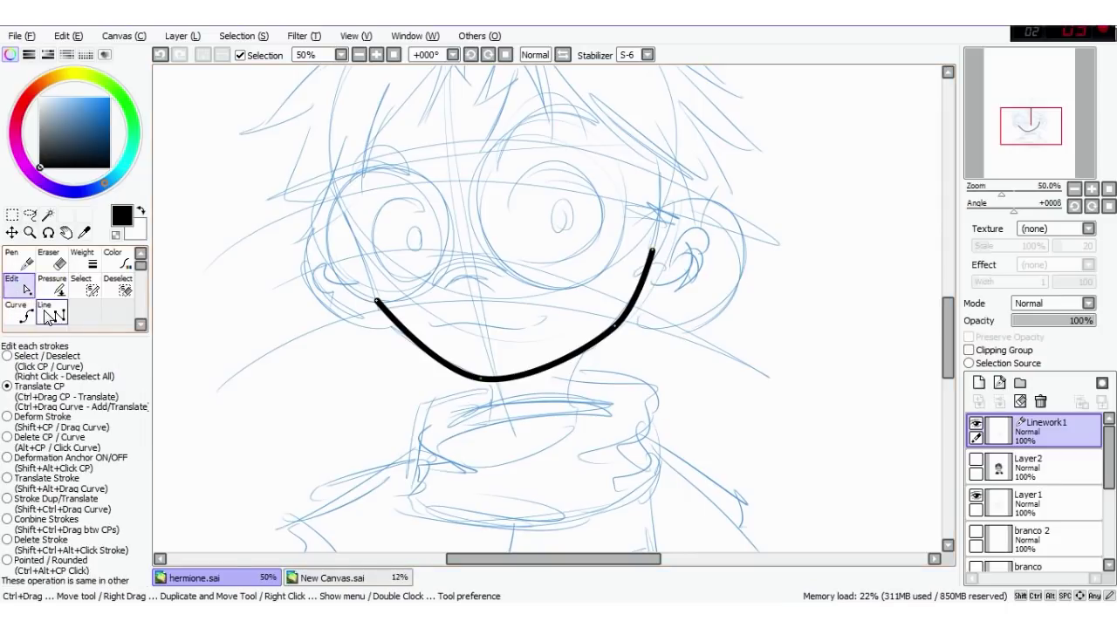
pyautogui.click(56, 314)
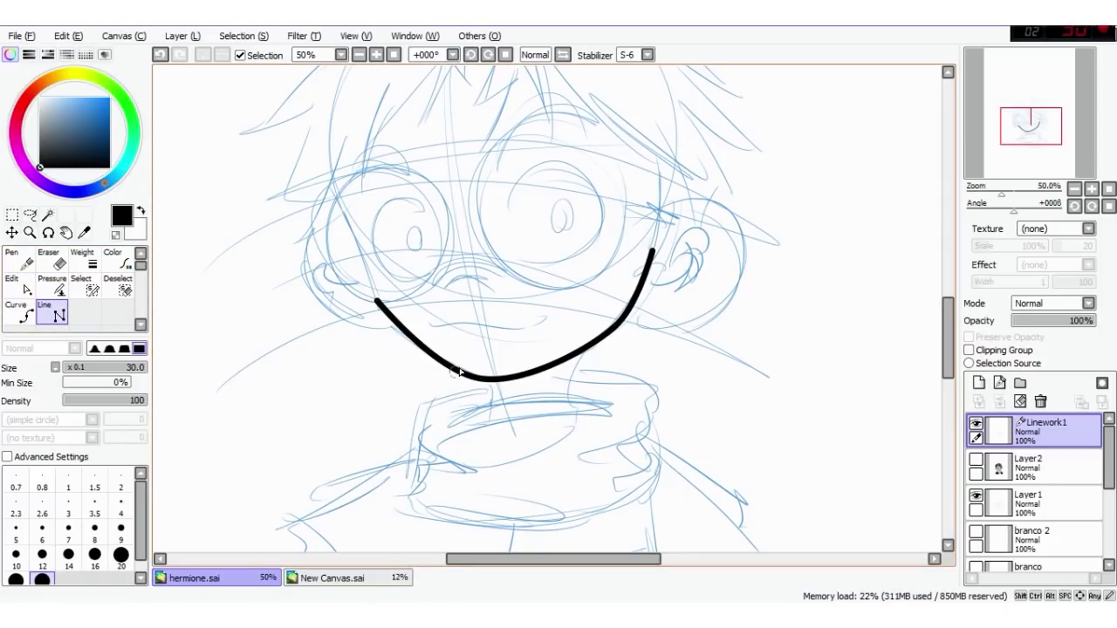
pyautogui.moveTo(430, 274); pyautogui.dragTo(466, 270)
pyautogui.click(508, 268)
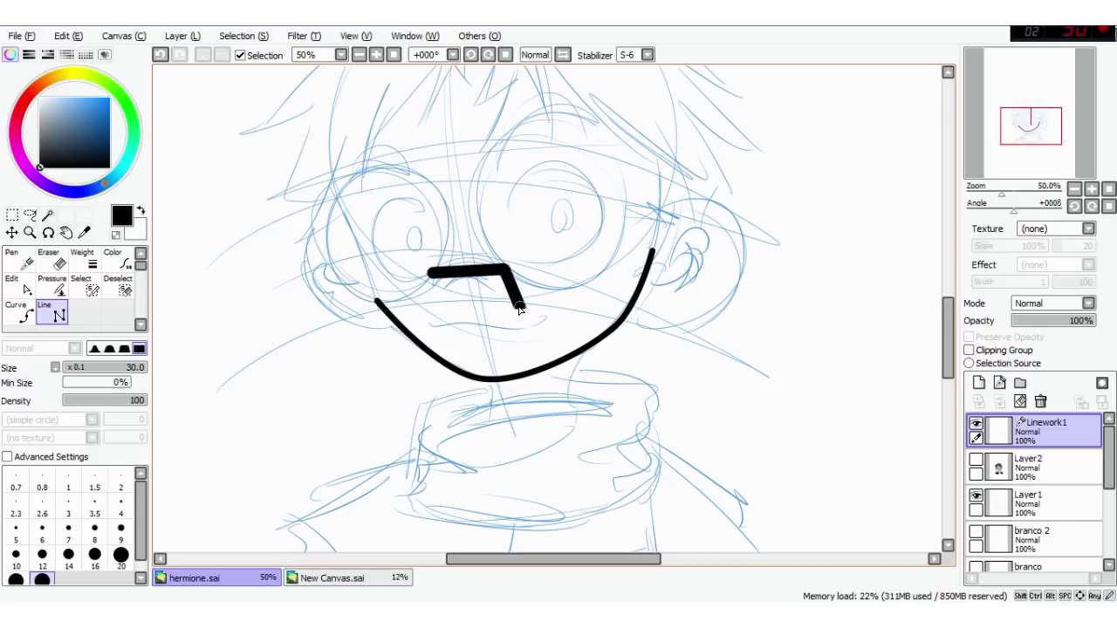
pyautogui.rightClick(380, 402)
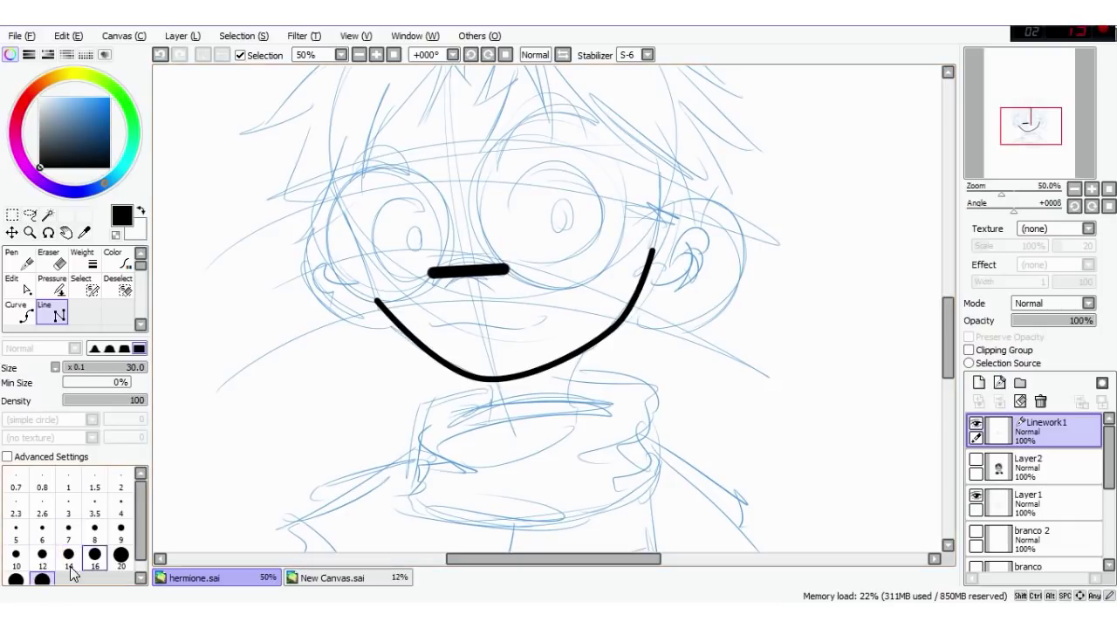
# Step: Reduce the pressure at the nose-bridge line's right end to taper it, and bend its middle upward into an arch
pyautogui.click(52, 285)
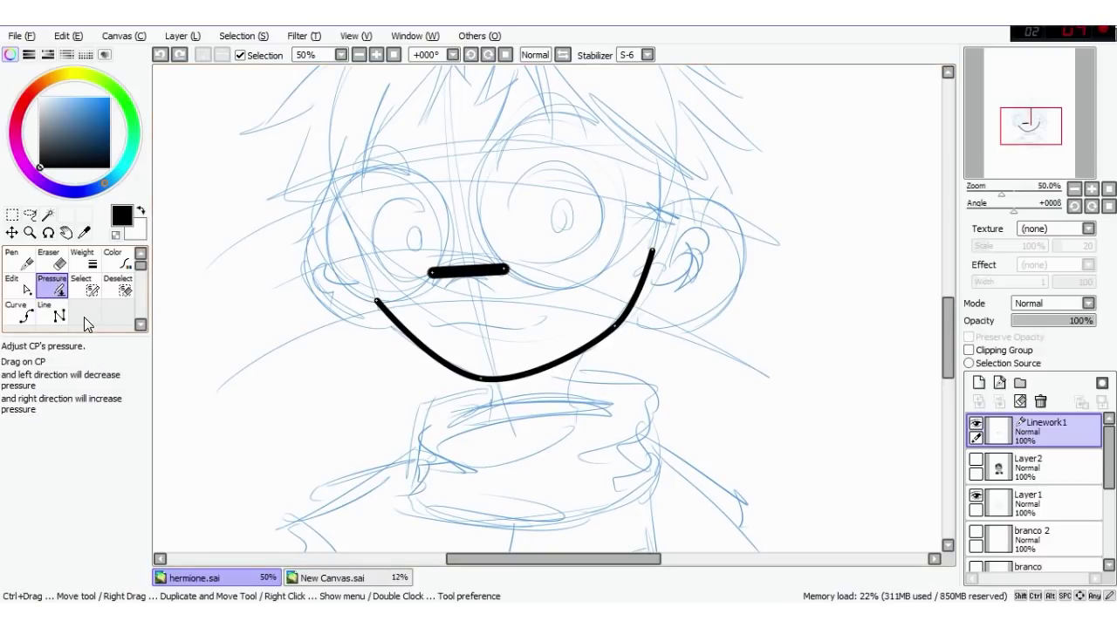
pyautogui.moveTo(513, 287); pyautogui.dragTo(426, 300)
pyautogui.click(17, 288)
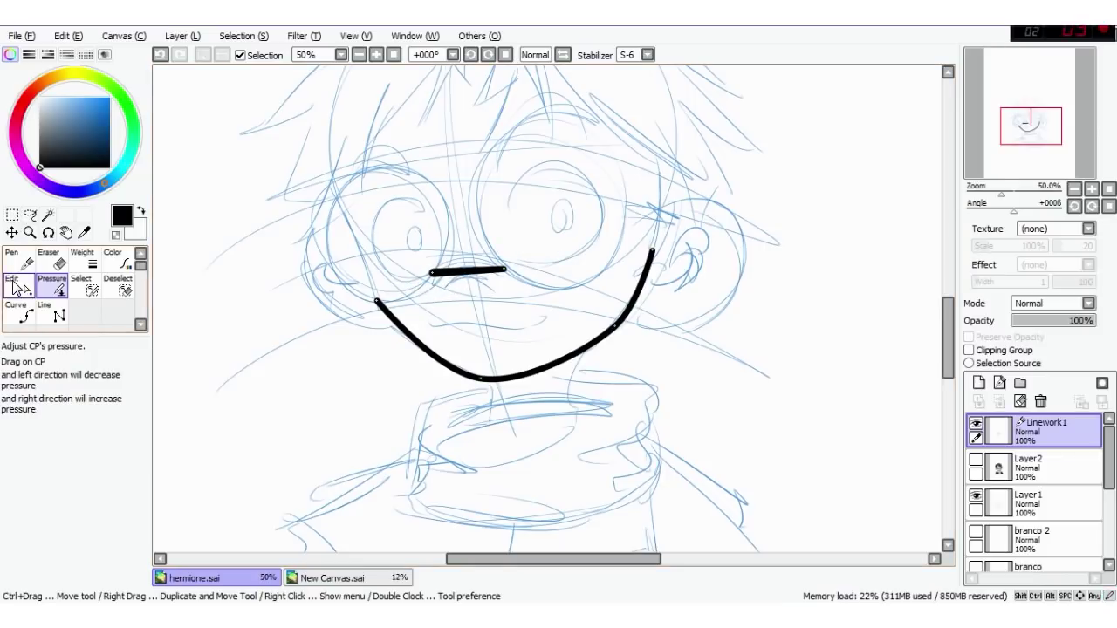
pyautogui.moveTo(468, 271)
pyautogui.mouseDown()
pyautogui.moveTo(466, 258)
pyautogui.moveTo(437, 273)
pyautogui.moveTo(502, 271)
pyautogui.mouseUp()
# Step: Adjust the jawline's control points, raising the chin slightly and extending the end near the right ear upward
pyautogui.moveTo(480, 379); pyautogui.dragTo(481, 374)
pyautogui.moveTo(614, 328); pyautogui.dragTo(611, 323)
pyautogui.moveTo(653, 251); pyautogui.dragTo(654, 231)
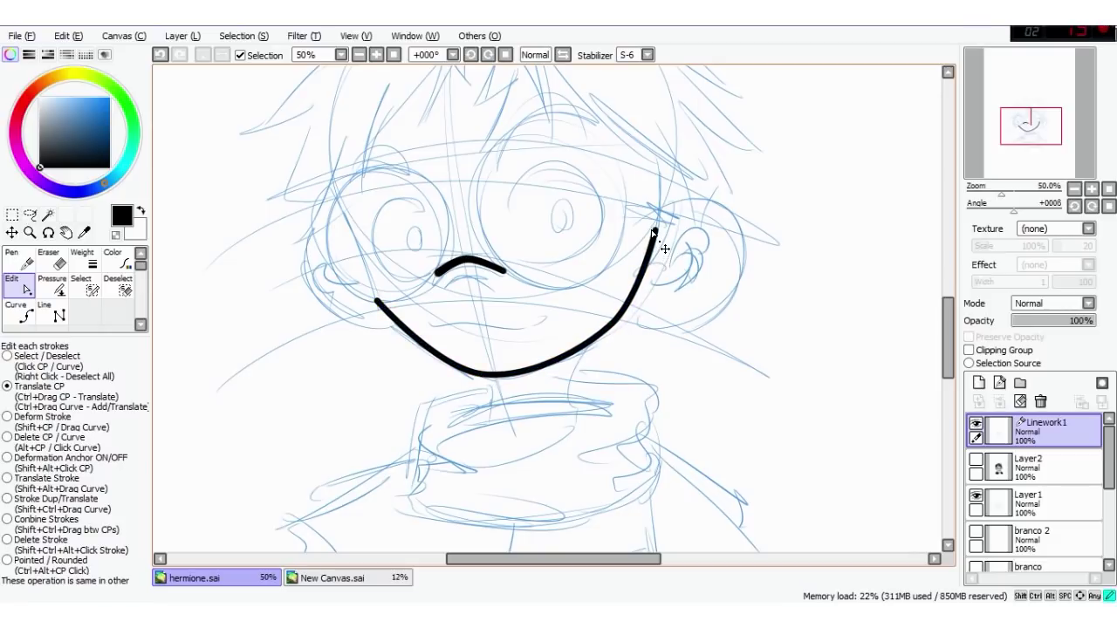
# Step: Trace the left glasses lens as a closed loop with the Curve tool at size 20, starting and ending at the nose bridge
pyautogui.click(24, 312)
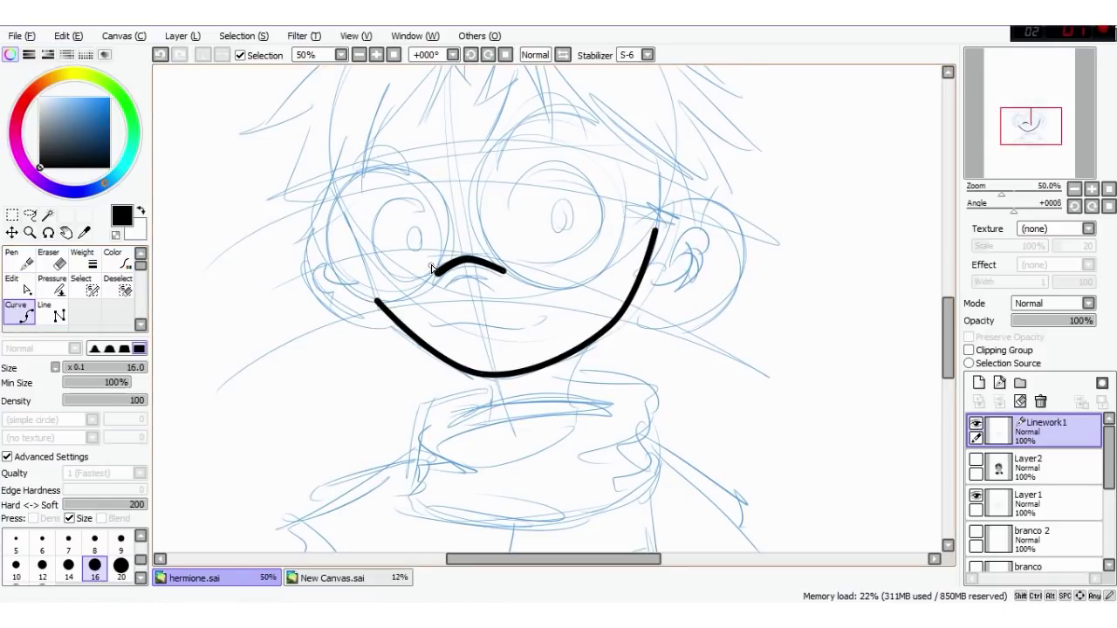
pyautogui.click(121, 564)
pyautogui.click(434, 274)
pyautogui.click(453, 225)
pyautogui.click(402, 171)
pyautogui.click(347, 178)
pyautogui.click(321, 228)
pyautogui.click(332, 281)
pyautogui.click(412, 292)
pyautogui.doubleClick(435, 272)
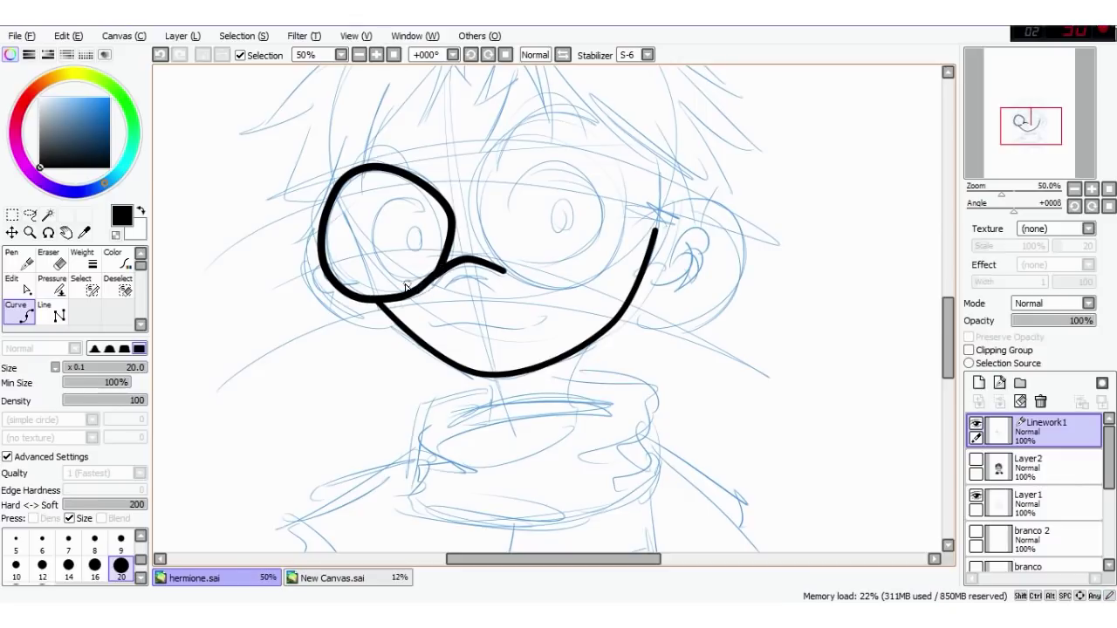
# Step: Round off the traced left lens by moving control points on its lower-left and upper edges
pyautogui.click(21, 289)
pyautogui.moveTo(338, 288); pyautogui.dragTo(340, 285)
pyautogui.moveTo(353, 171); pyautogui.dragTo(358, 178)
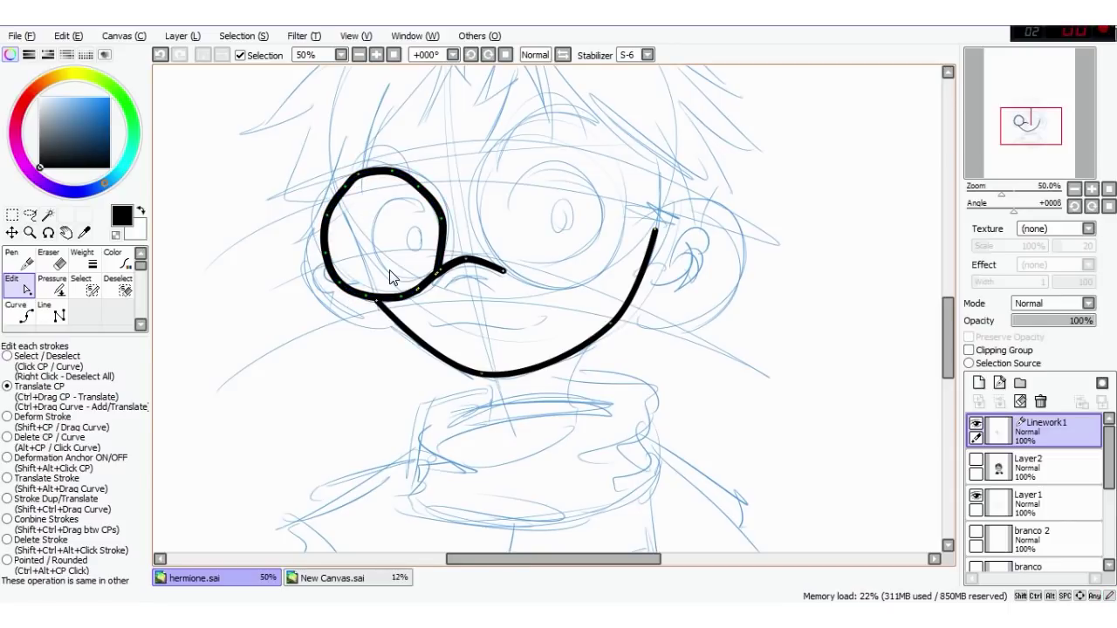
# Step: Delete the Linework1 layer, hide Layer1, and undo the extra deletion of Layer2
pyautogui.click(1039, 402)
pyautogui.click(1040, 400)
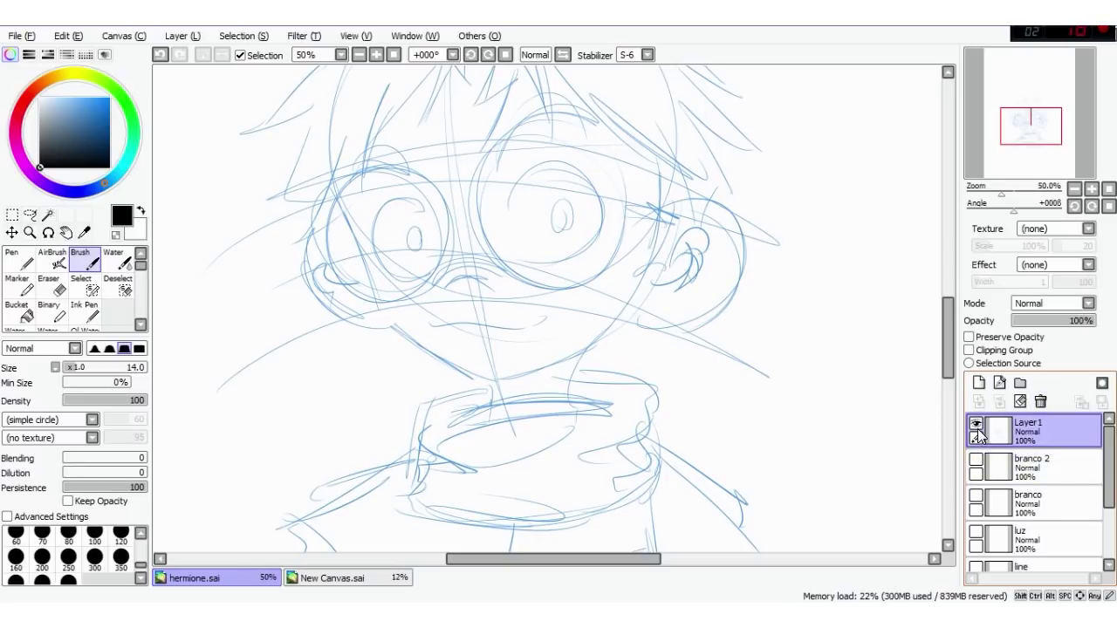
pyautogui.click(977, 424)
pyautogui.hotkey('ctrl', 'z')
# Step: Show only the blue sketch layer rascunho azul of the girl reading at the table
pyautogui.press('pagedown')
pyautogui.press('pagedown')
pyautogui.press('pagedown')
pyautogui.press('space')
pyautogui.moveTo(621, 489); pyautogui.dragTo(616, 365)
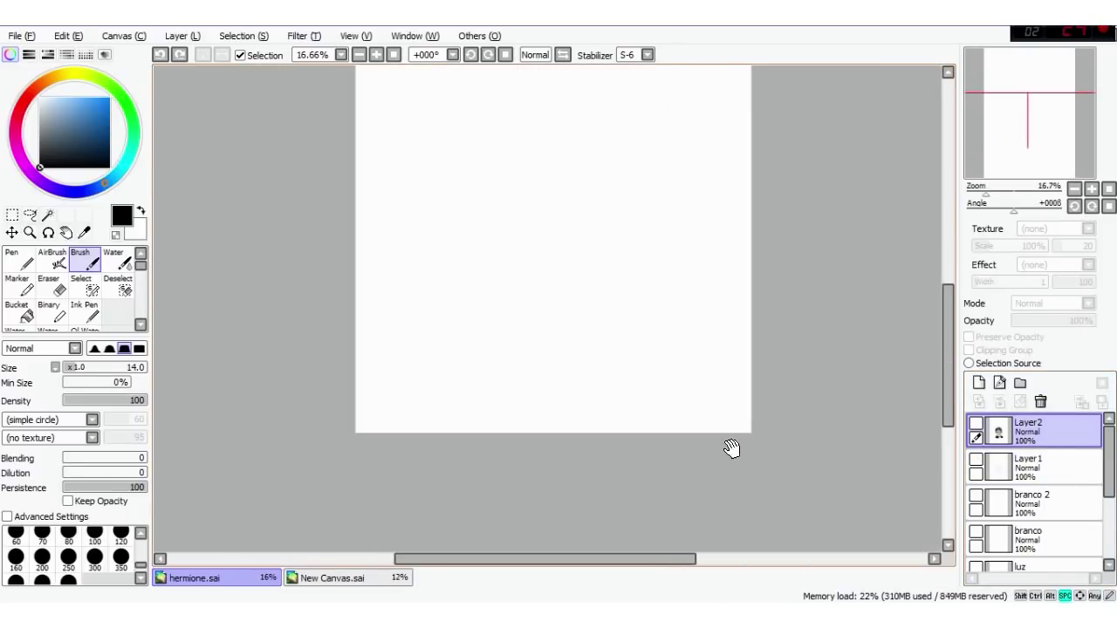
pyautogui.scroll(-5, 1046, 506)
pyautogui.click(1056, 545)
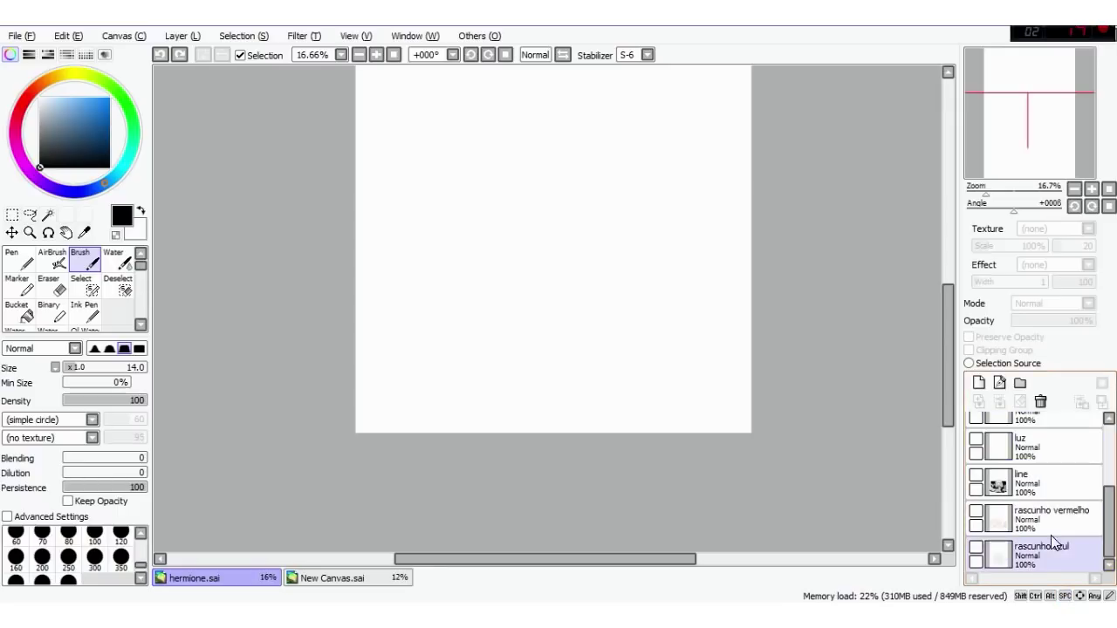
pyautogui.click(976, 548)
pyautogui.scroll(1, 419, 239)
pyautogui.moveTo(478, 314)
pyautogui.mouseDown()
pyautogui.moveTo(443, 351)
pyautogui.moveTo(439, 331)
pyautogui.moveTo(416, 326)
pyautogui.mouseUp()
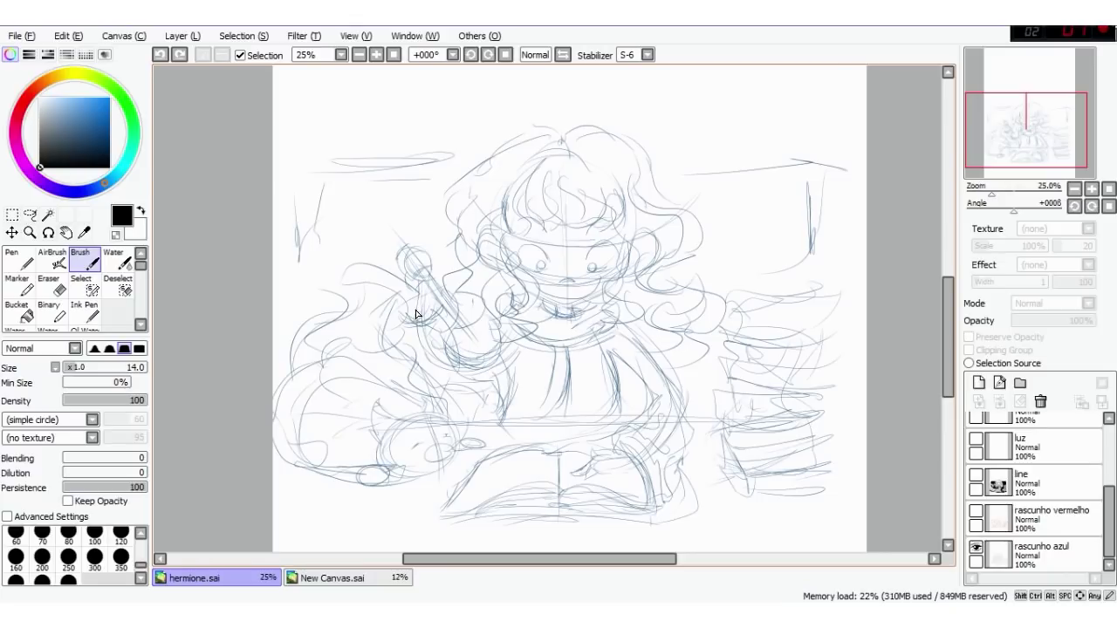
# Step: Show the red sketch layer rascunho vermelho over the blue one and set the Stabilizer to S-7
pyautogui.click(1003, 515)
pyautogui.click(975, 511)
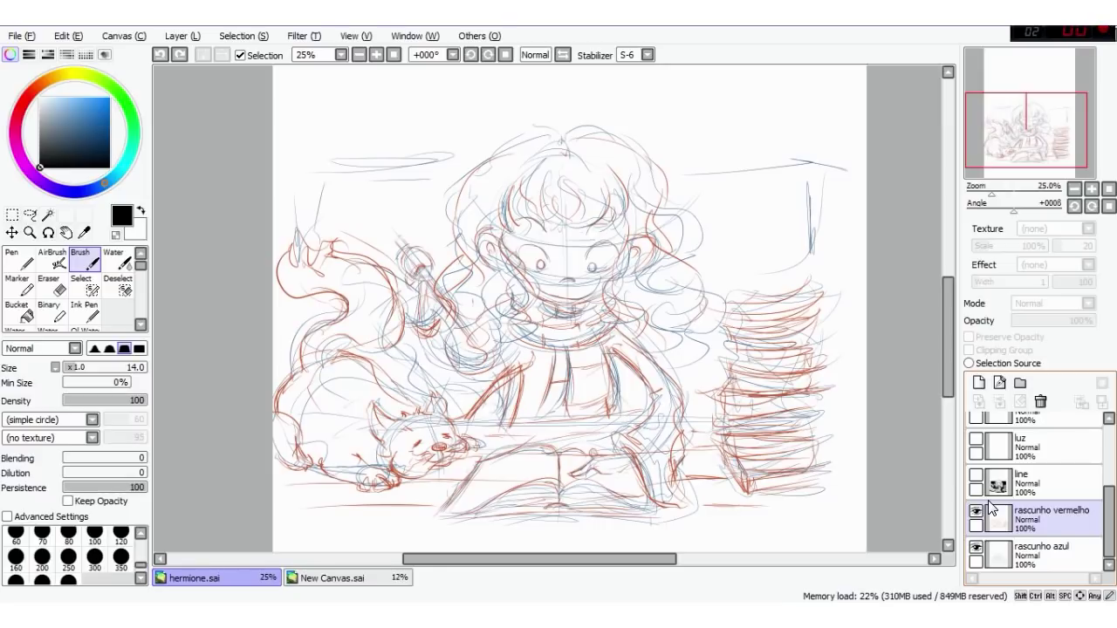
pyautogui.click(639, 57)
pyautogui.click(639, 332)
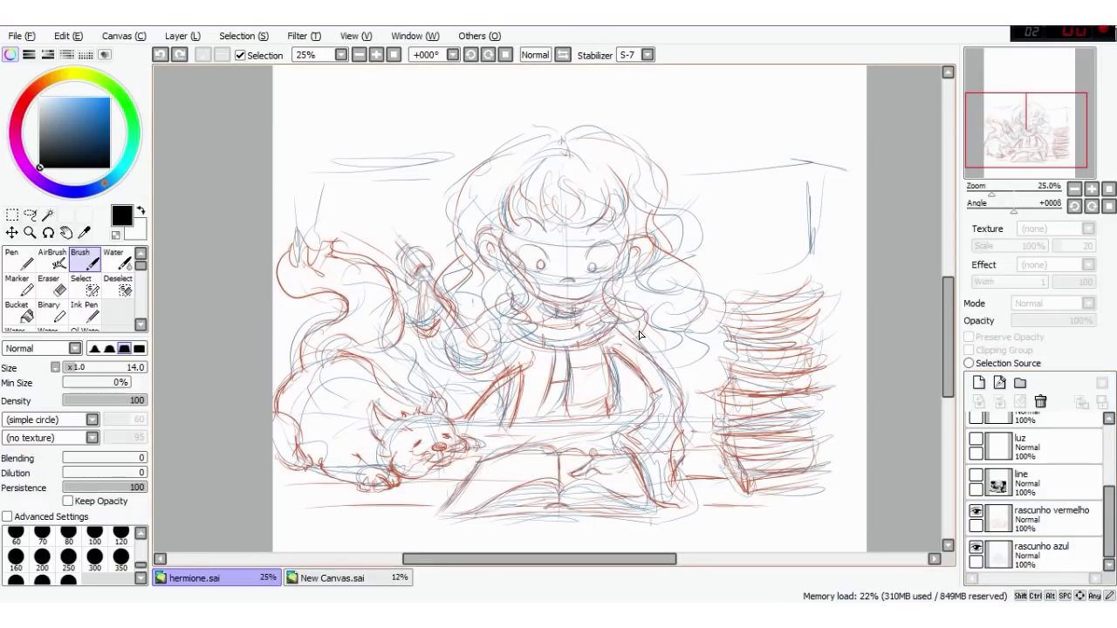
# Step: Show the inked line layer and hide both sketch layers, rascunho azul and rascunho vermelho
pyautogui.click(977, 475)
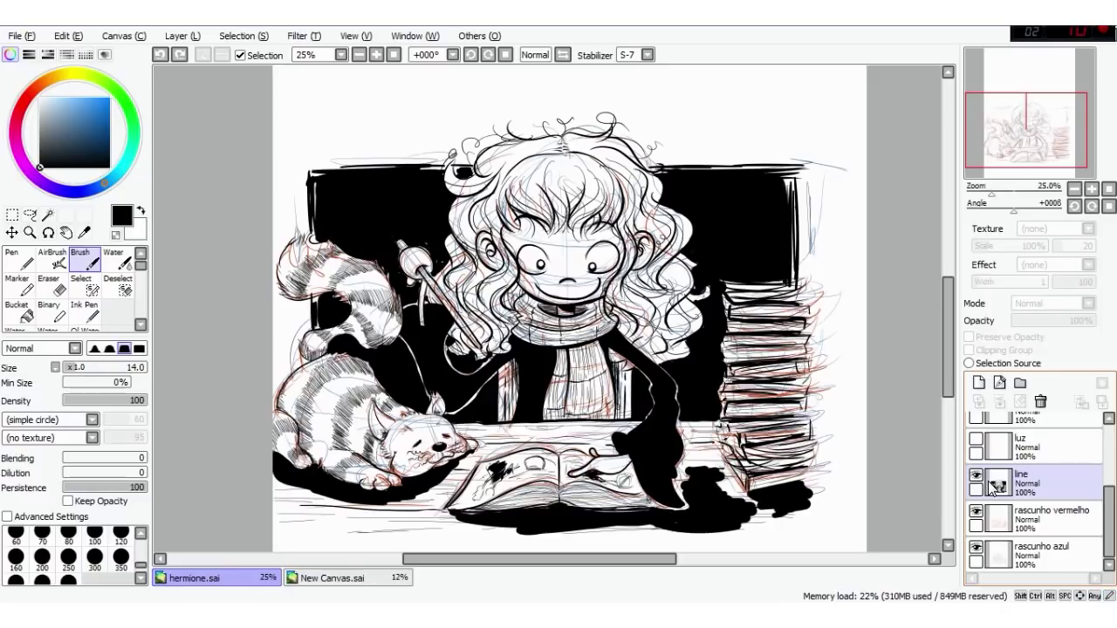
pyautogui.click(996, 513)
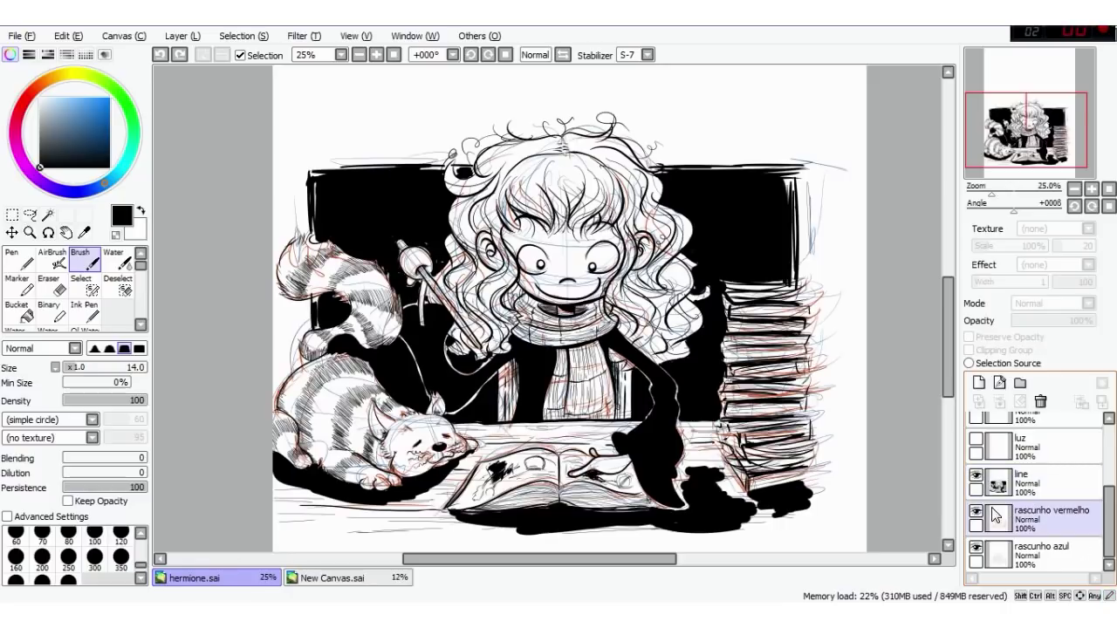
pyautogui.click(975, 547)
pyautogui.click(975, 511)
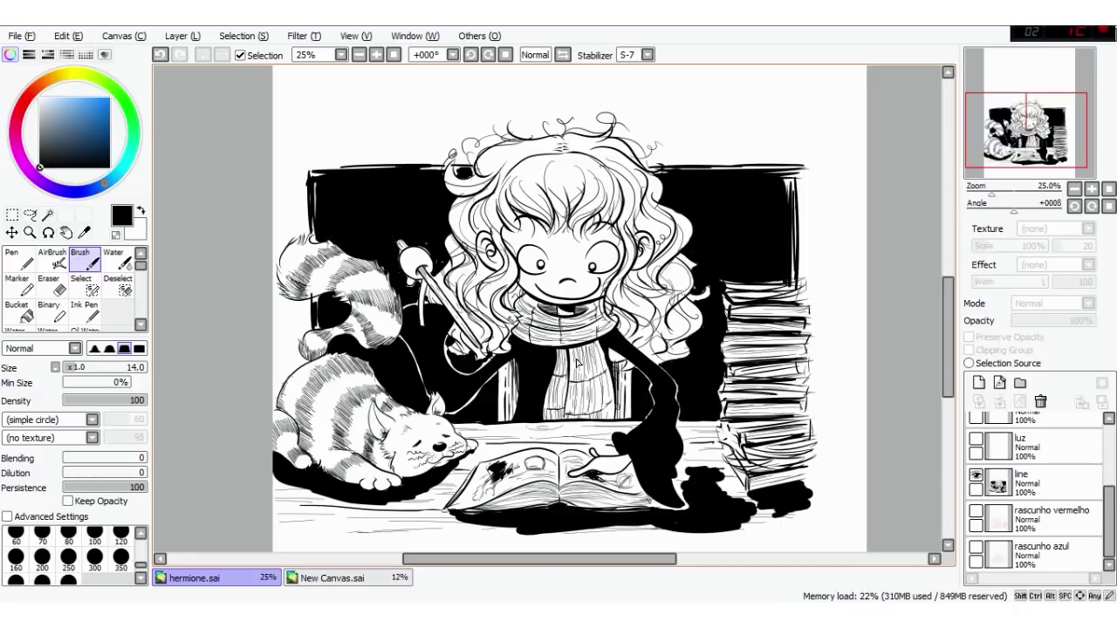
# Step: Pick a medium blue as the drawing colour and show the luz layer above the ink
pyautogui.click(84, 115)
pyautogui.moveTo(1108, 516); pyautogui.dragTo(1108, 498)
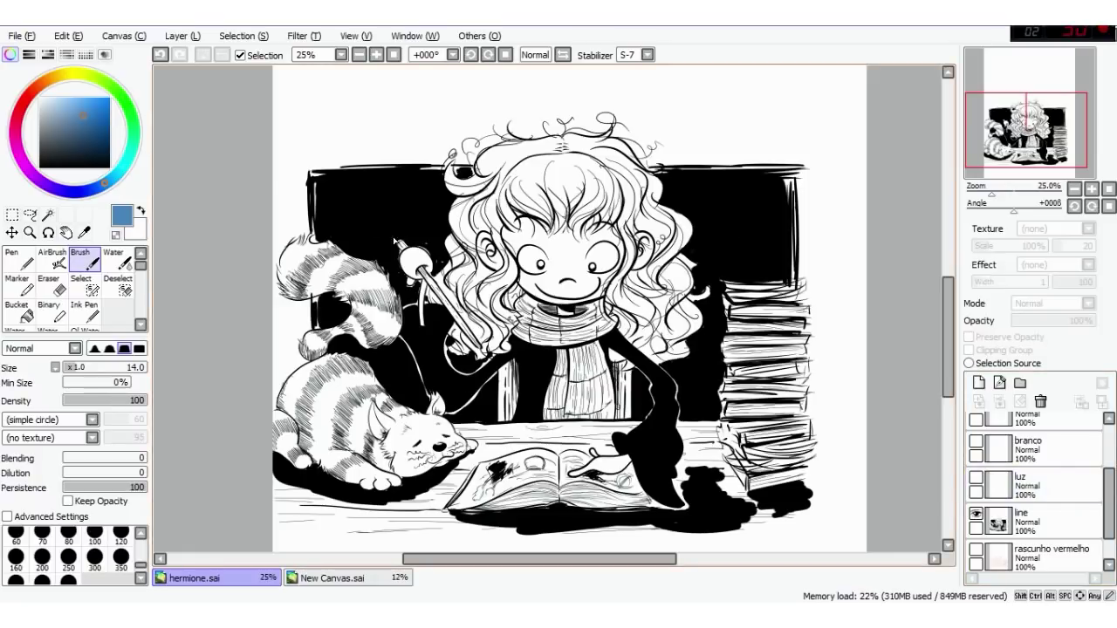
pyautogui.click(976, 477)
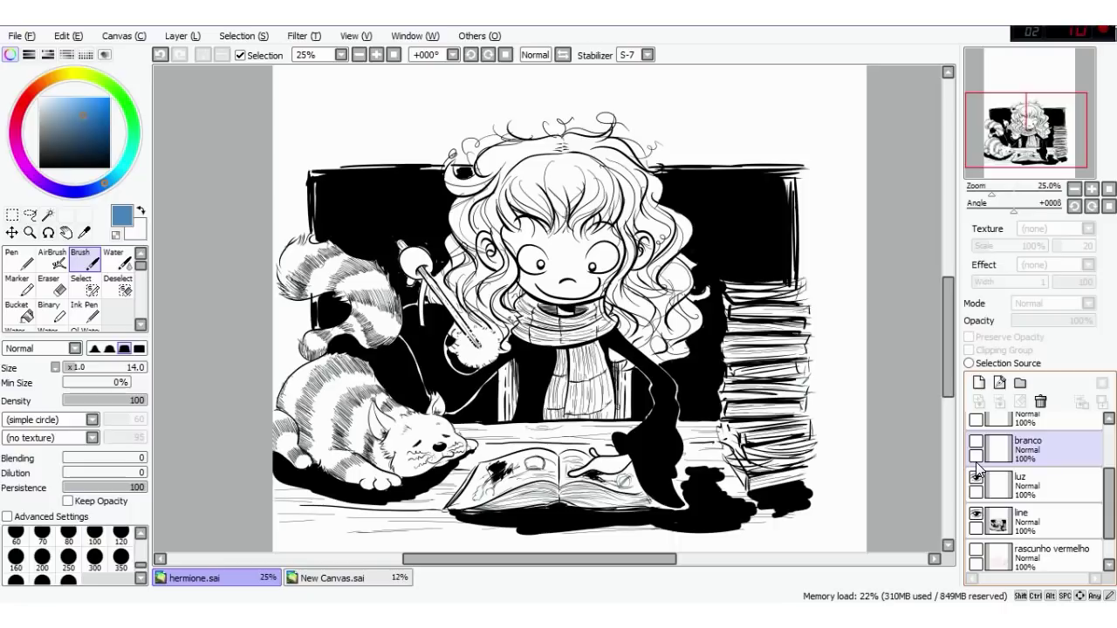
# Step: Inspect the drawing up close with the luz layer on, and show the branco layer
pyautogui.press('pageup')
pyautogui.press('pageup')
pyautogui.press('pageup')
pyautogui.press('space')
pyautogui.moveTo(258, 485); pyautogui.dragTo(384, 423)
pyautogui.scroll(-3, 261, 446)
pyautogui.scroll(-1, 384, 423)
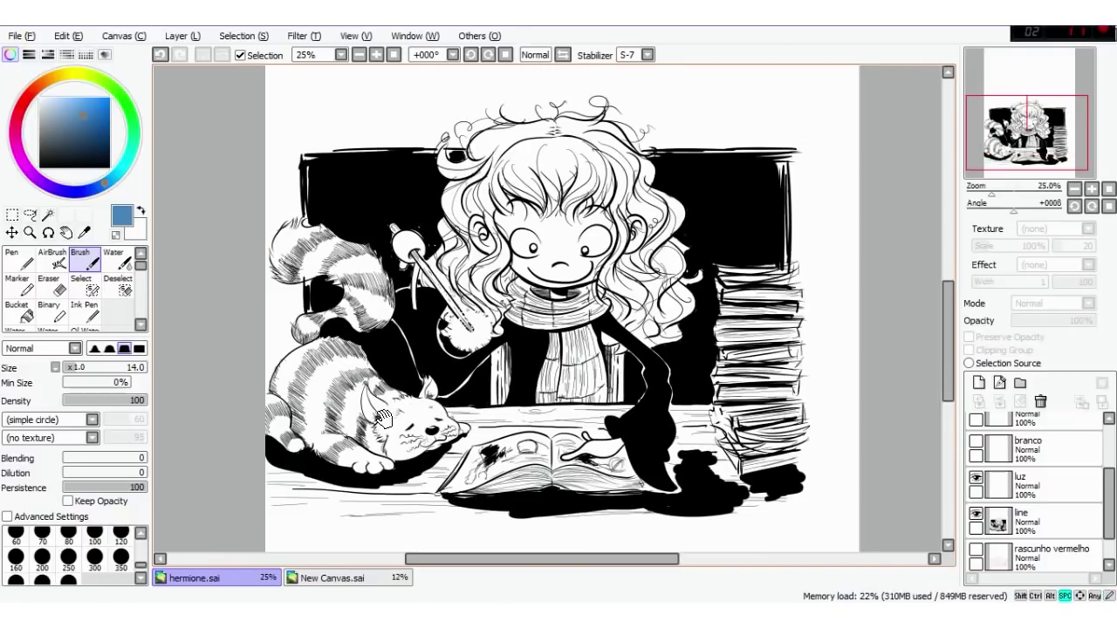
pyautogui.moveTo(1108, 483); pyautogui.dragTo(1109, 467)
pyautogui.click(994, 478)
pyautogui.click(975, 472)
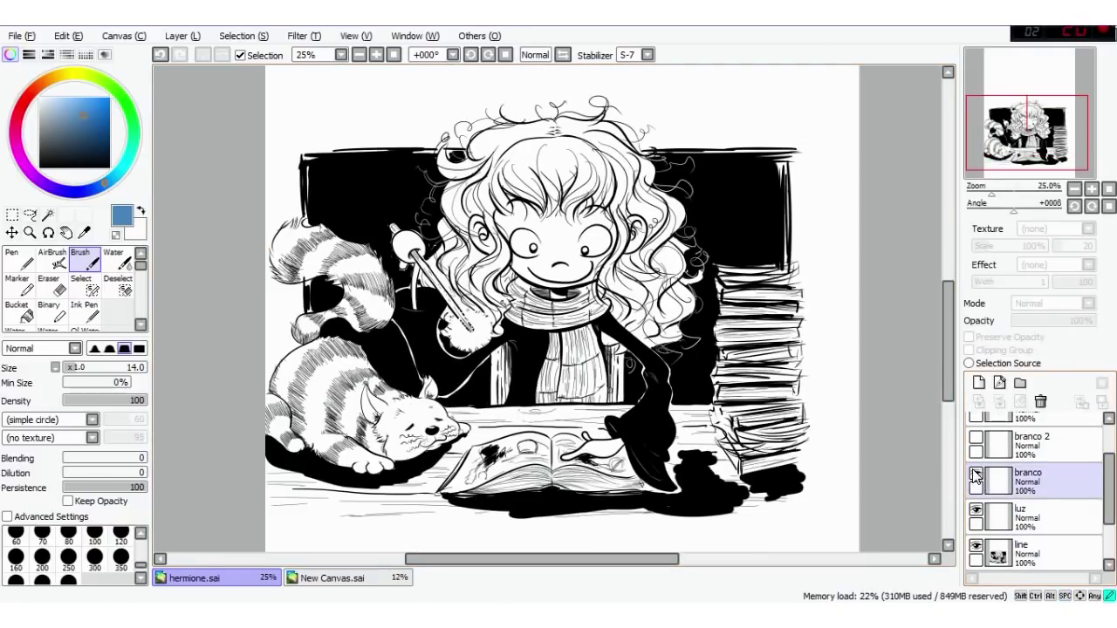
# Step: Toggle the branco layer off and on repeatedly to compare the fine hair curls against the black background
pyautogui.click(978, 456)
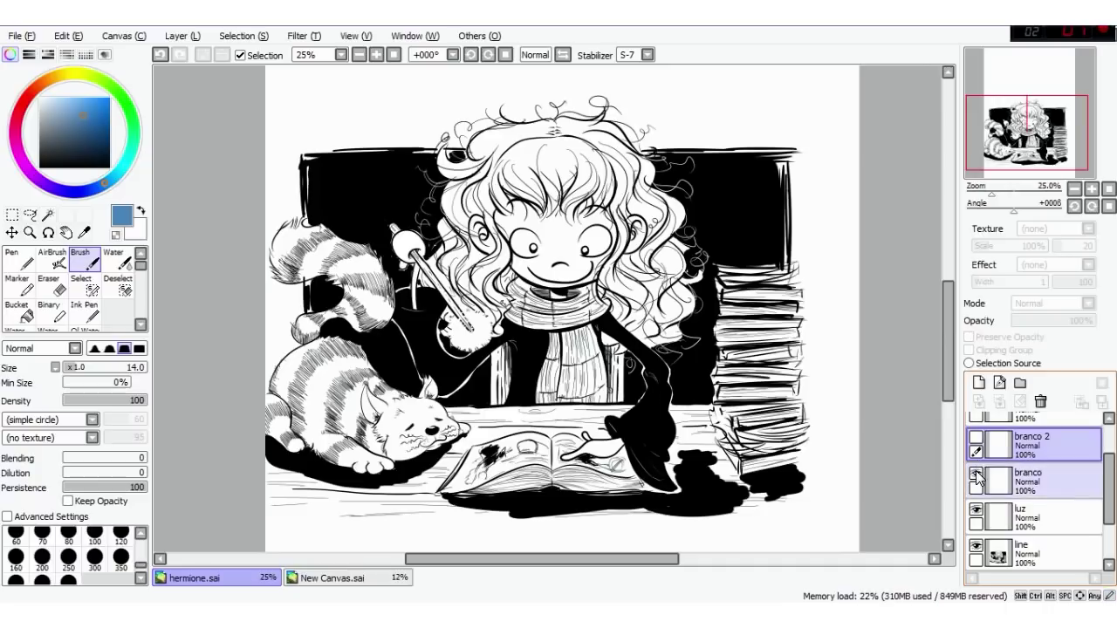
pyautogui.click(975, 472)
pyautogui.click(976, 473)
pyautogui.click(986, 487)
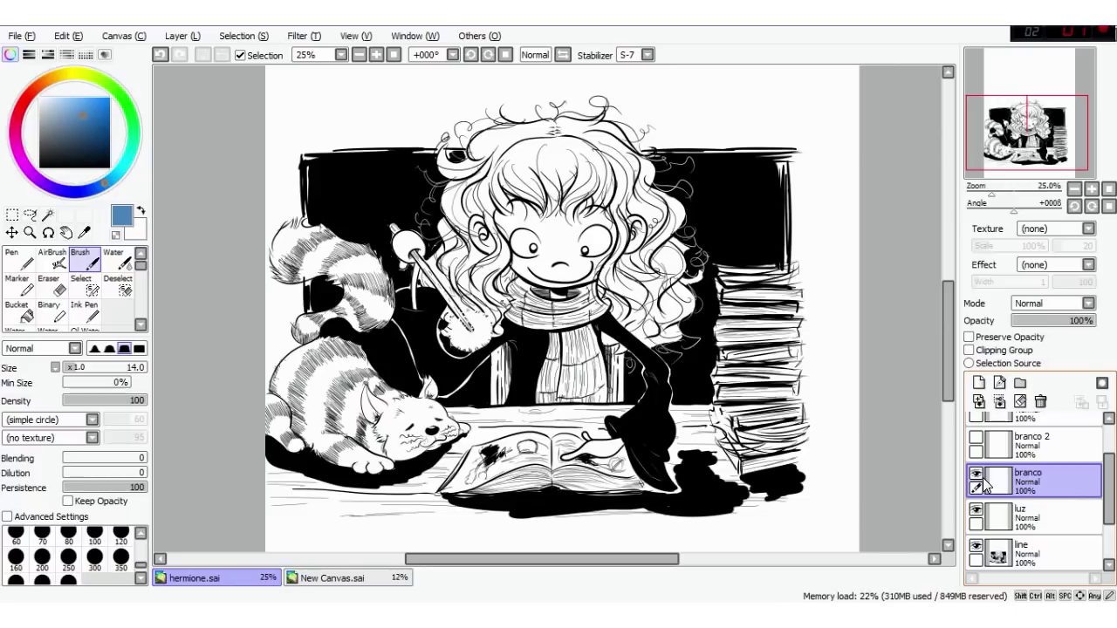
pyautogui.click(977, 473)
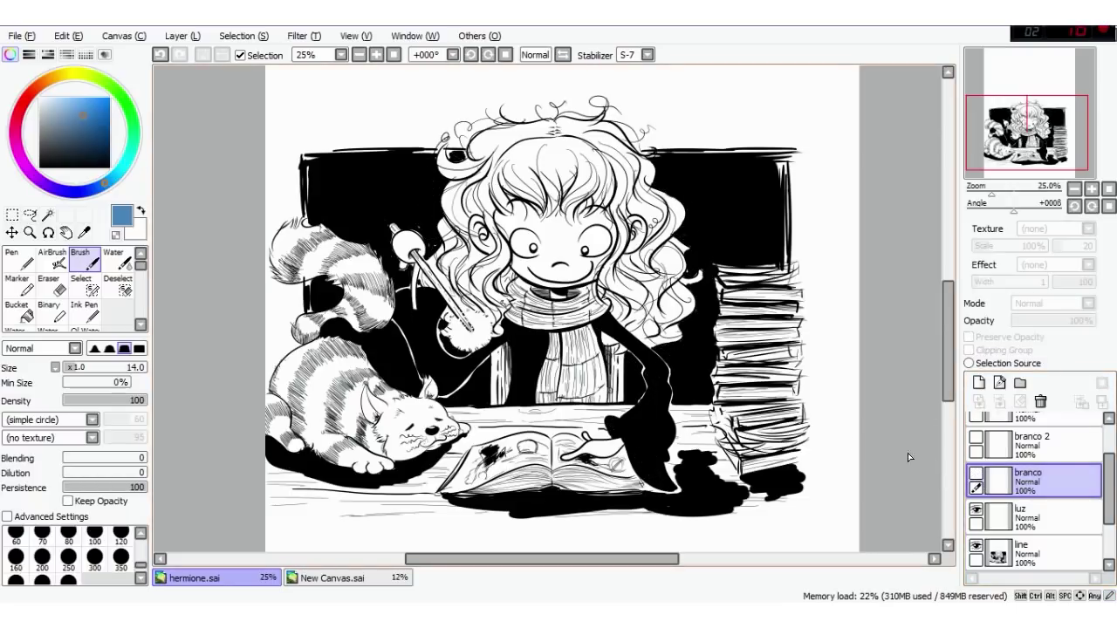
pyautogui.click(975, 474)
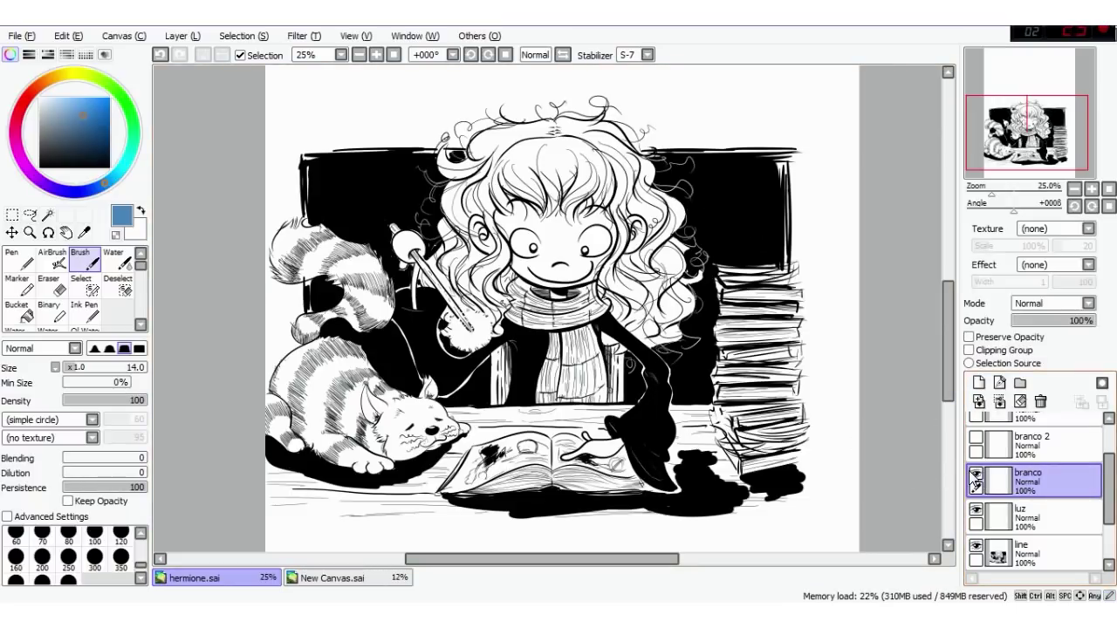
pyautogui.click(975, 473)
pyautogui.click(975, 474)
pyautogui.click(975, 474)
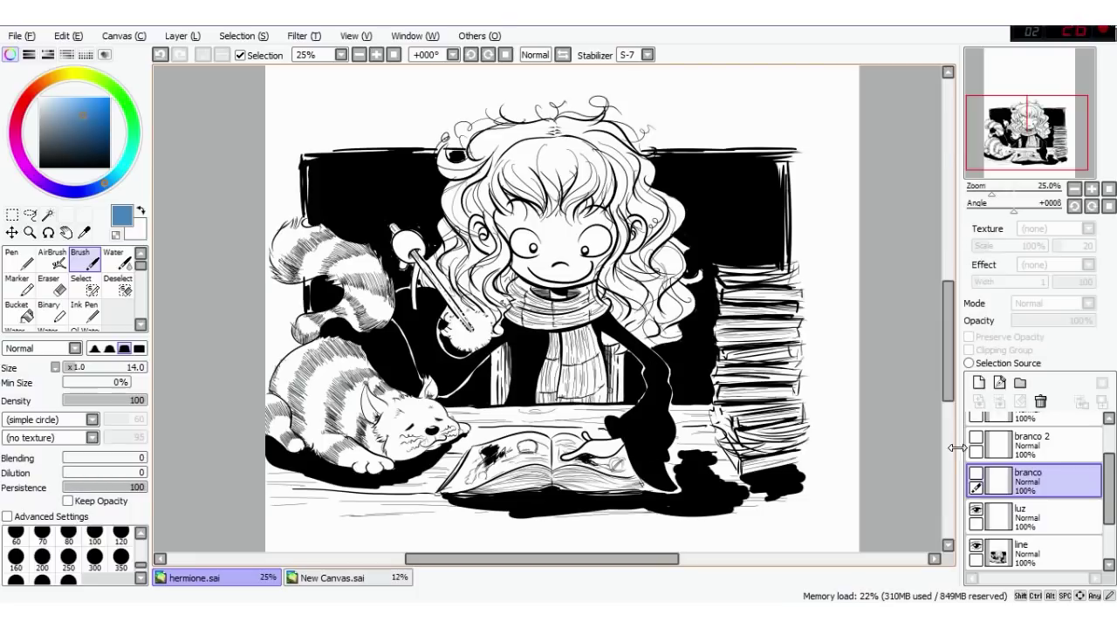
pyautogui.click(976, 474)
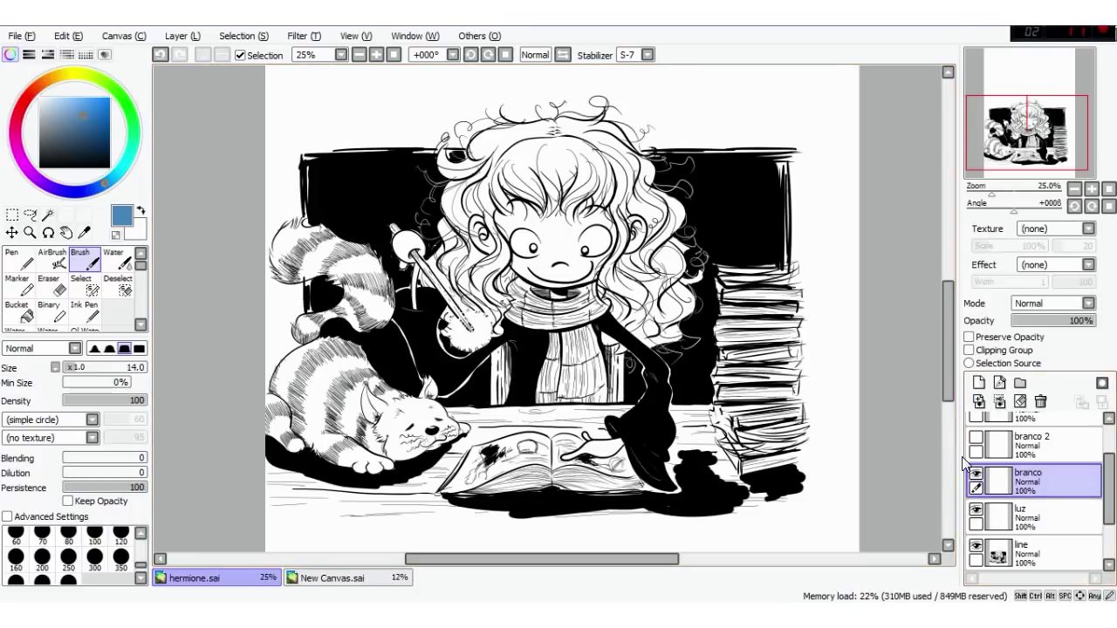
# Step: Show the branco 2 layer and toggle its visibility to compare the outlines it adds over the black areas
pyautogui.click(974, 447)
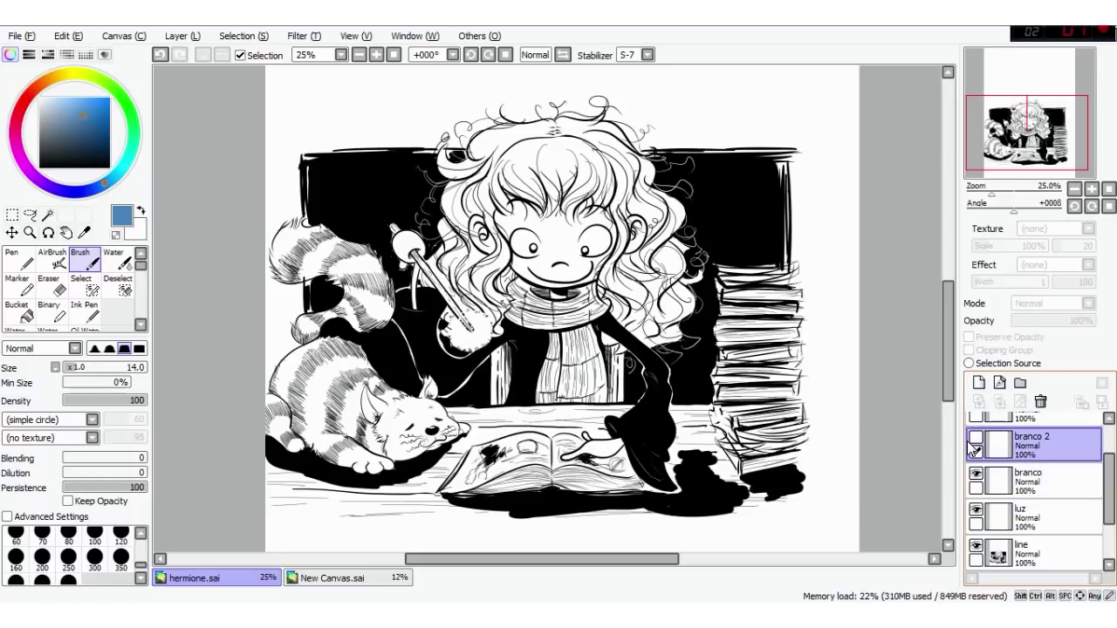
pyautogui.click(976, 438)
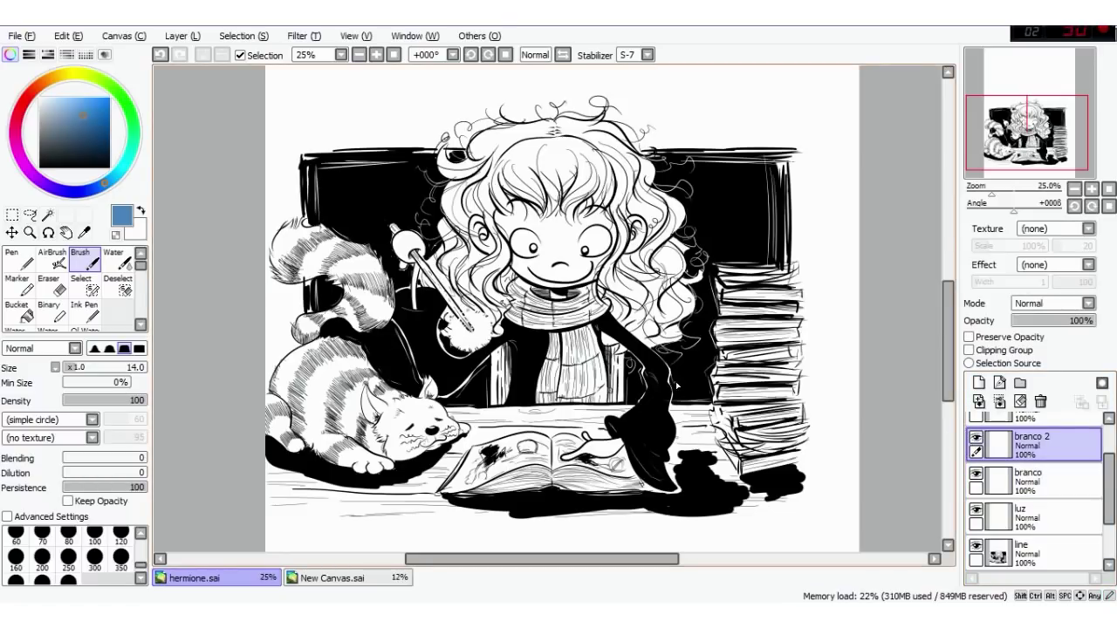
pyautogui.click(976, 438)
pyautogui.click(975, 438)
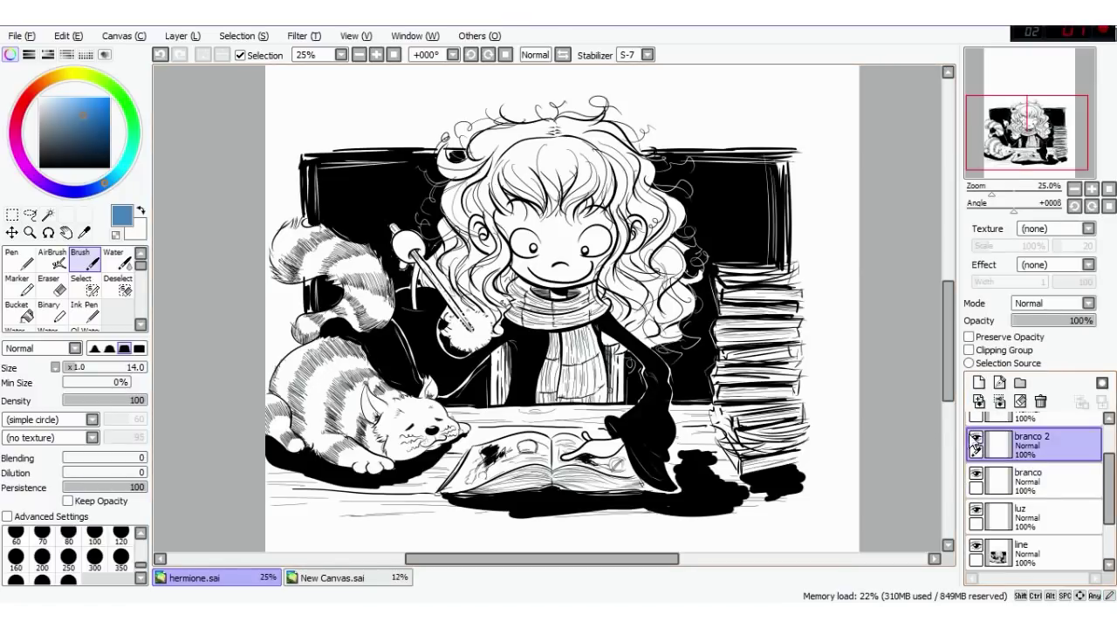